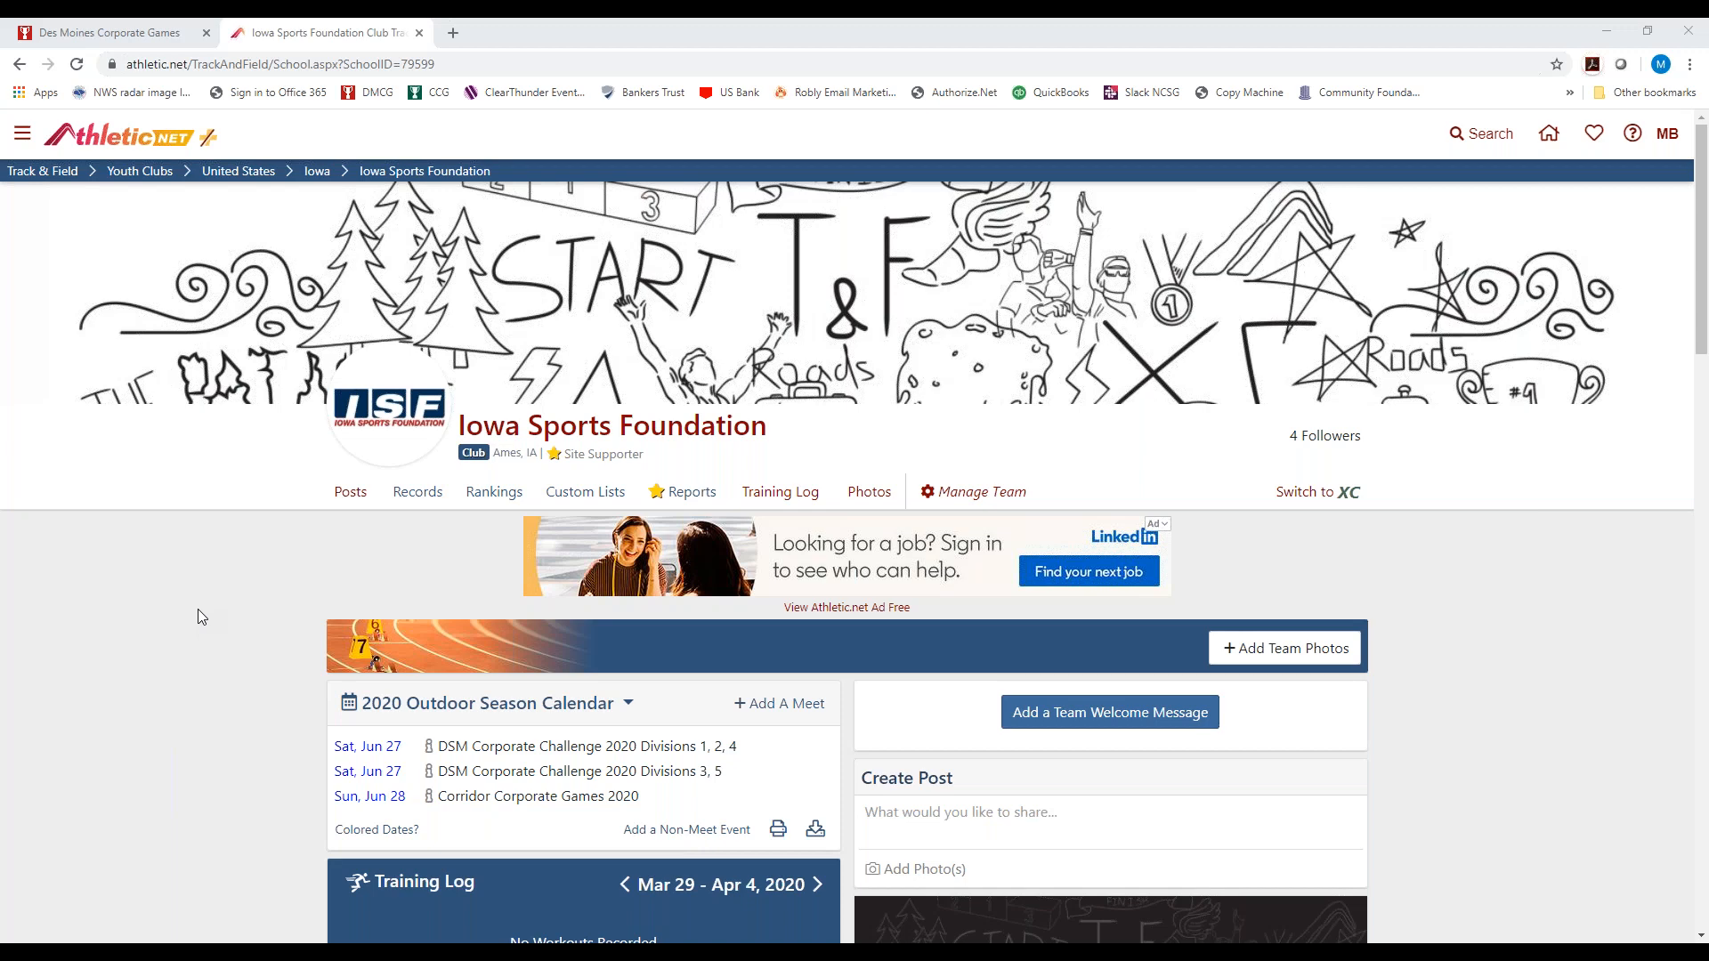
scroll(242, 640, down, 2)
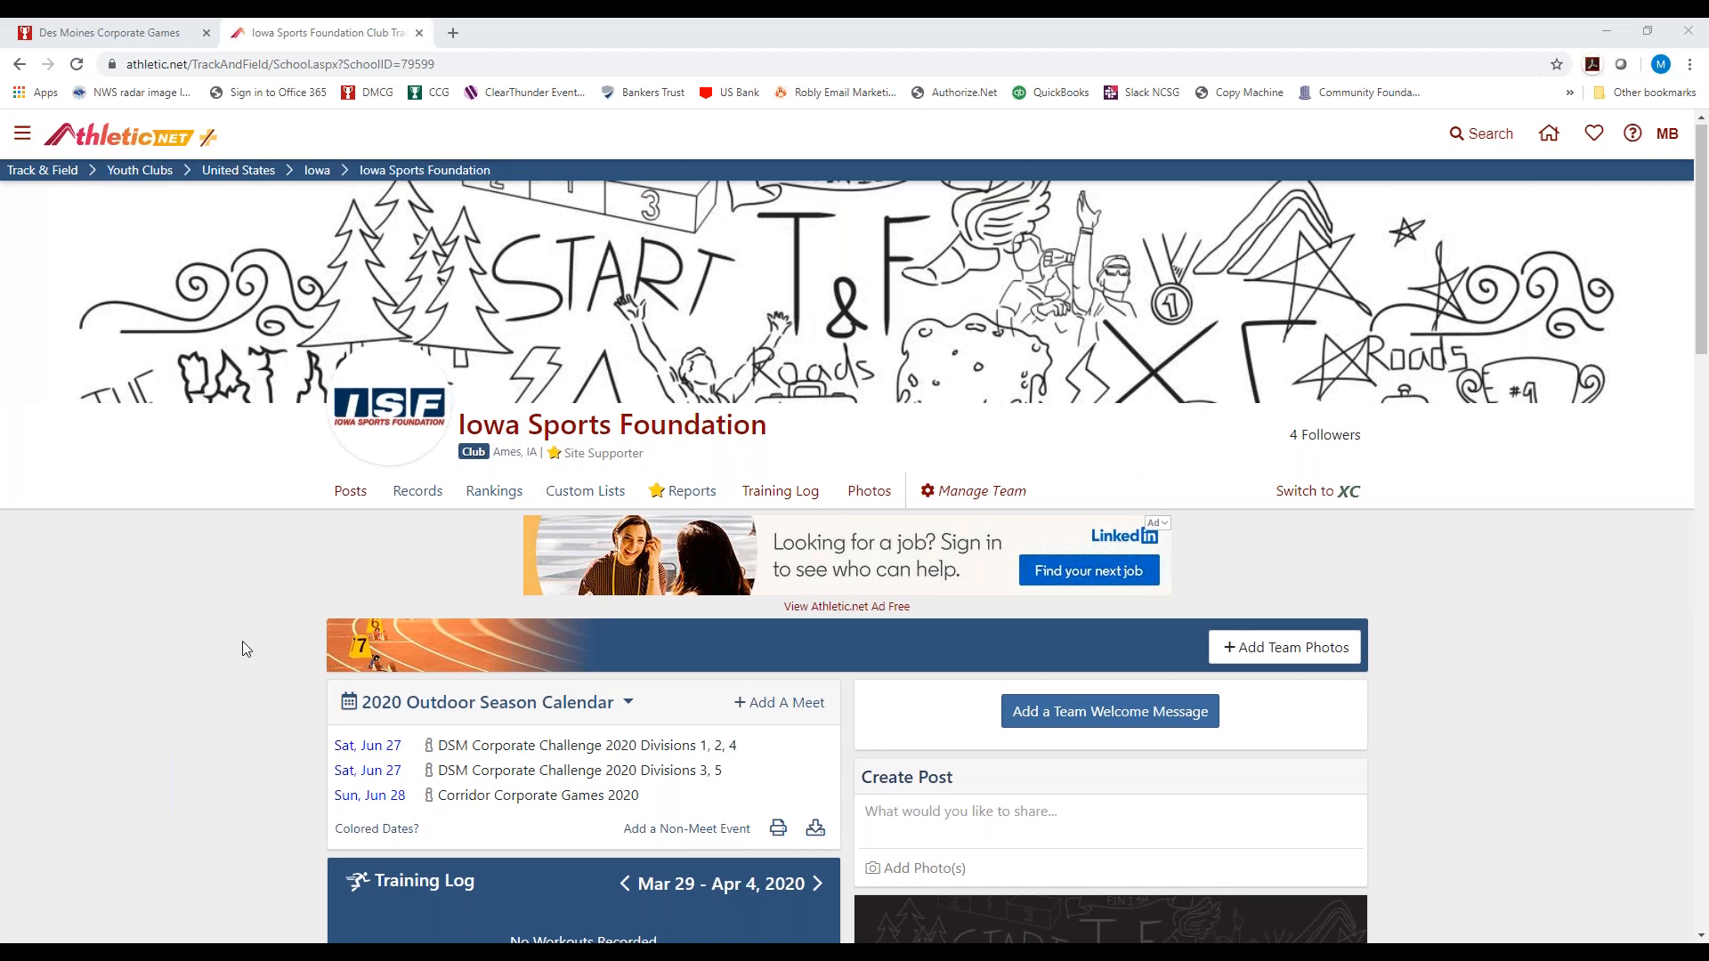
scroll(246, 609, up, 2)
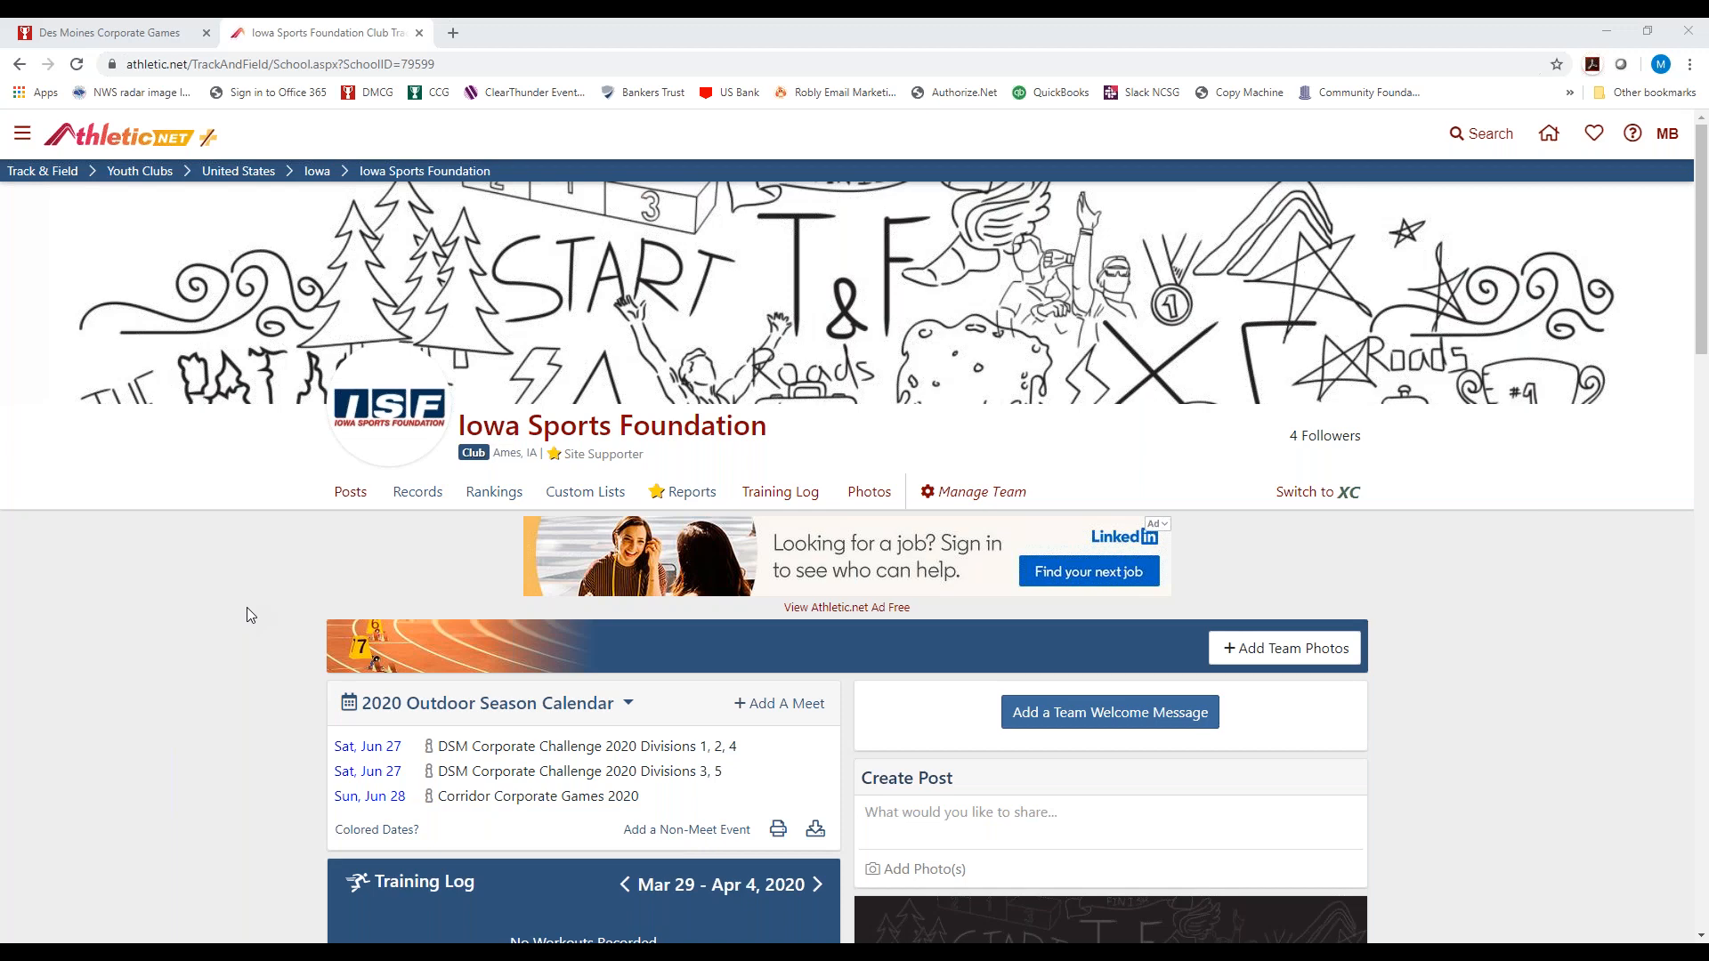
click(23, 133)
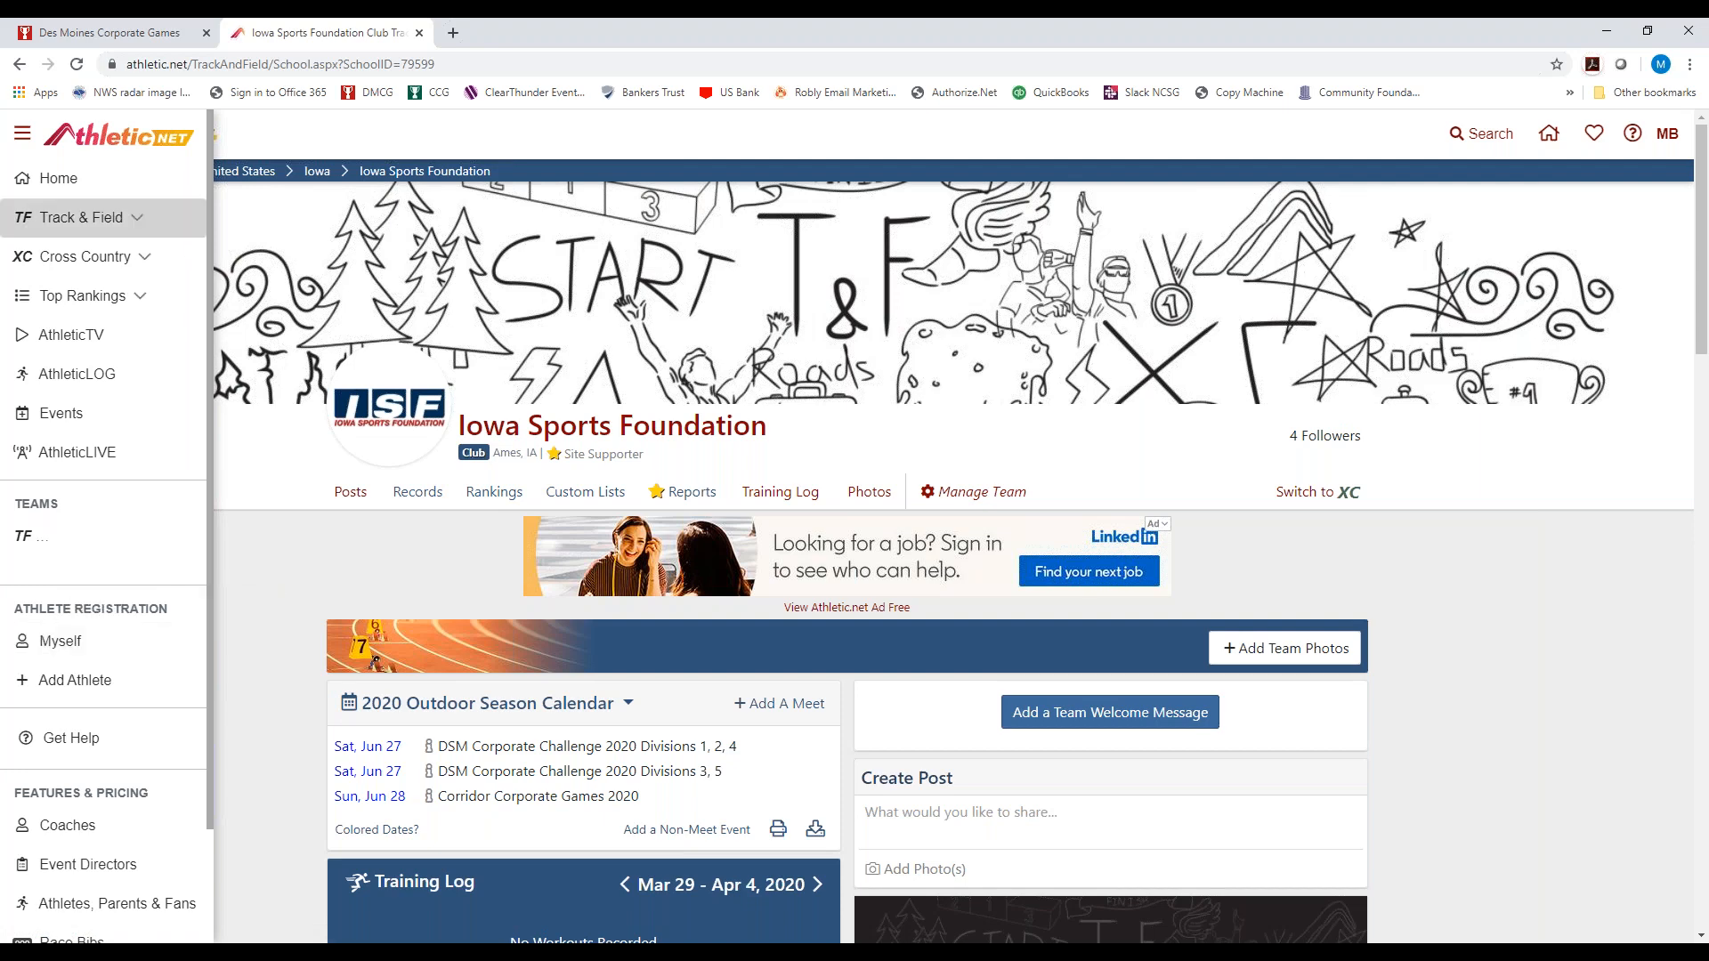
click(279, 621)
Step: Open the coach invitation form from the team page's Coaches & Admins section, look over its fields and close it
scroll(281, 633, down, 2)
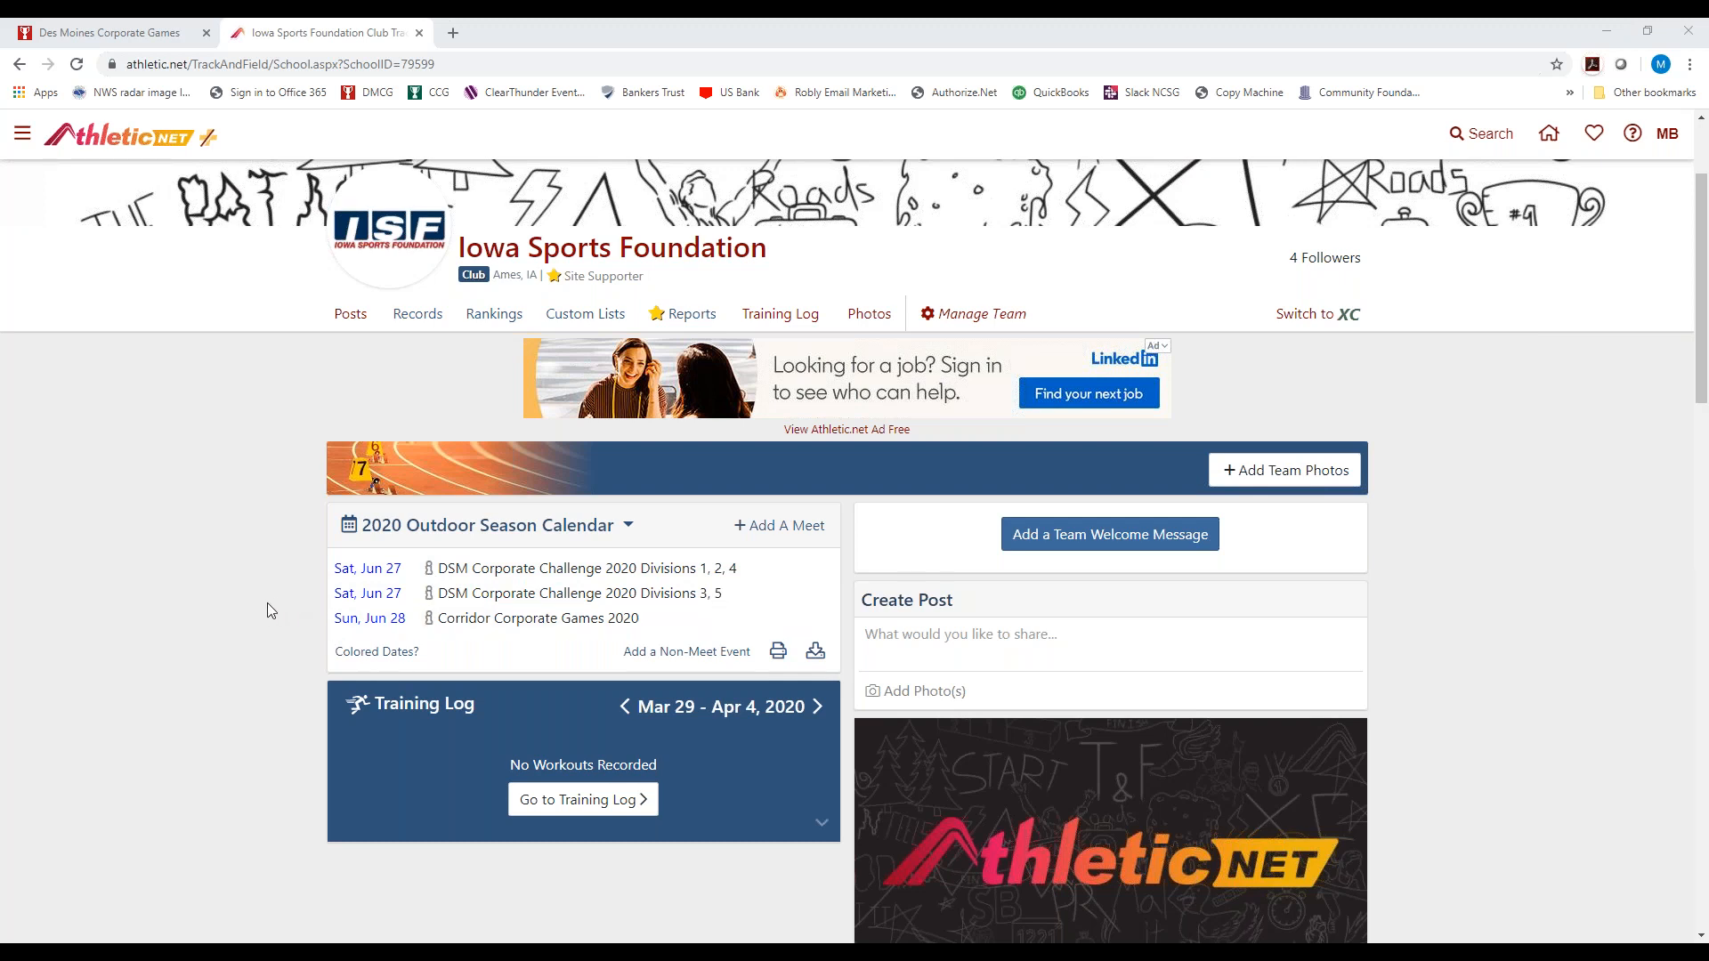
scroll(273, 598, down, 13)
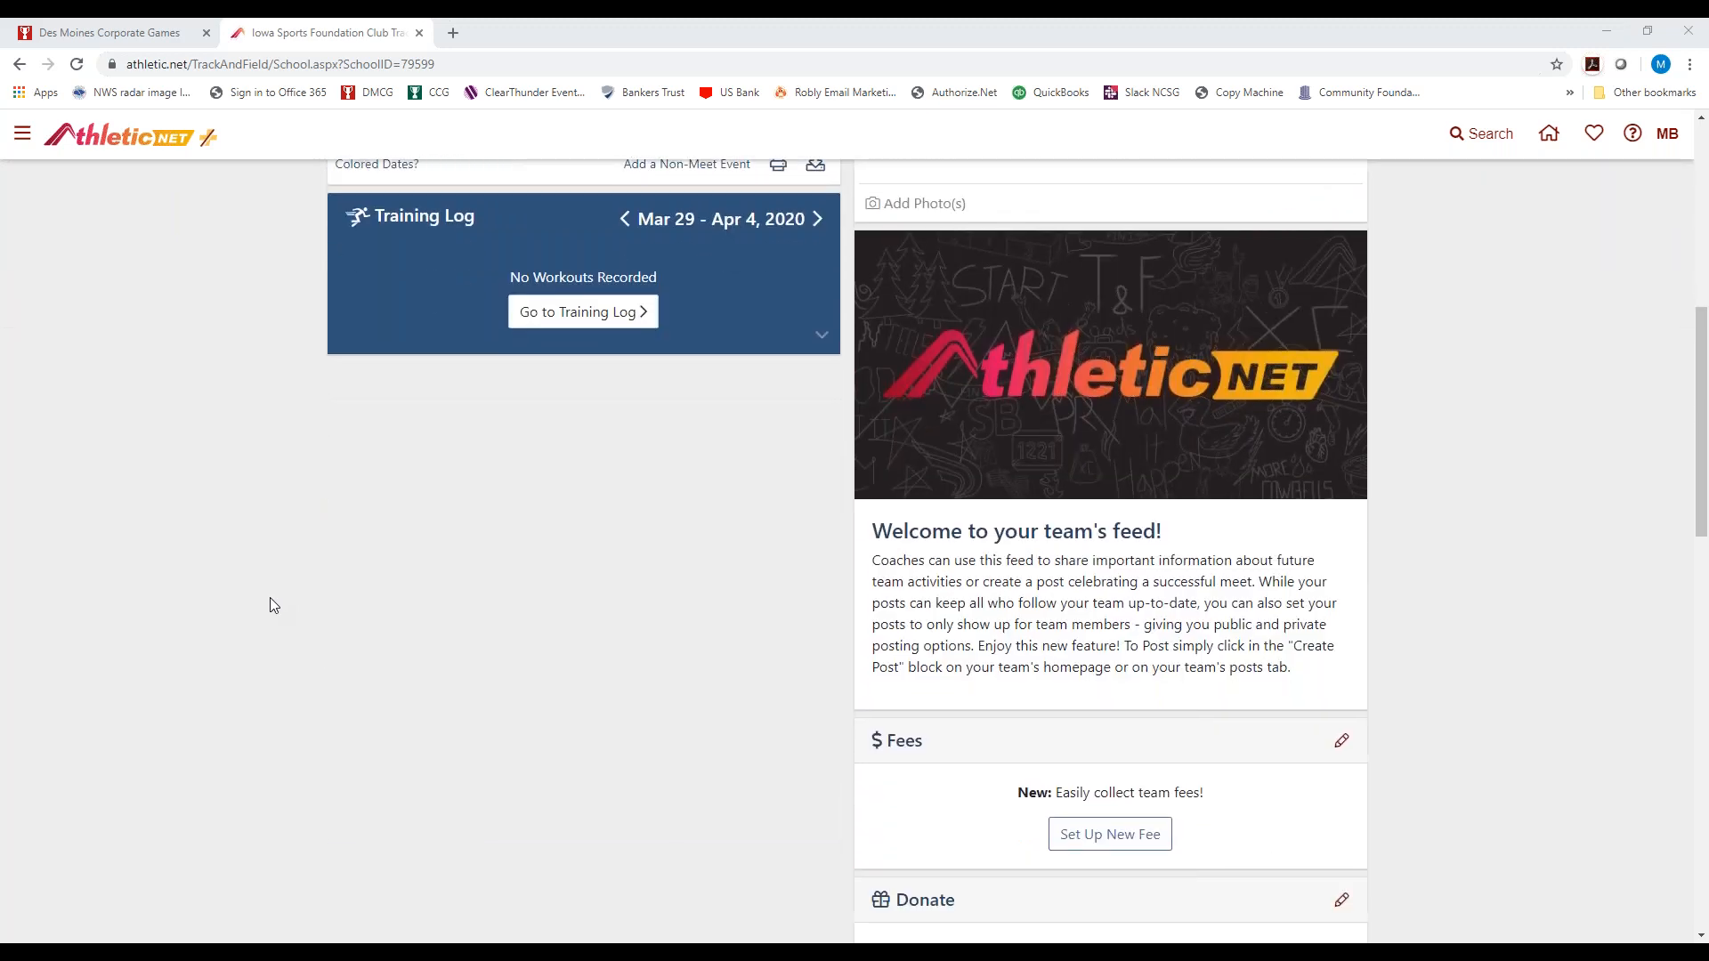
scroll(272, 598, down, 3)
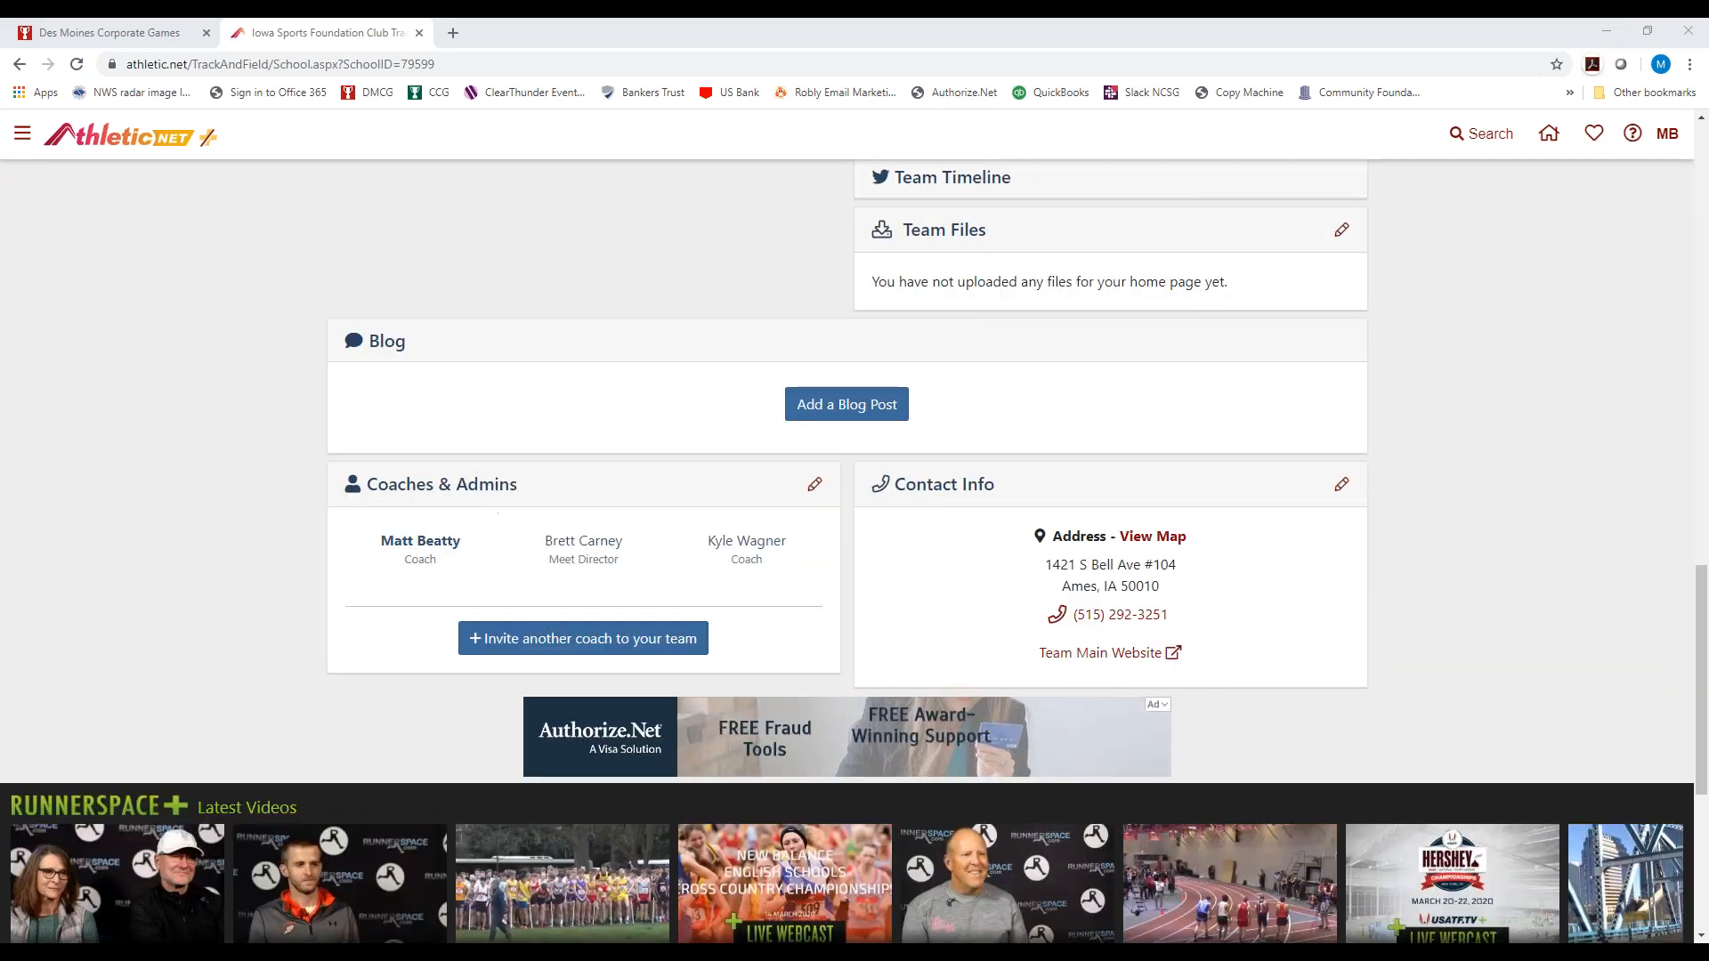
click(588, 651)
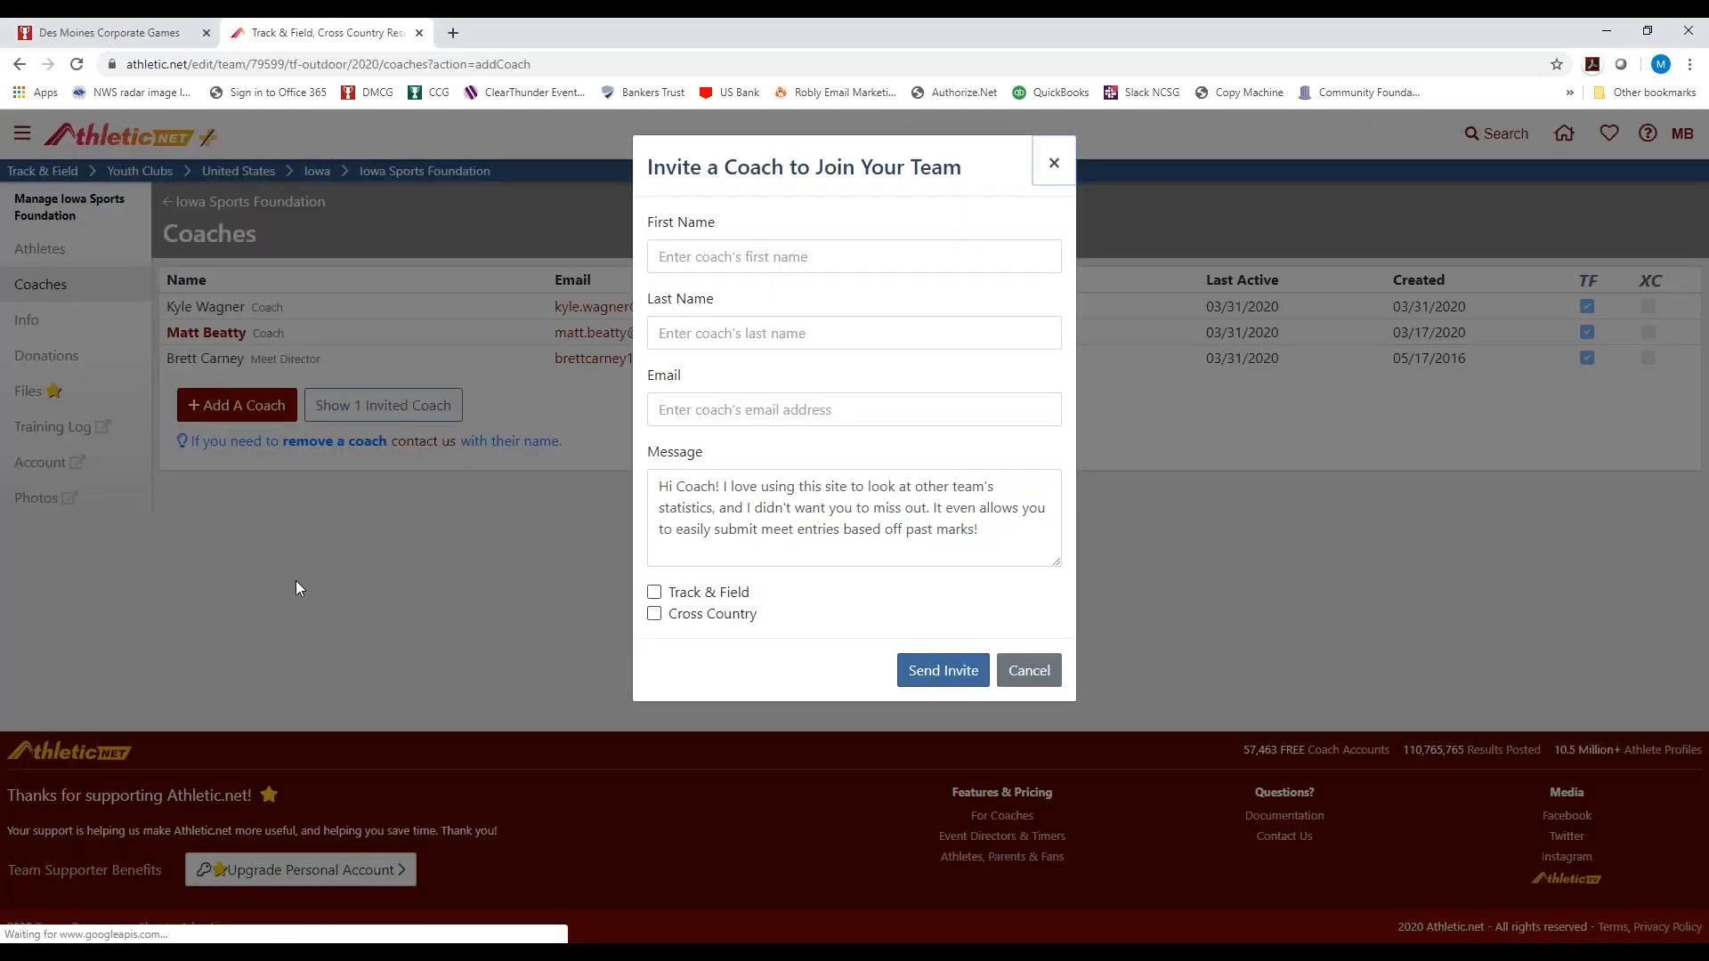
click(752, 257)
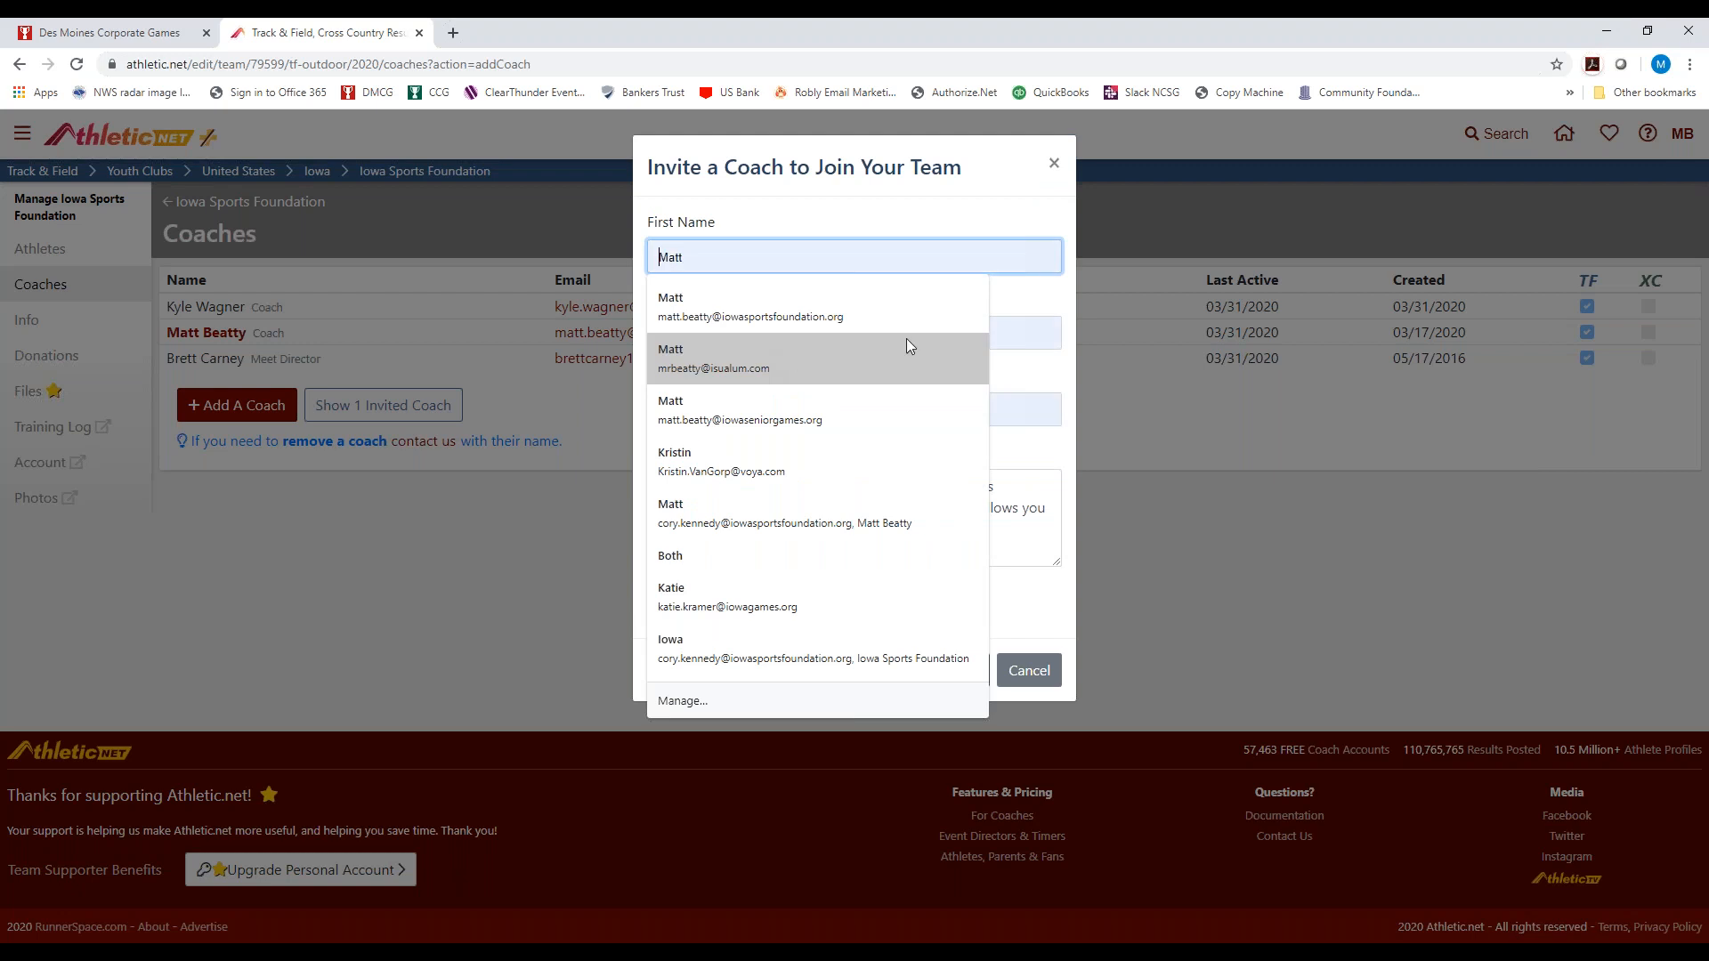
click(484, 540)
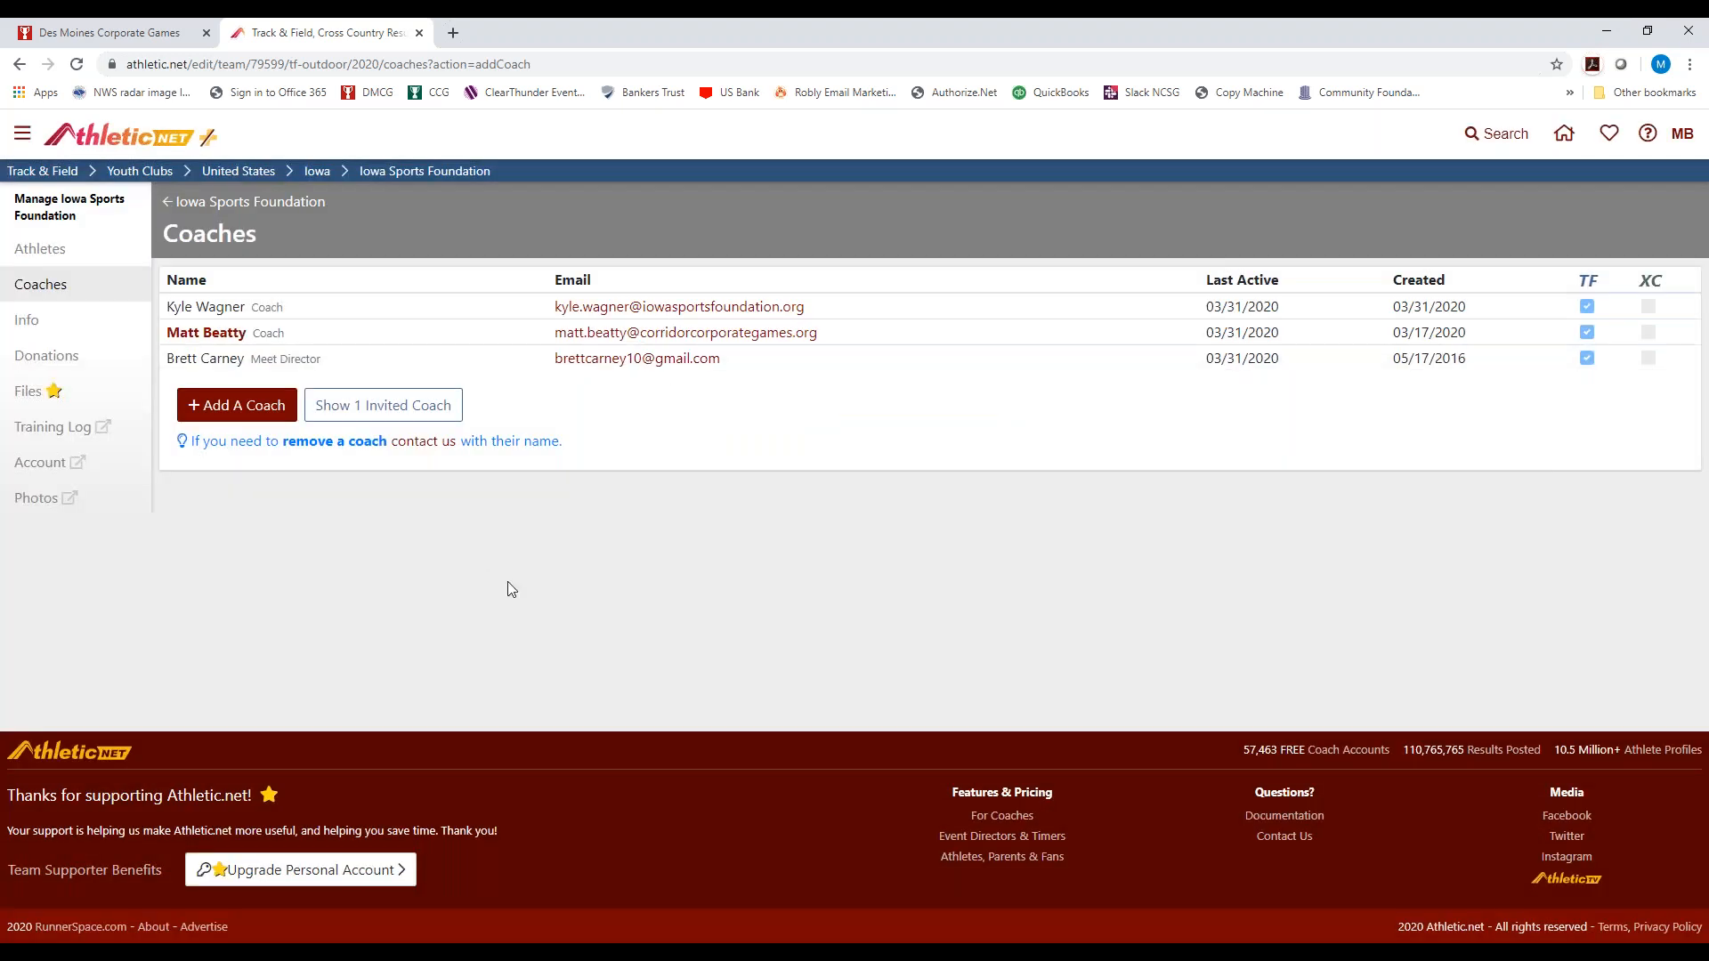
Step: Try a coach invitation with Track & Field ticked, close it unsent and return to the Iowa Sports Foundation team page
click(283, 411)
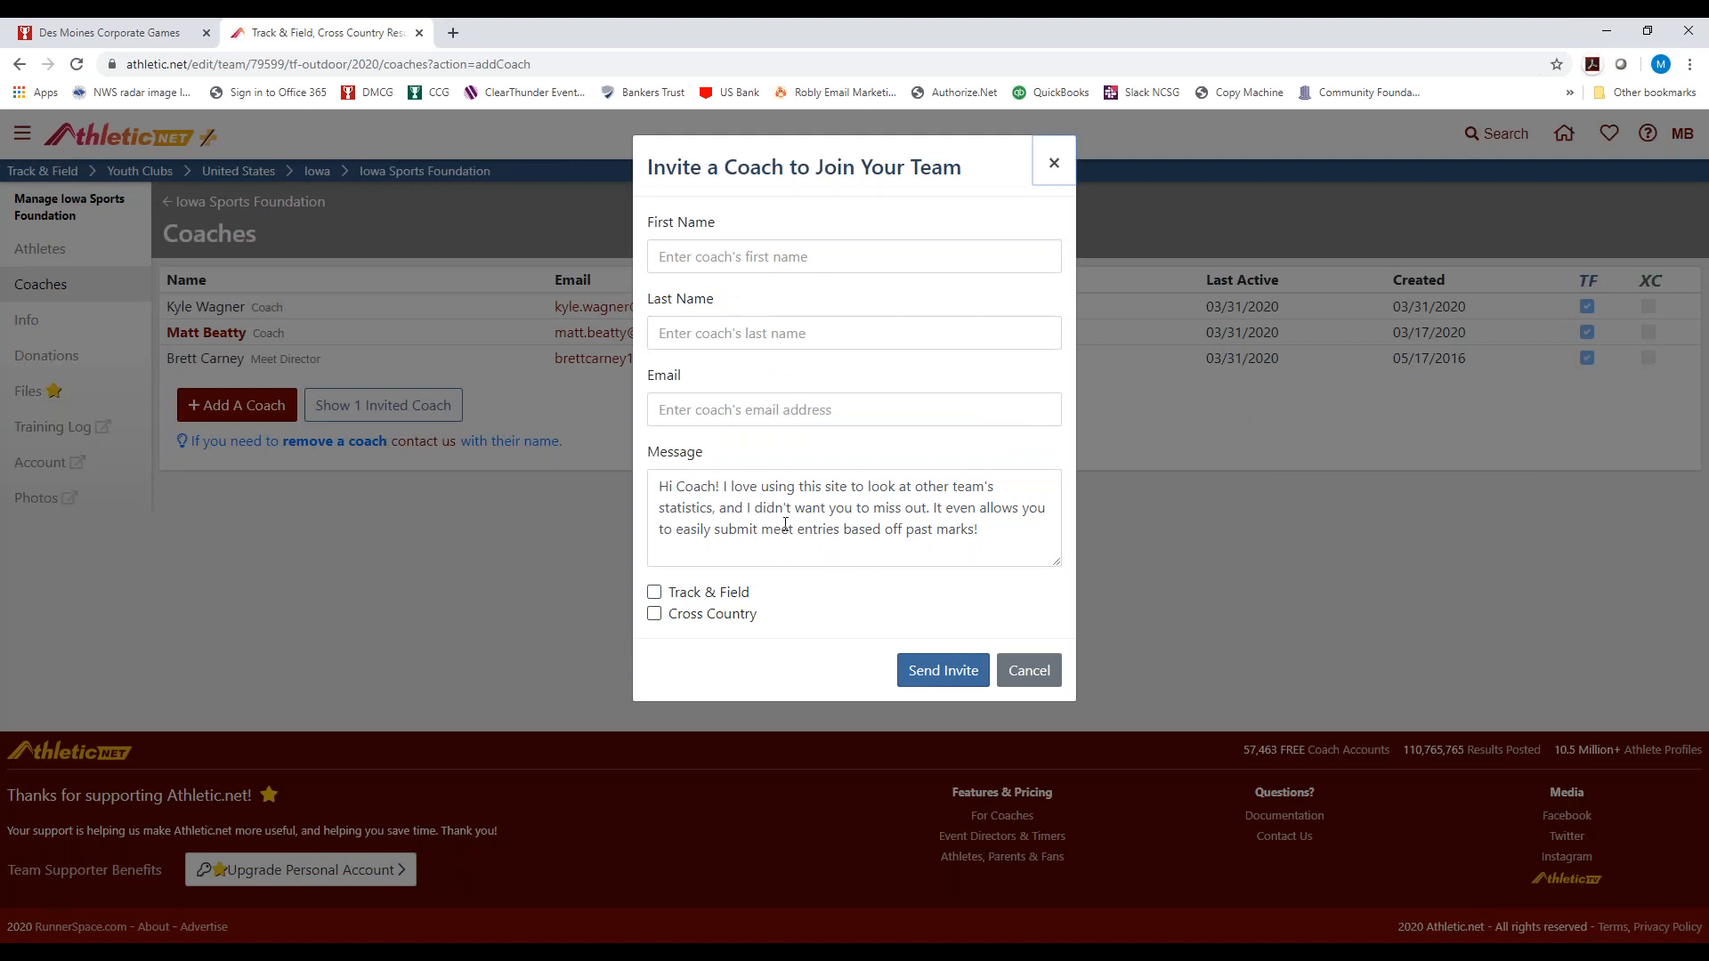
click(654, 594)
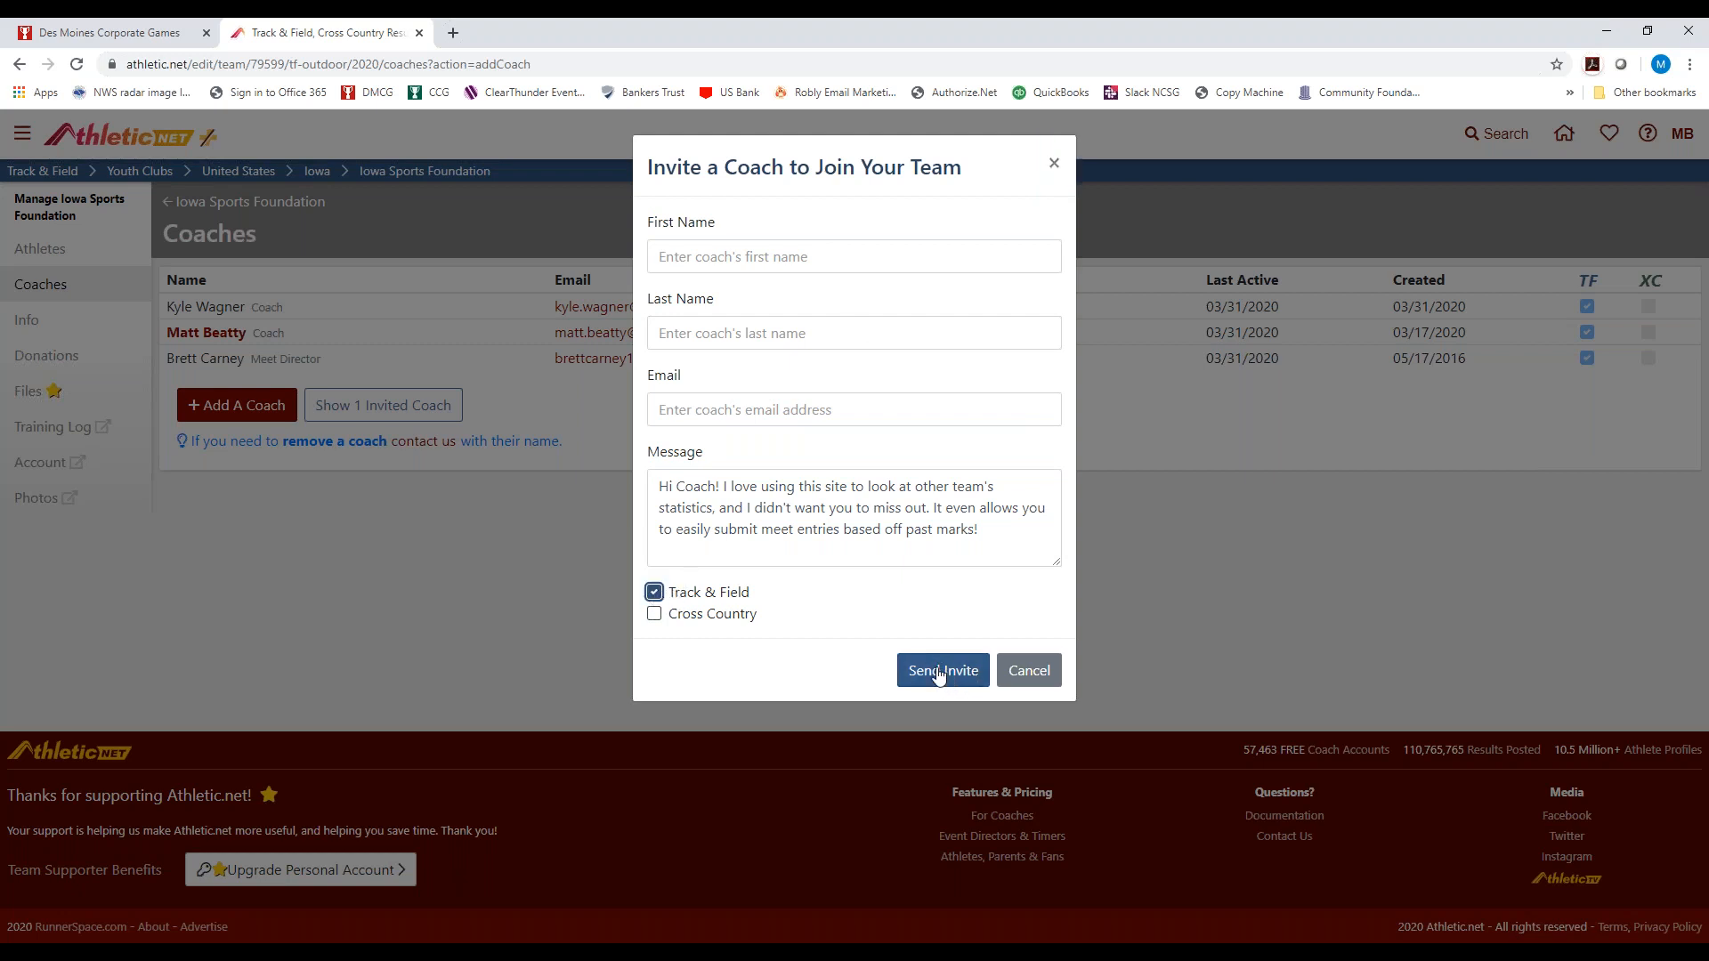
click(1055, 166)
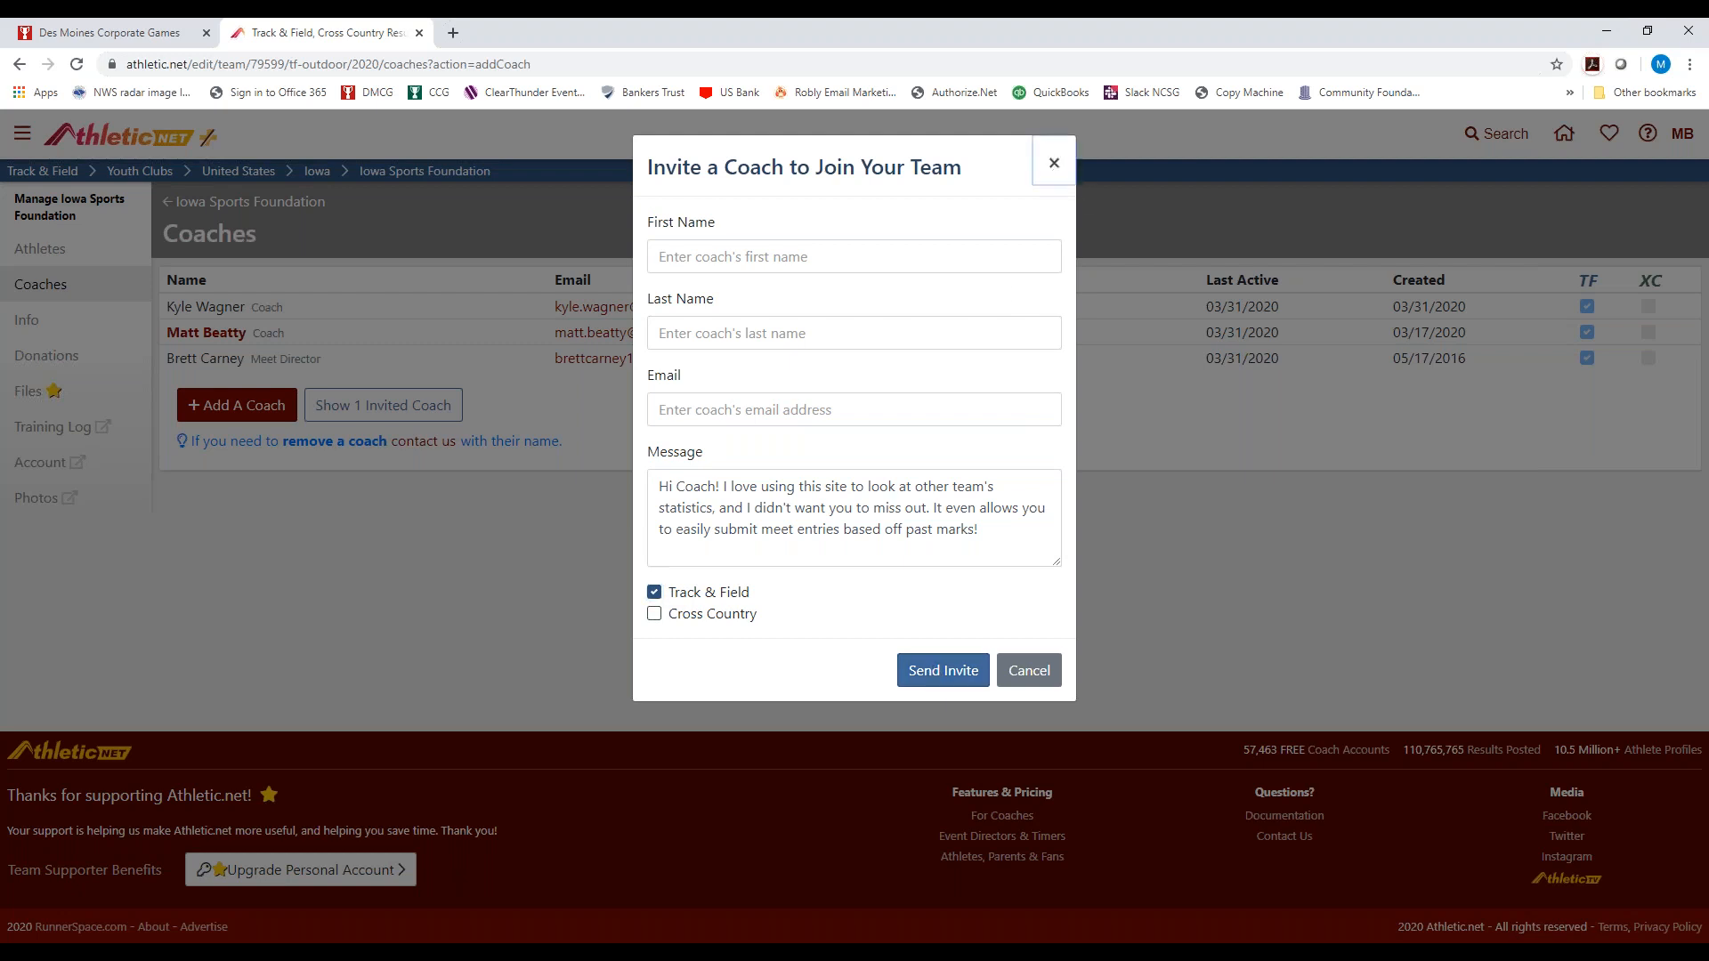
click(16, 66)
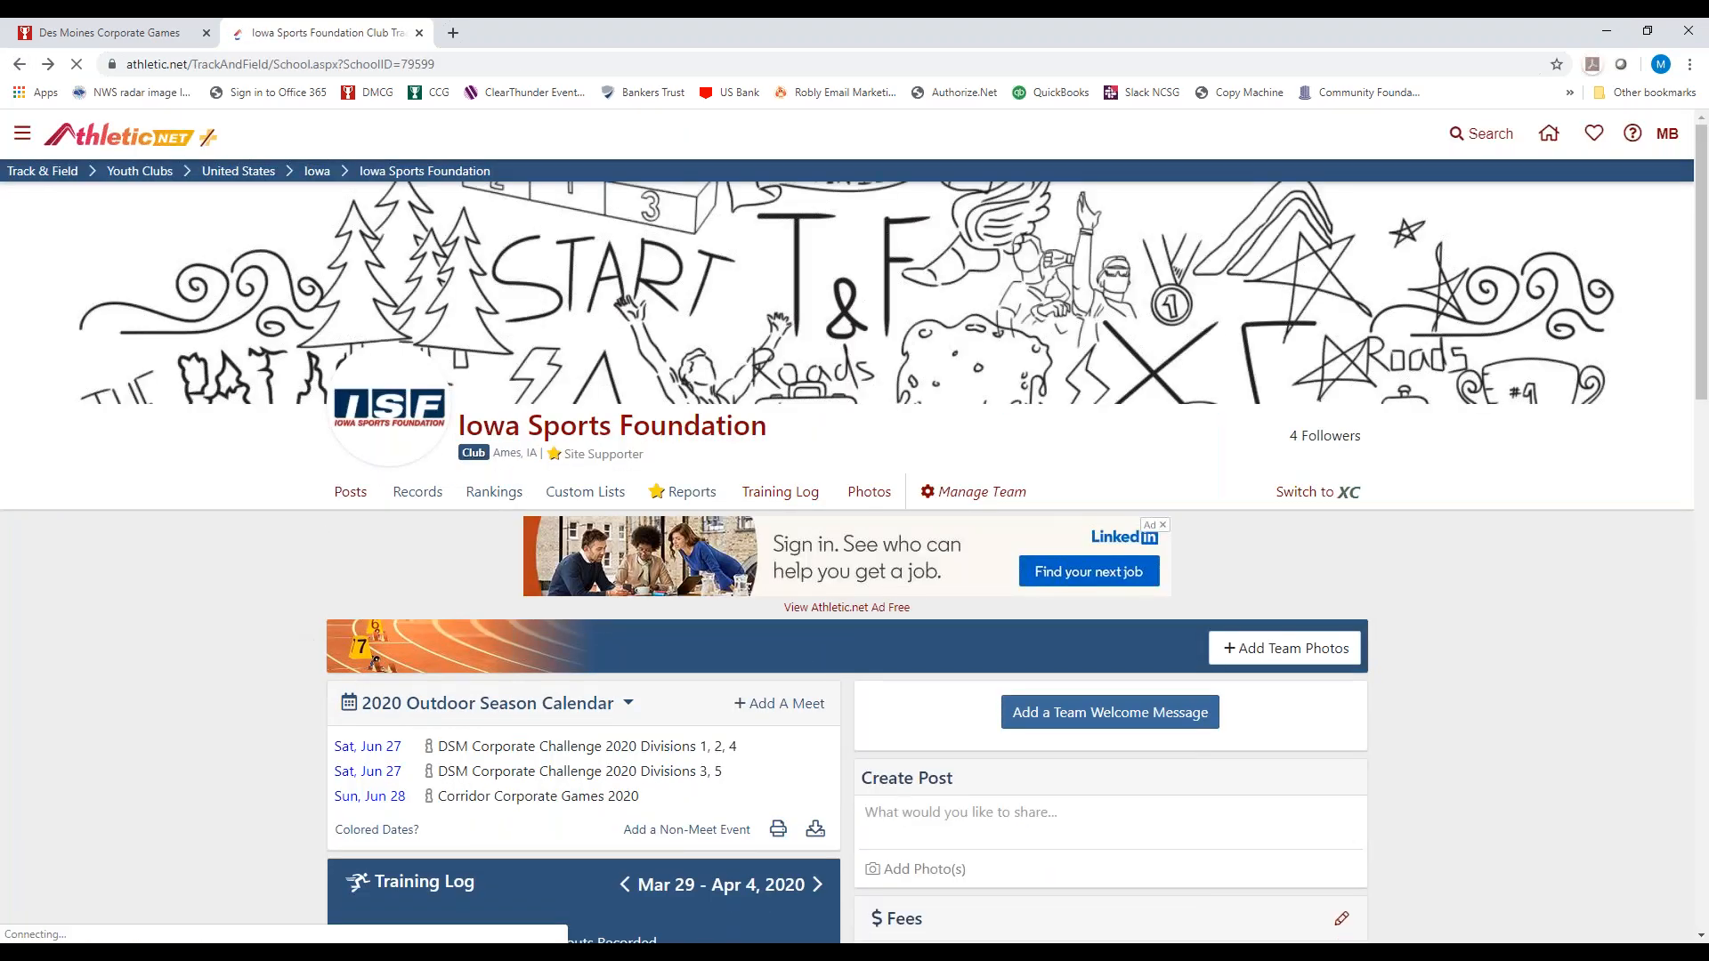
Step: Expand the team page's Athletes section and examine the form for adding a single athlete, including the grade options
scroll(251, 510, up, 5)
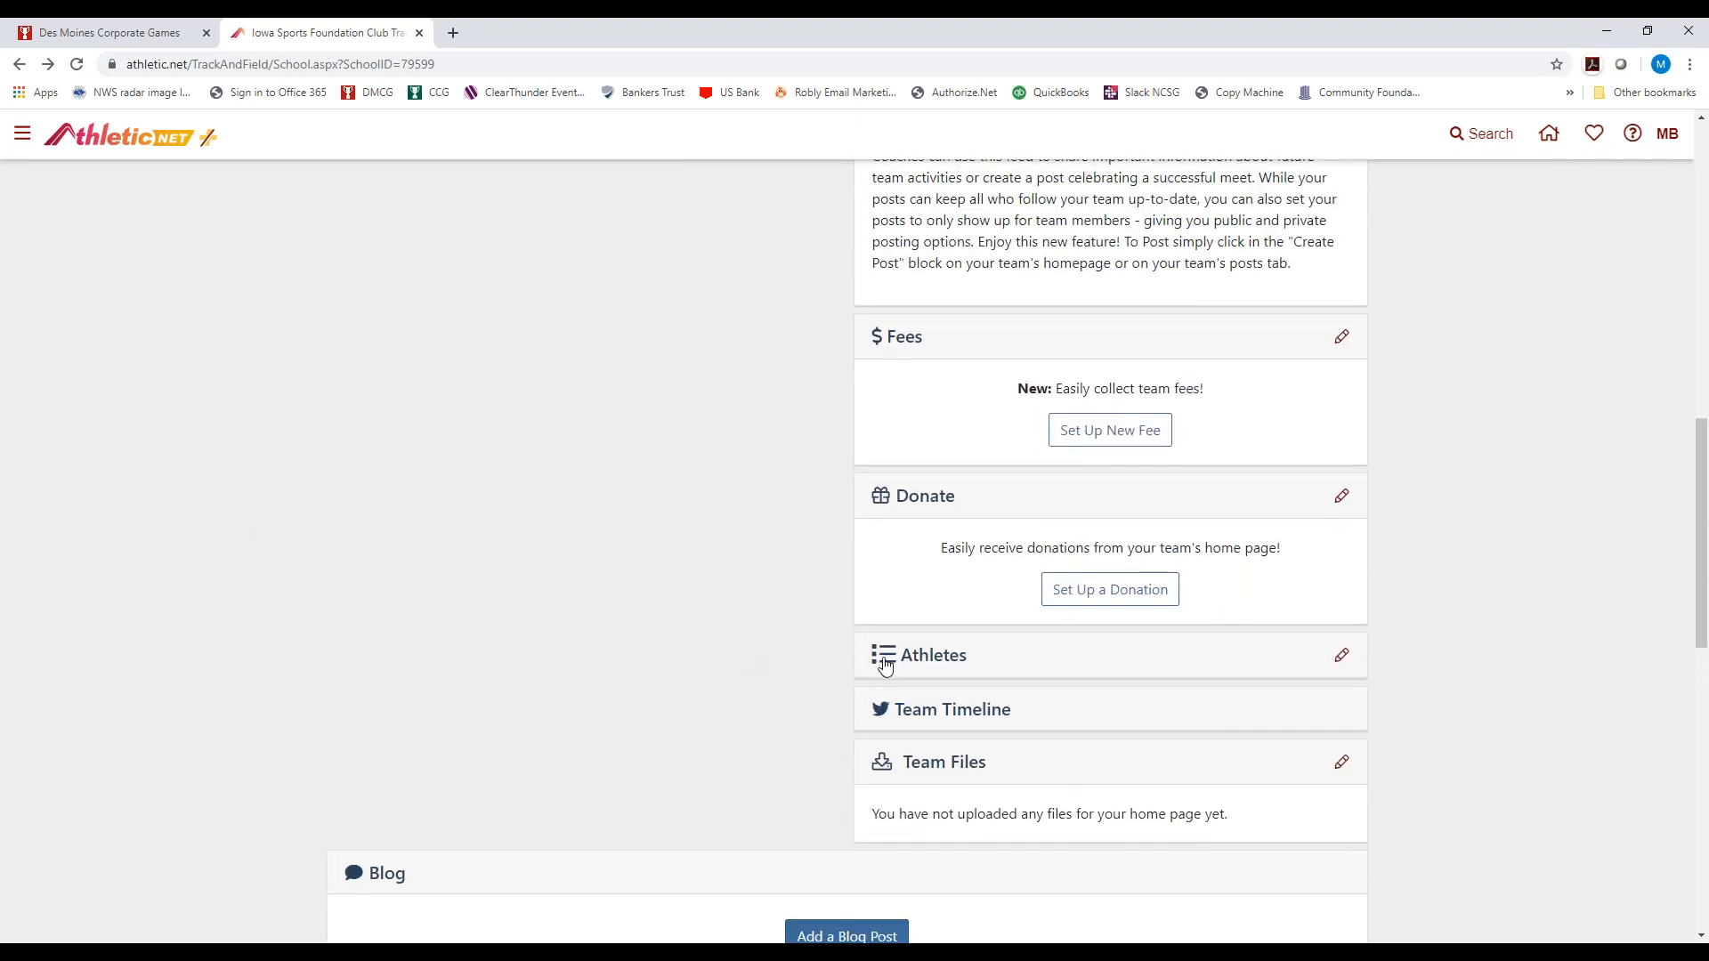
click(990, 670)
scroll(763, 639, down, 3)
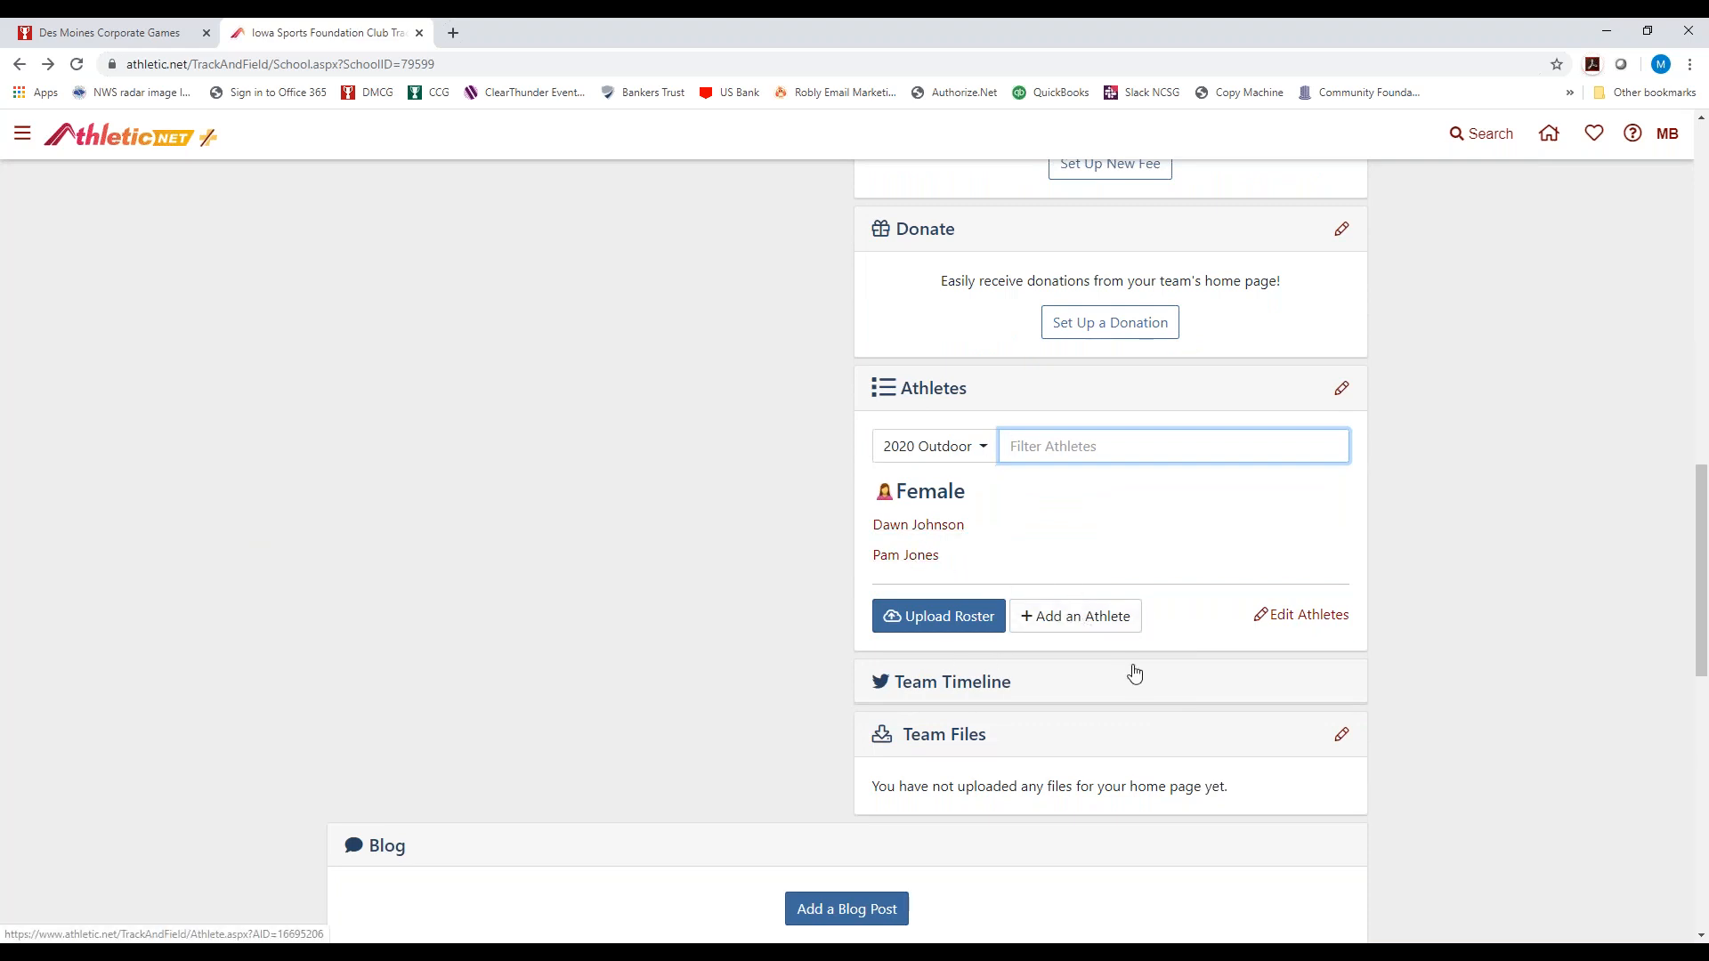
click(1120, 623)
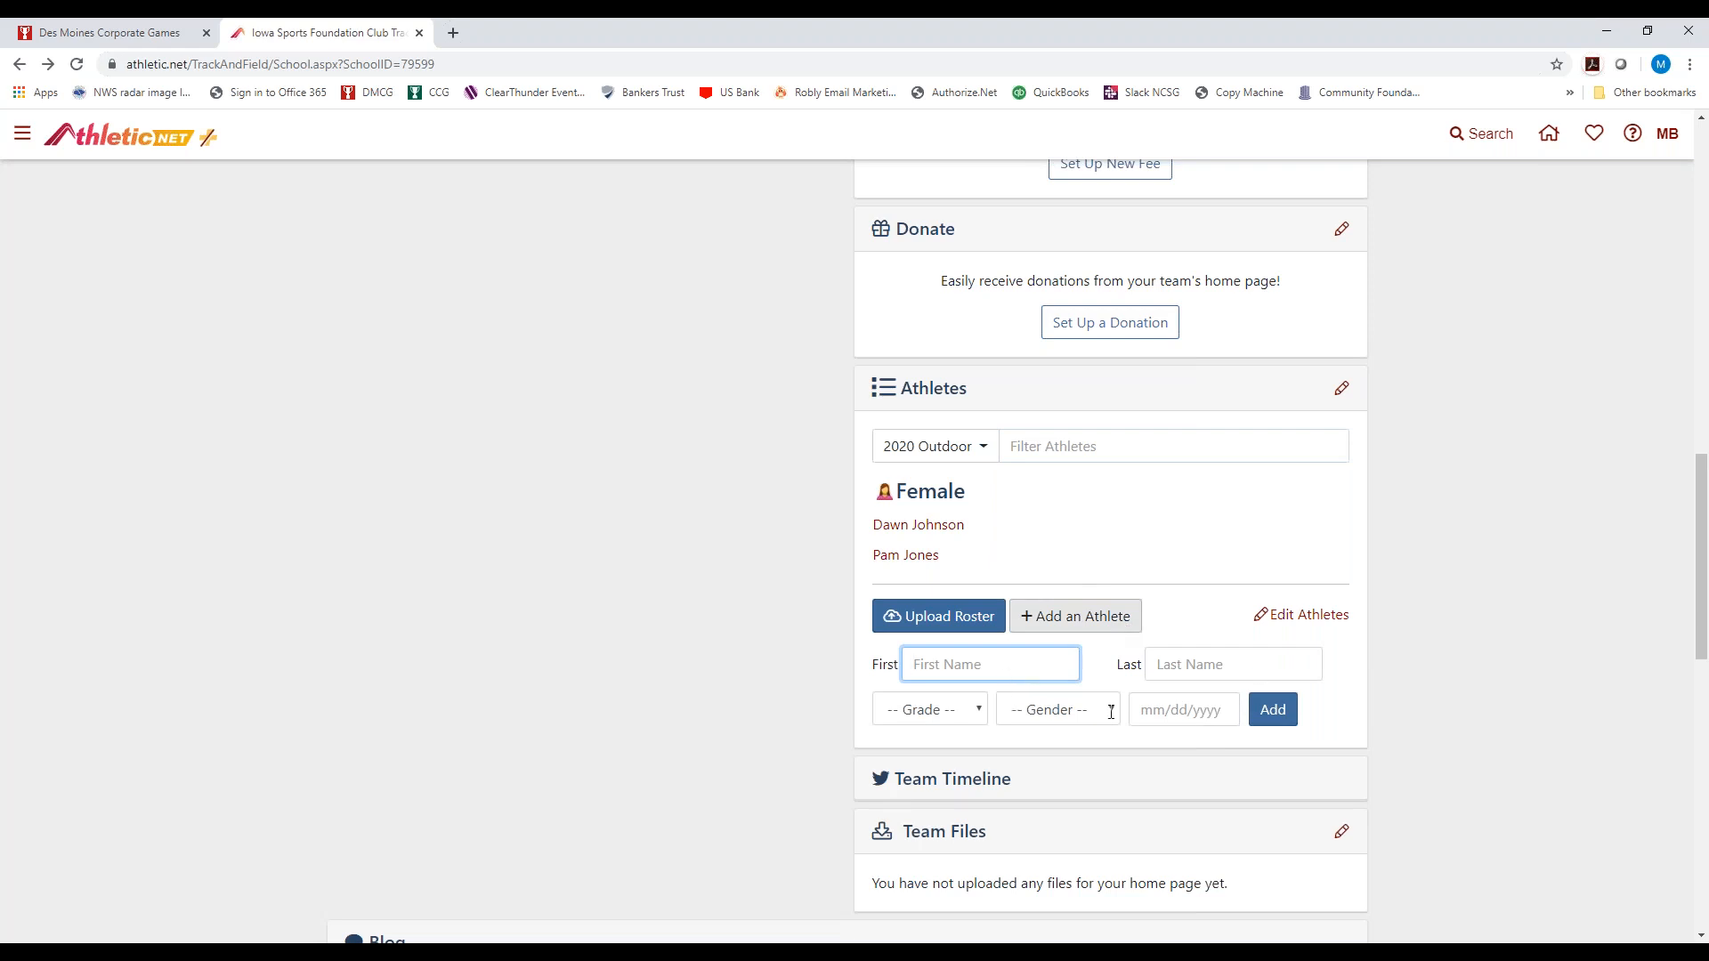
click(894, 715)
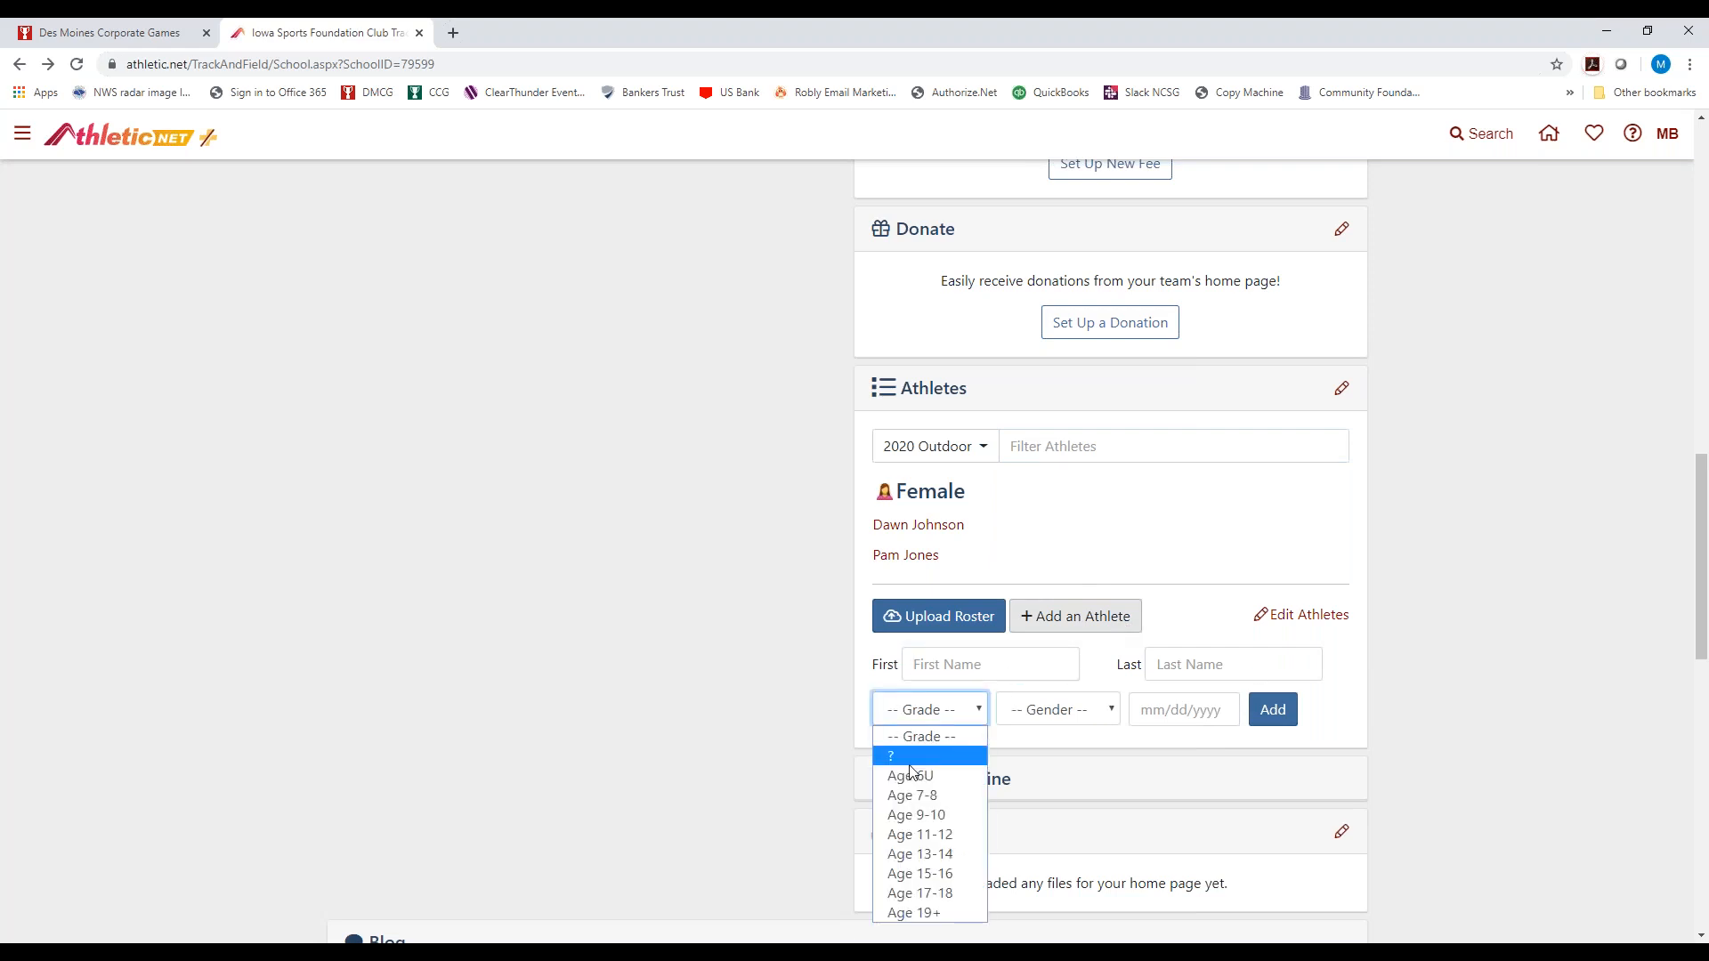
click(949, 670)
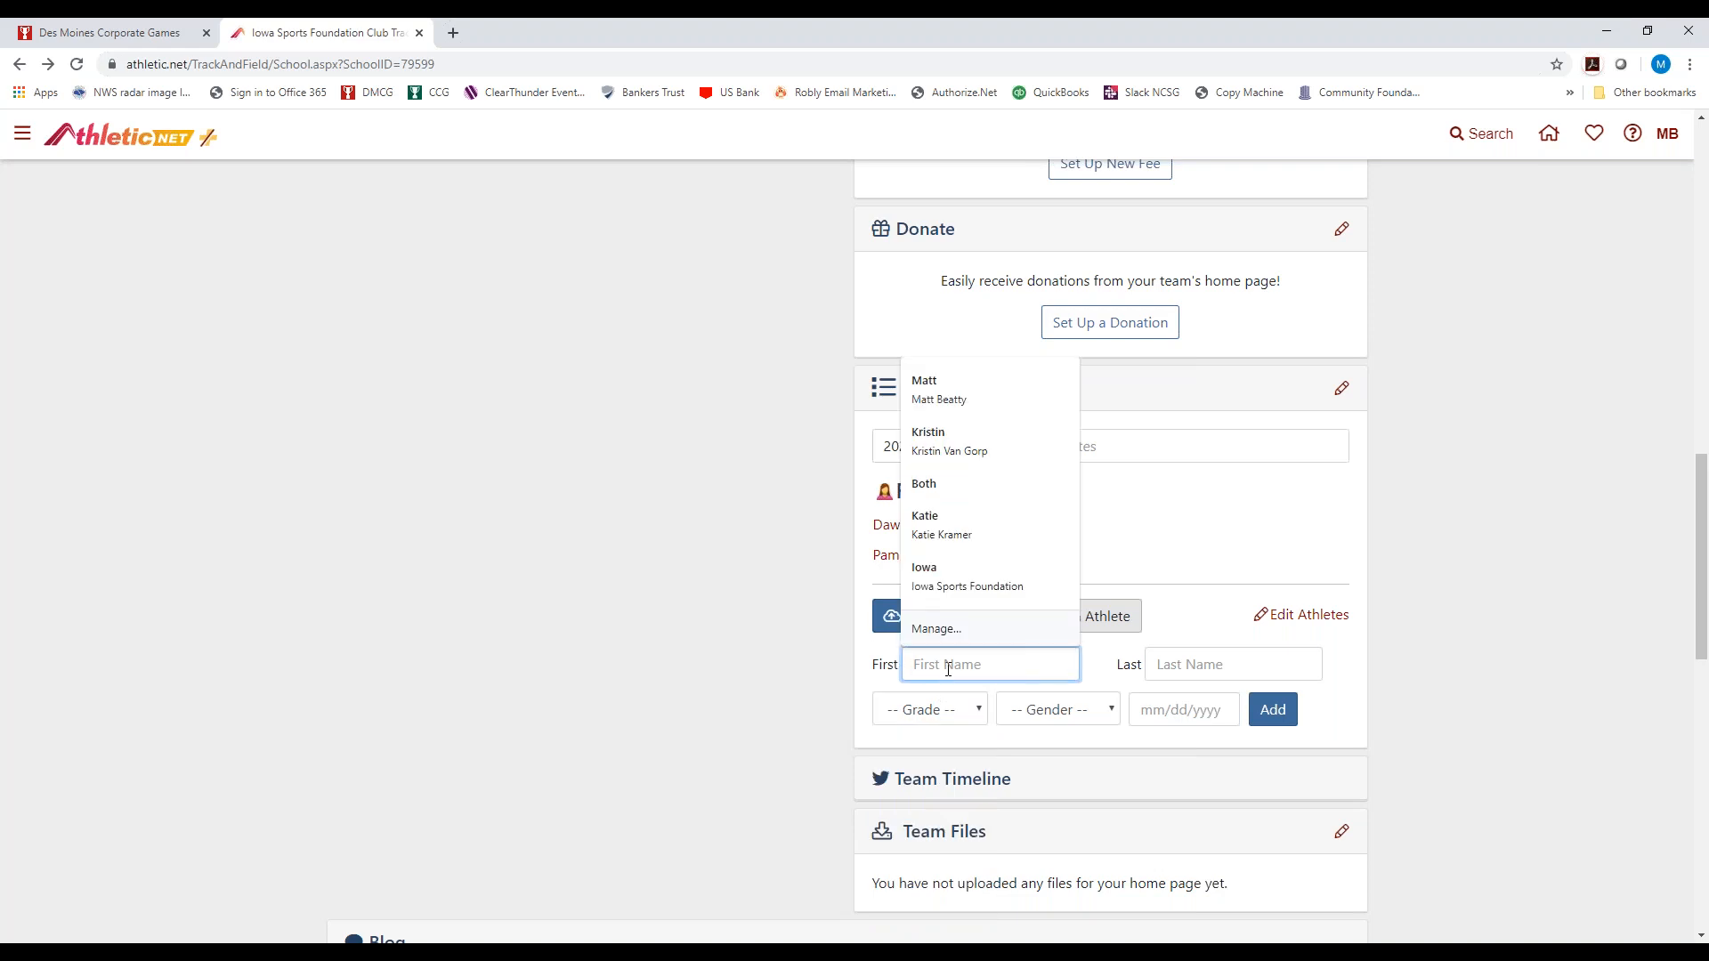
click(807, 638)
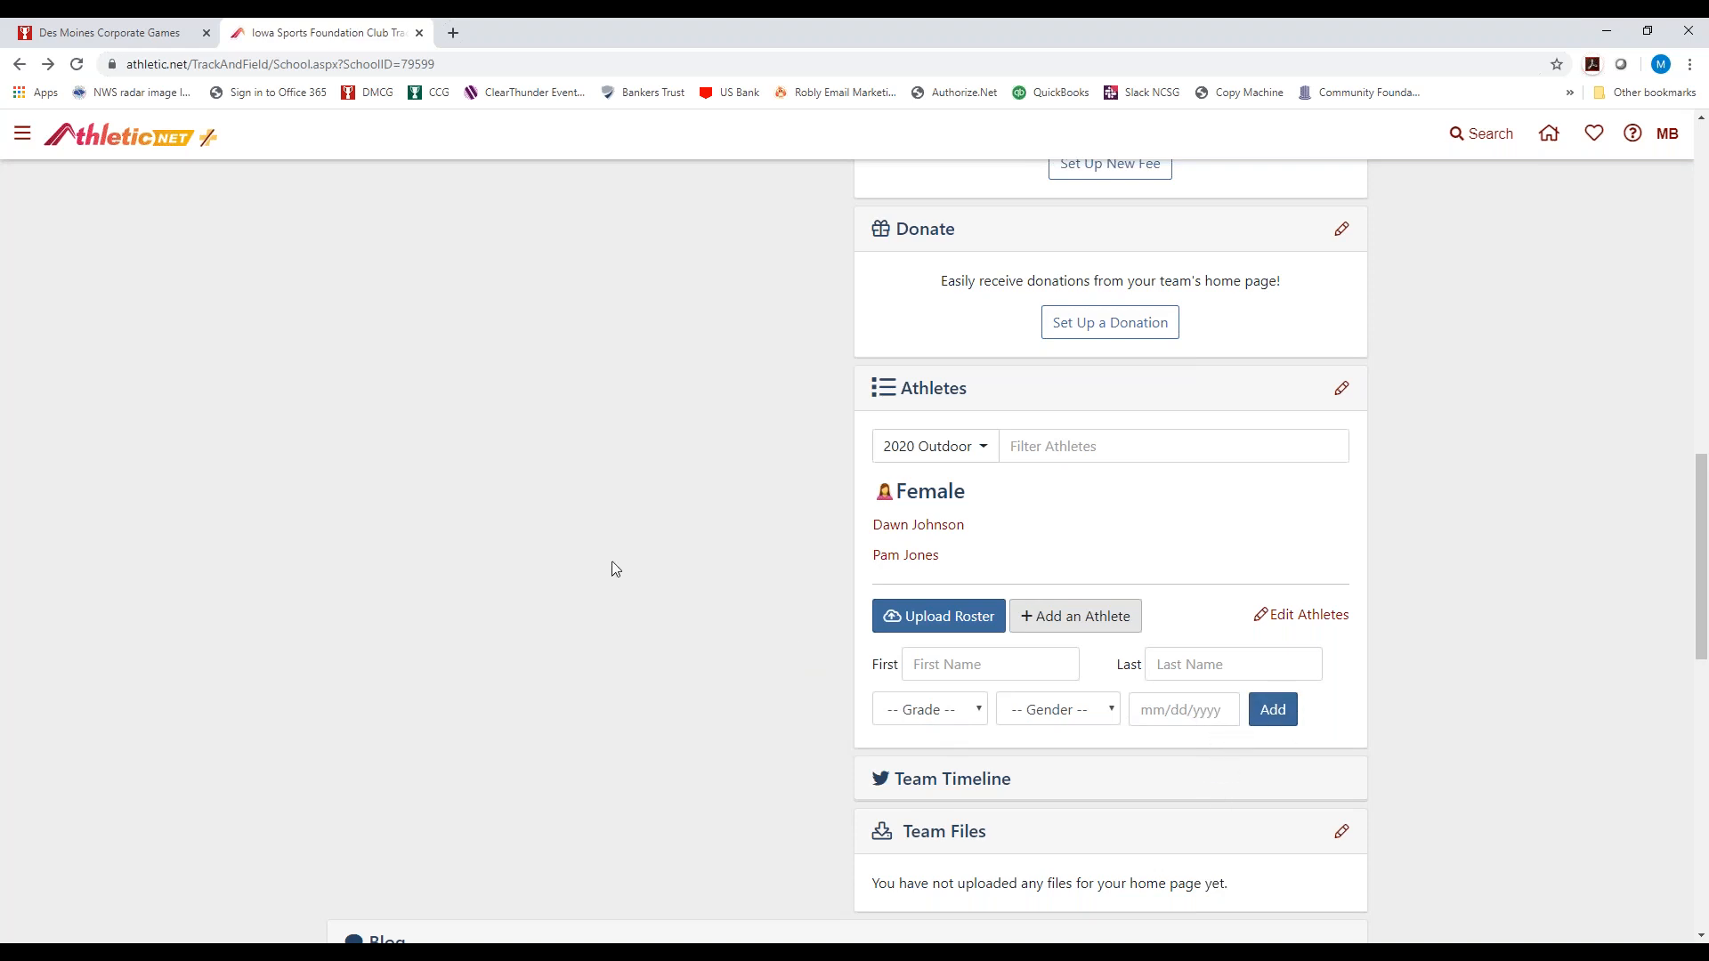
Step: Open the team's roster upload page and review the import methods and Excel upload format
click(925, 623)
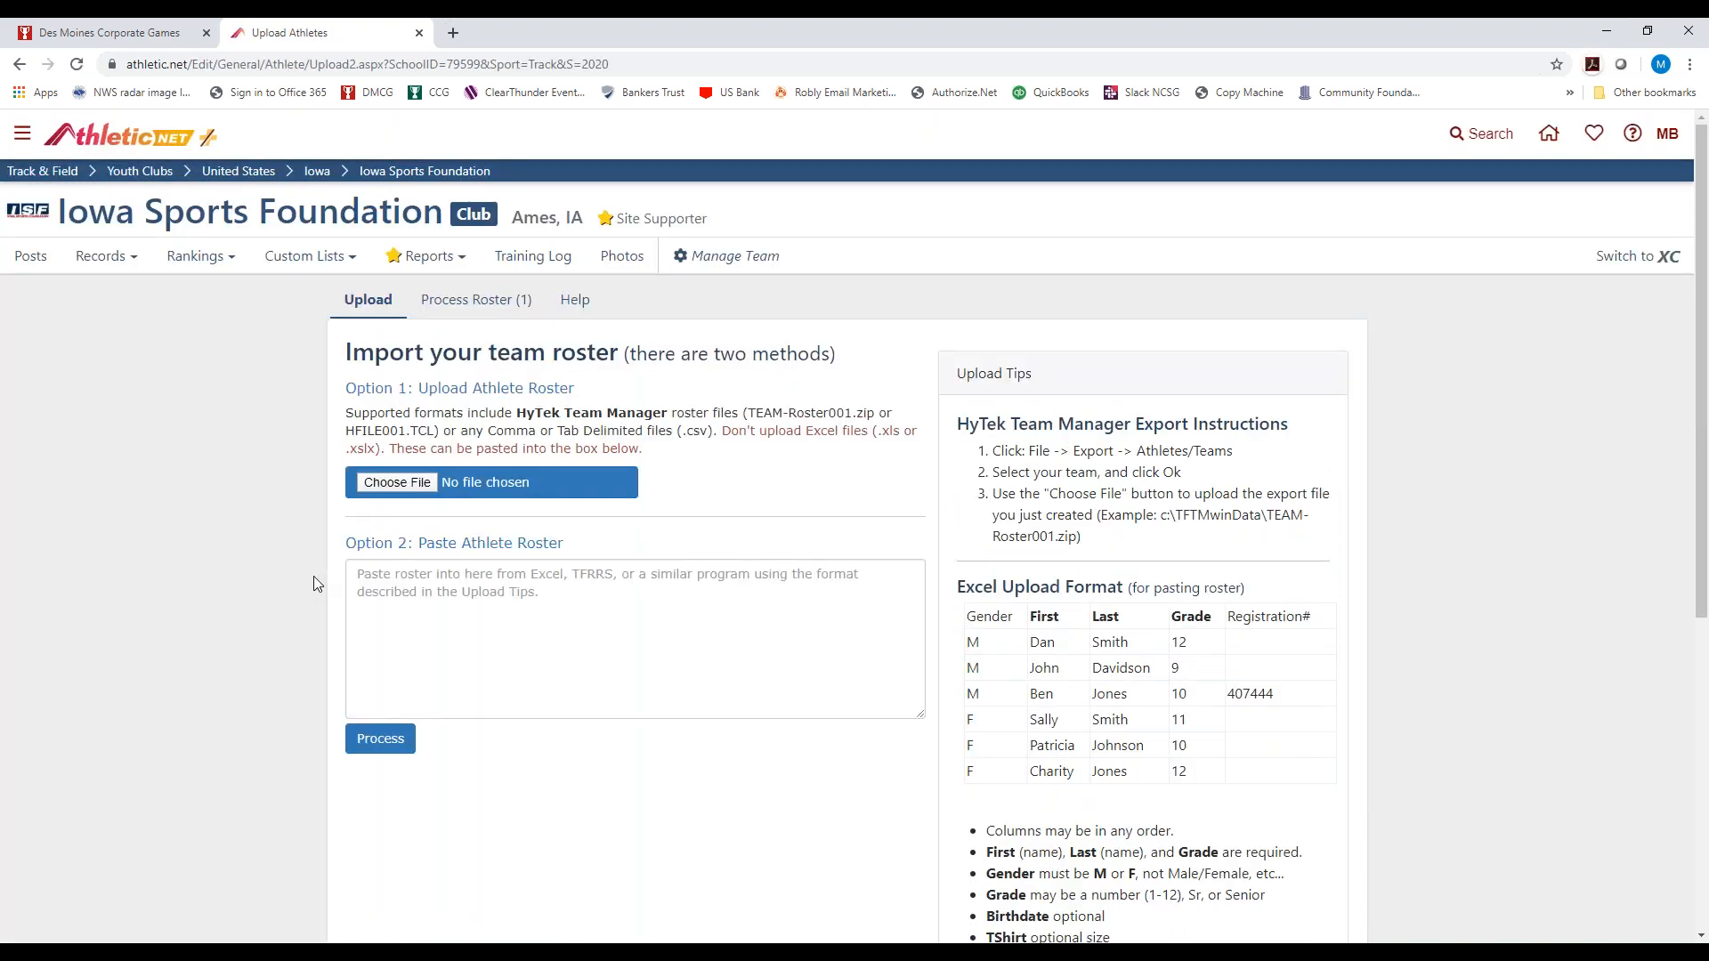
scroll(313, 575, down, 1)
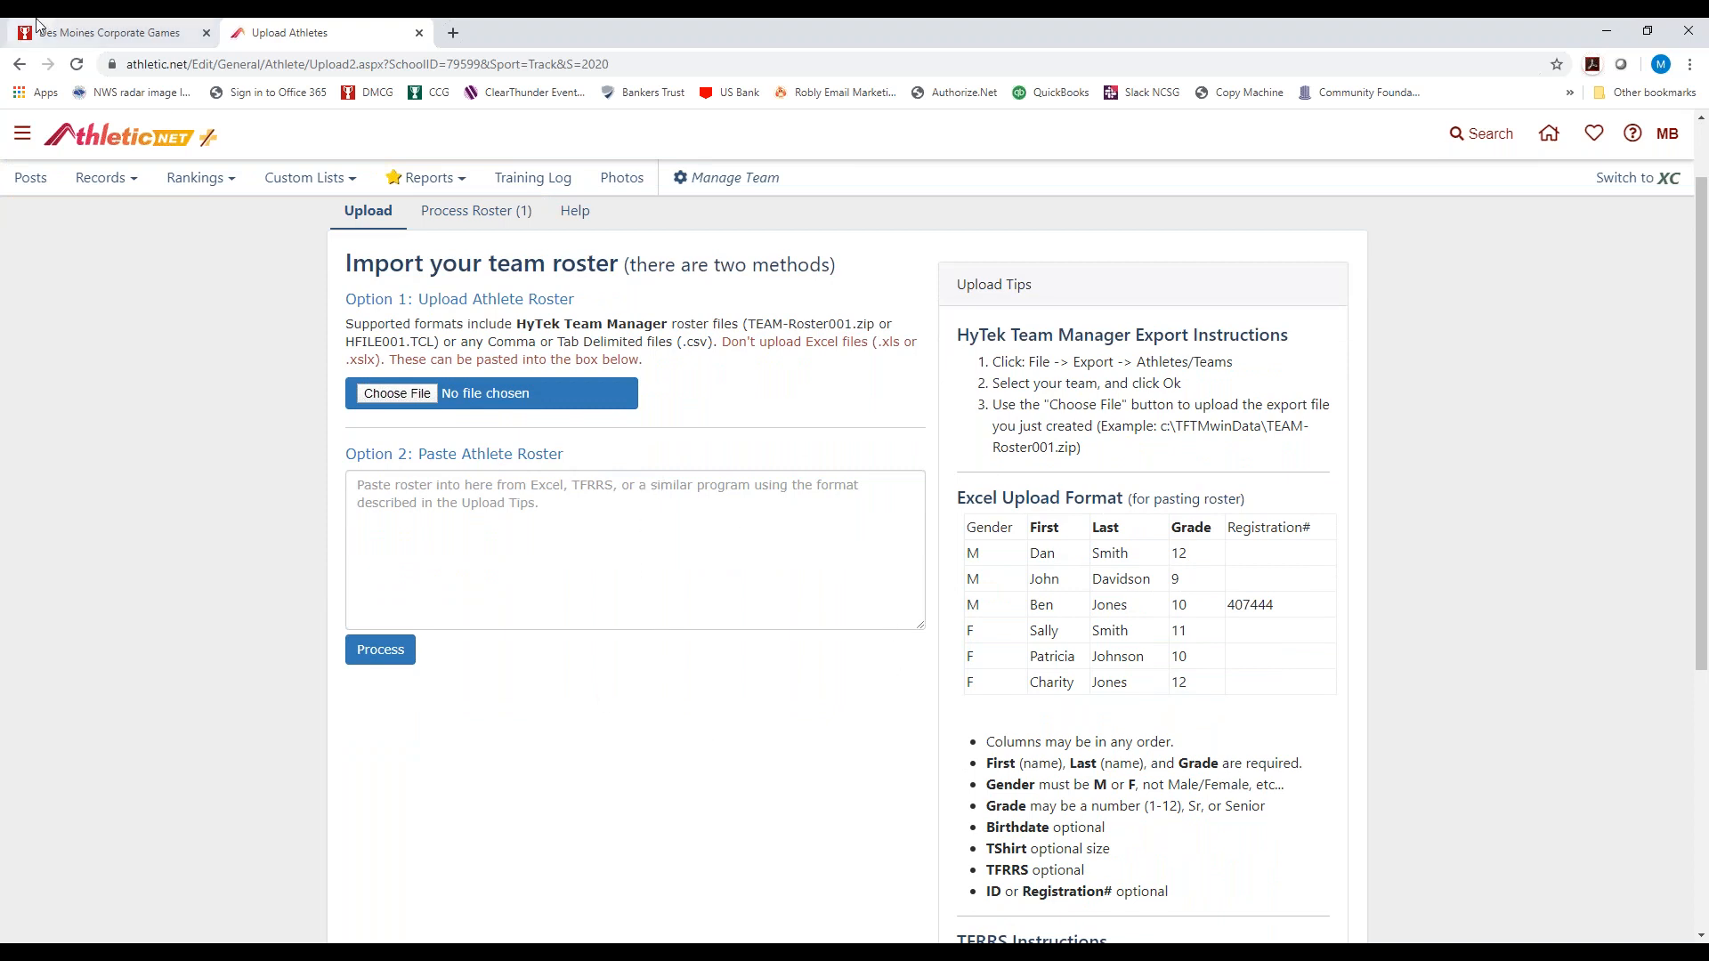
Step: View the Des Moines Corporate Games reports page, then switch to the 03.31.20-User_Participation_Summary workbook in Excel
click(80, 36)
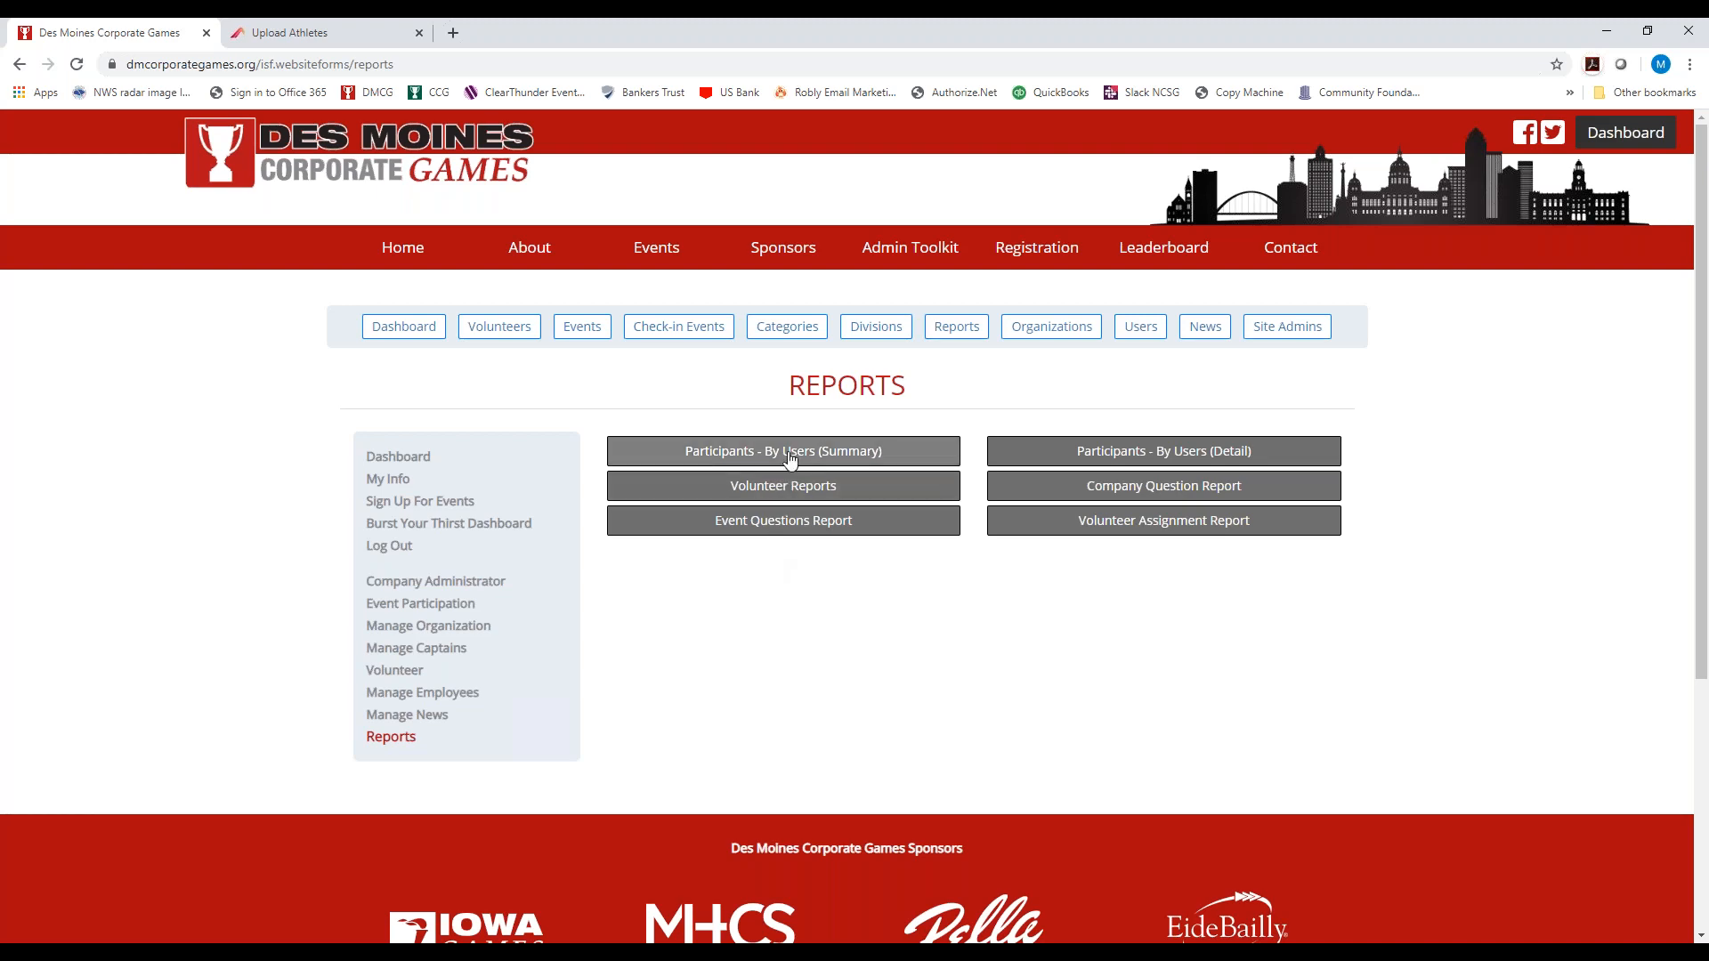
click(544, 952)
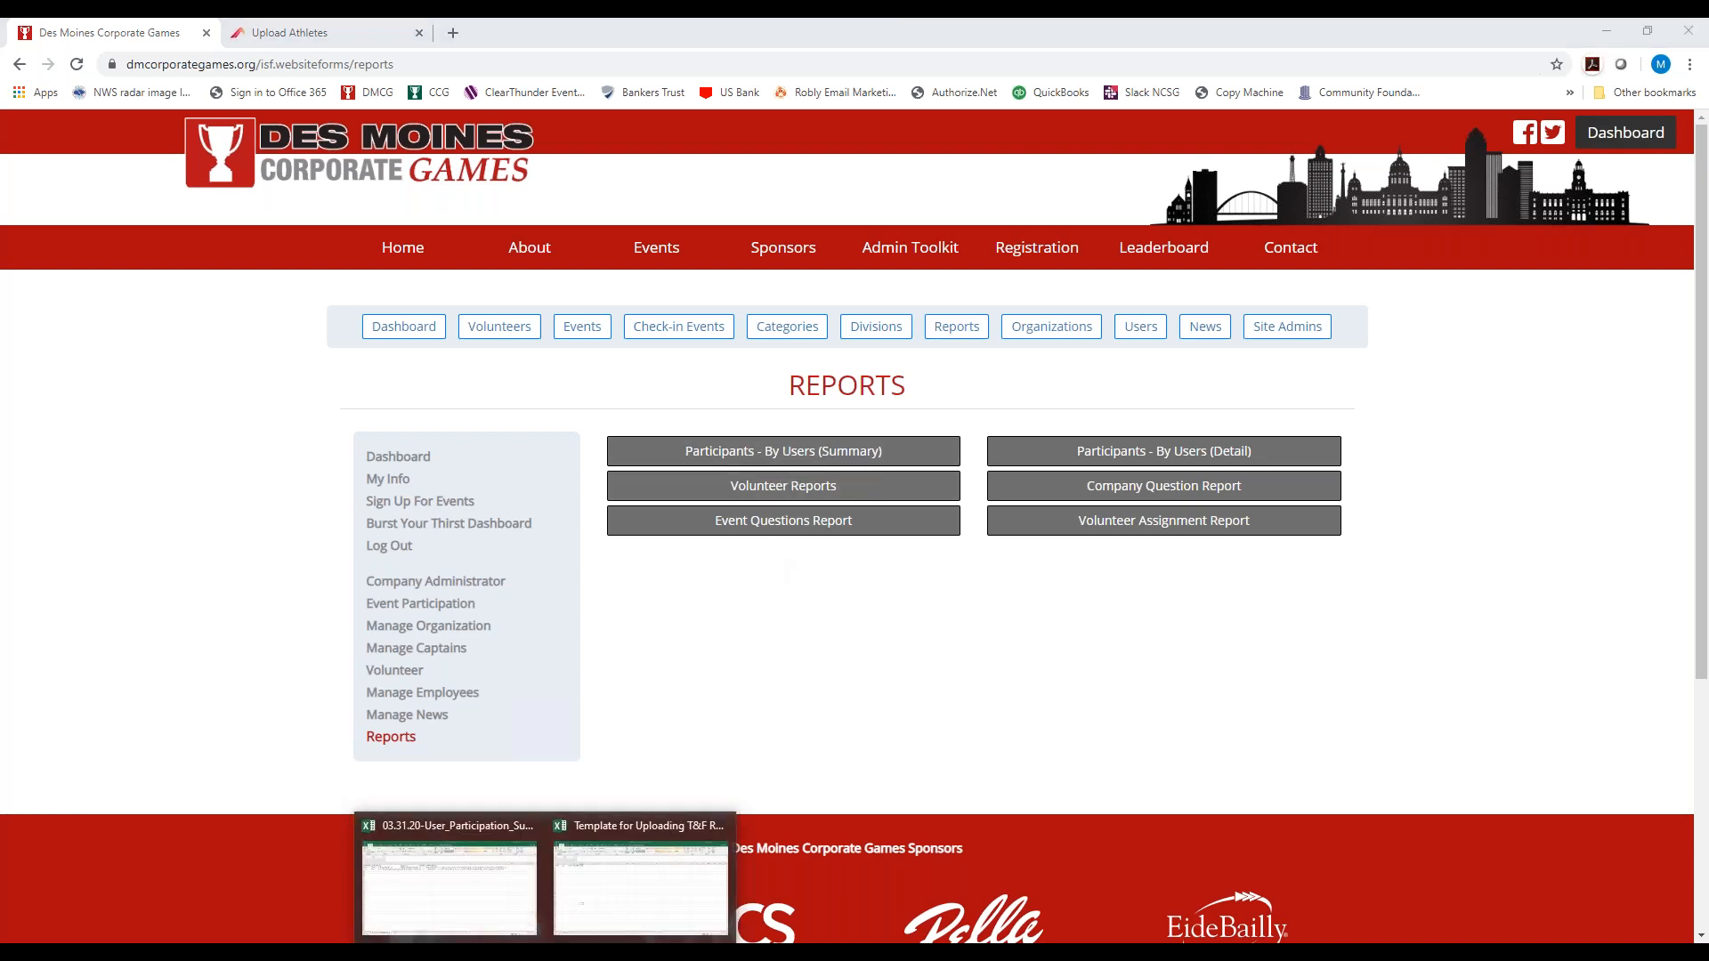
click(488, 892)
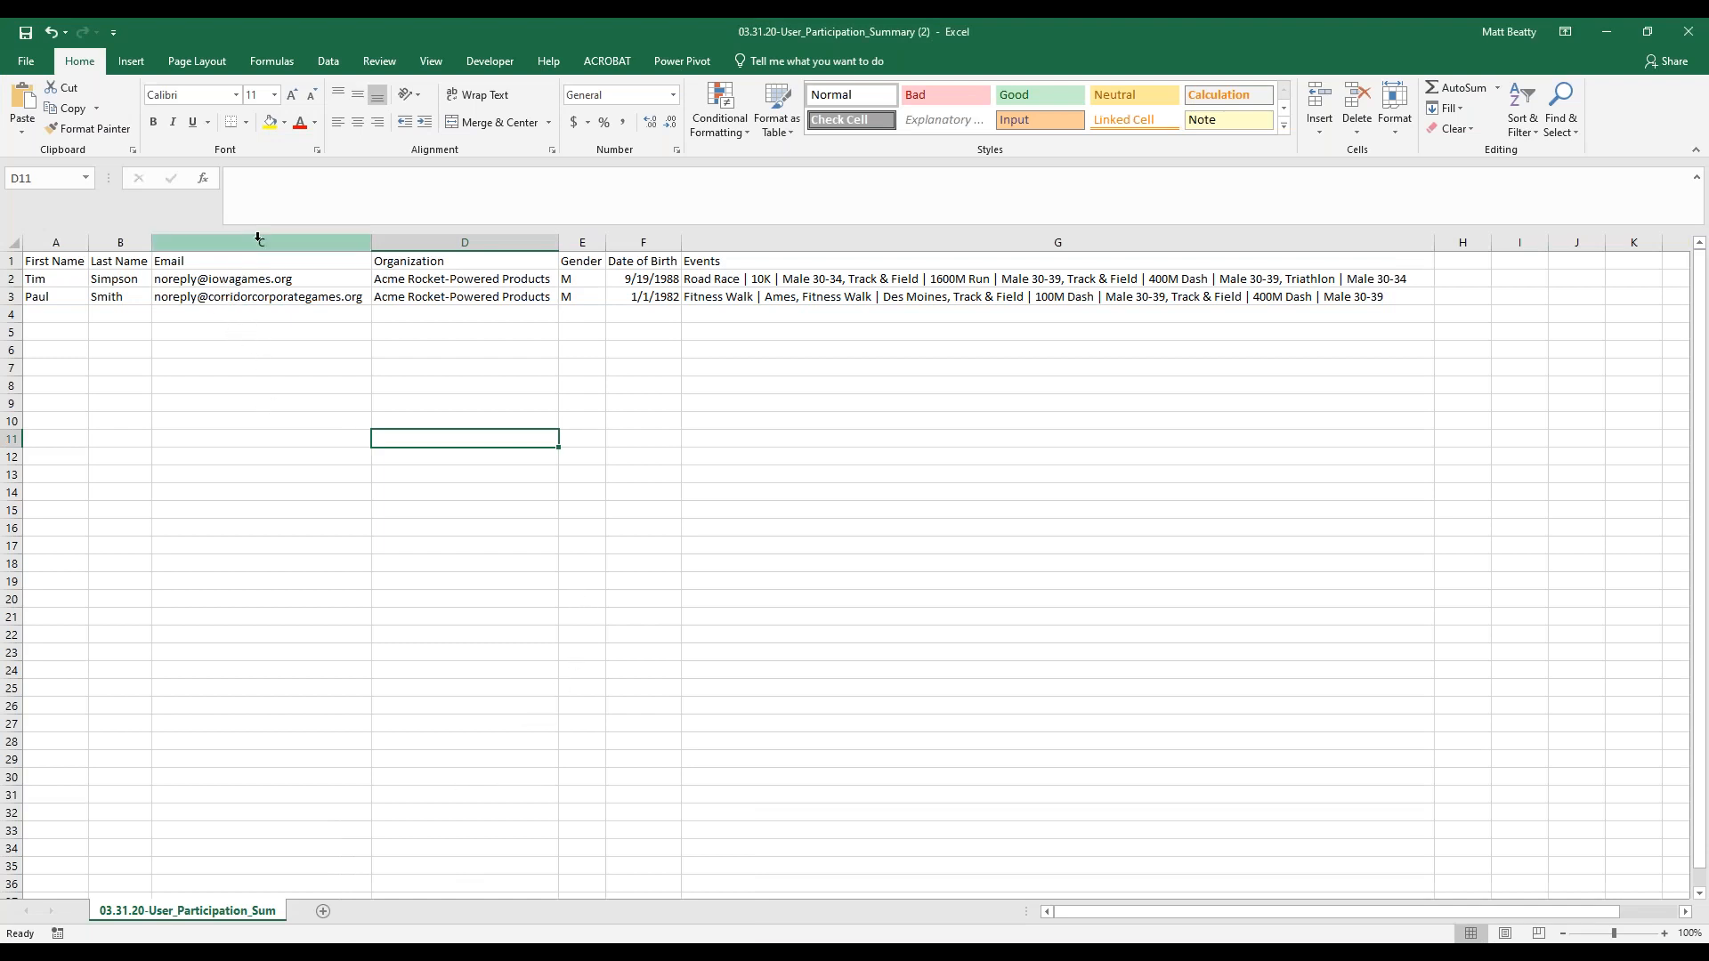
Step: Delete the Email, Organization and Events columns from the participation summary
drag(258, 238, 409, 241)
right_click(409, 241)
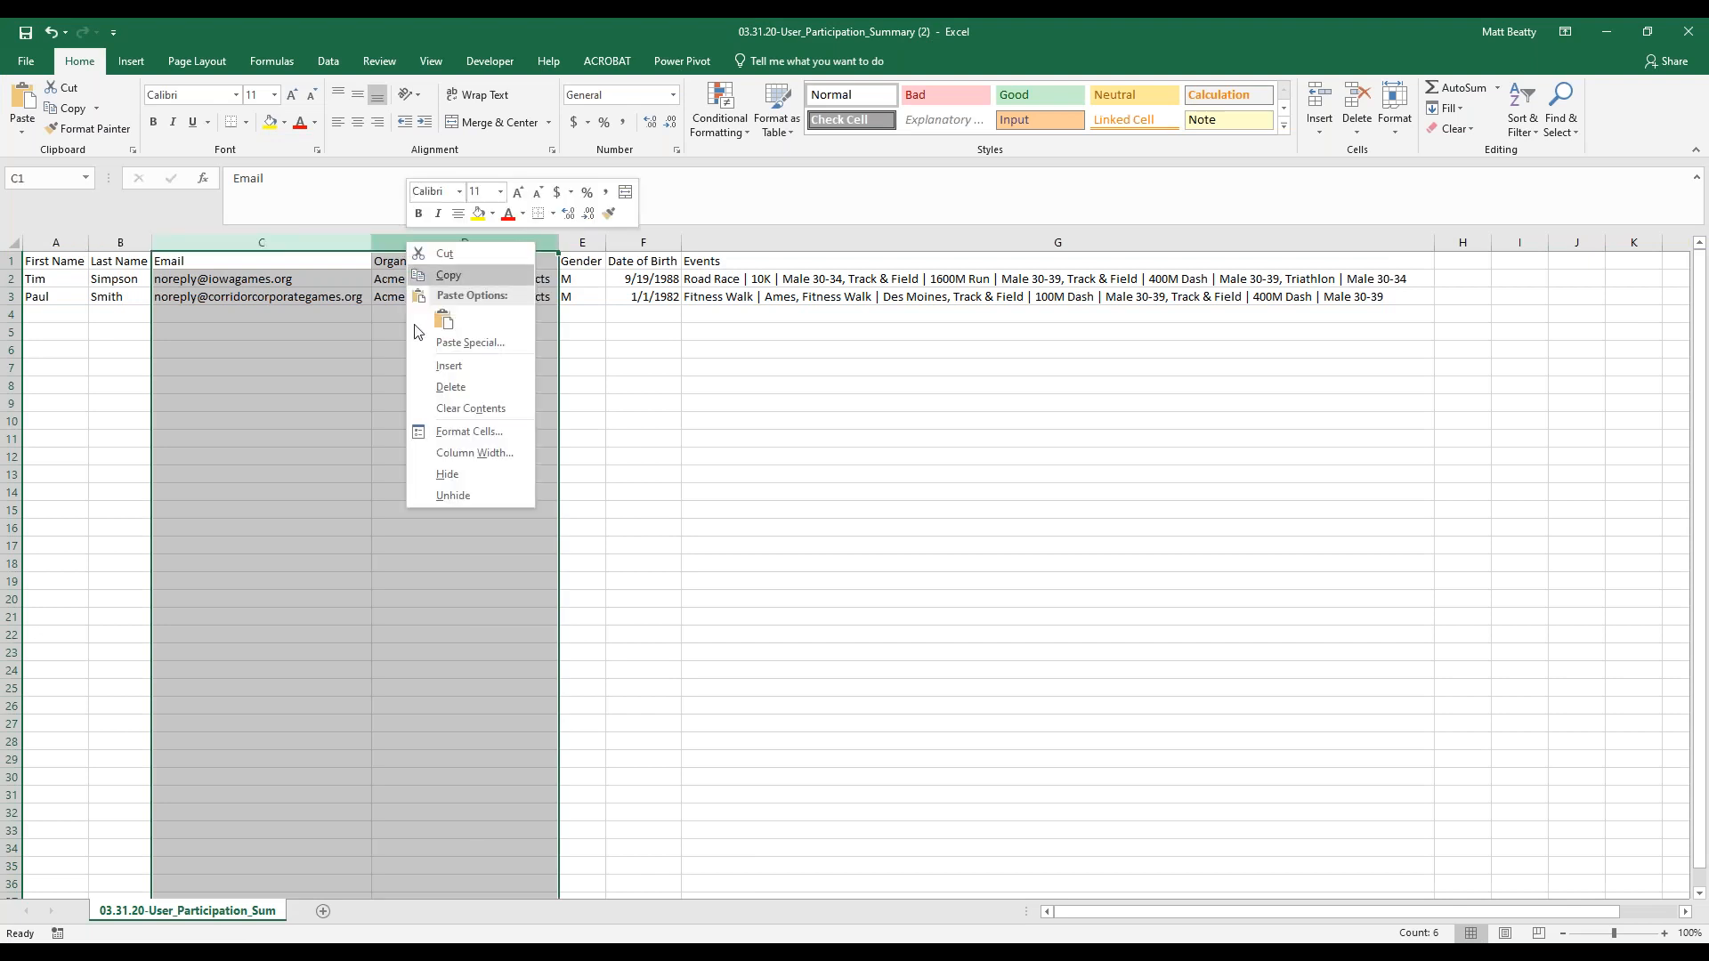
click(450, 387)
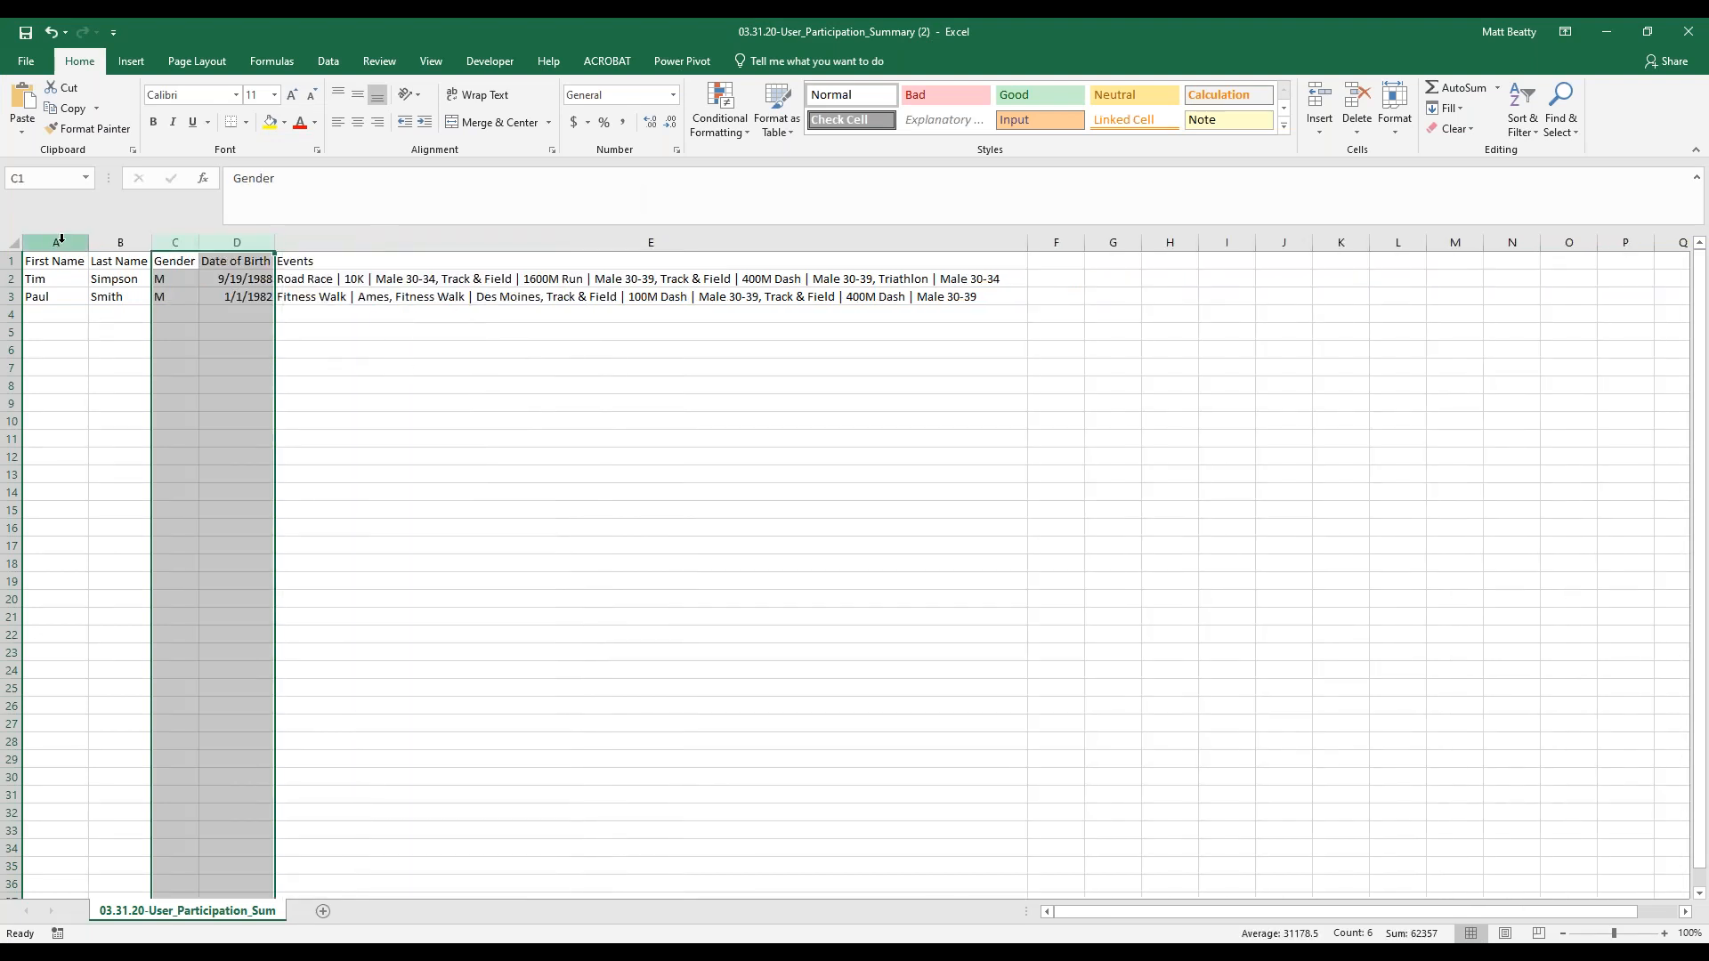
right_click(329, 235)
click(374, 384)
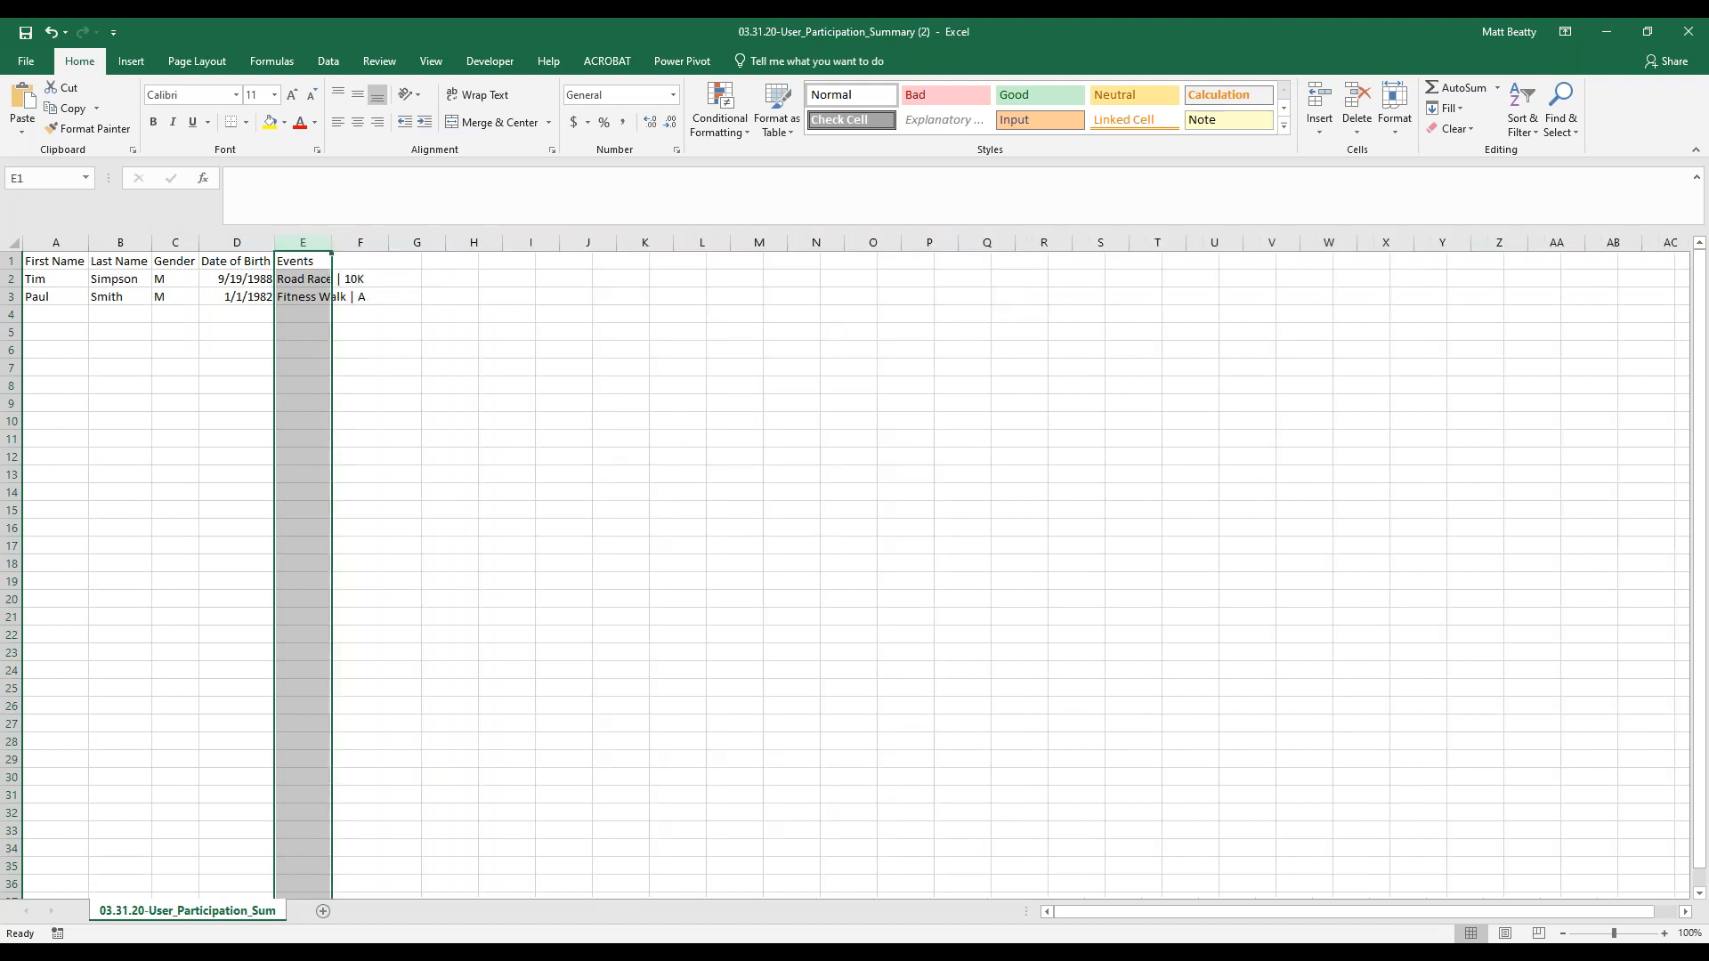
click(448, 388)
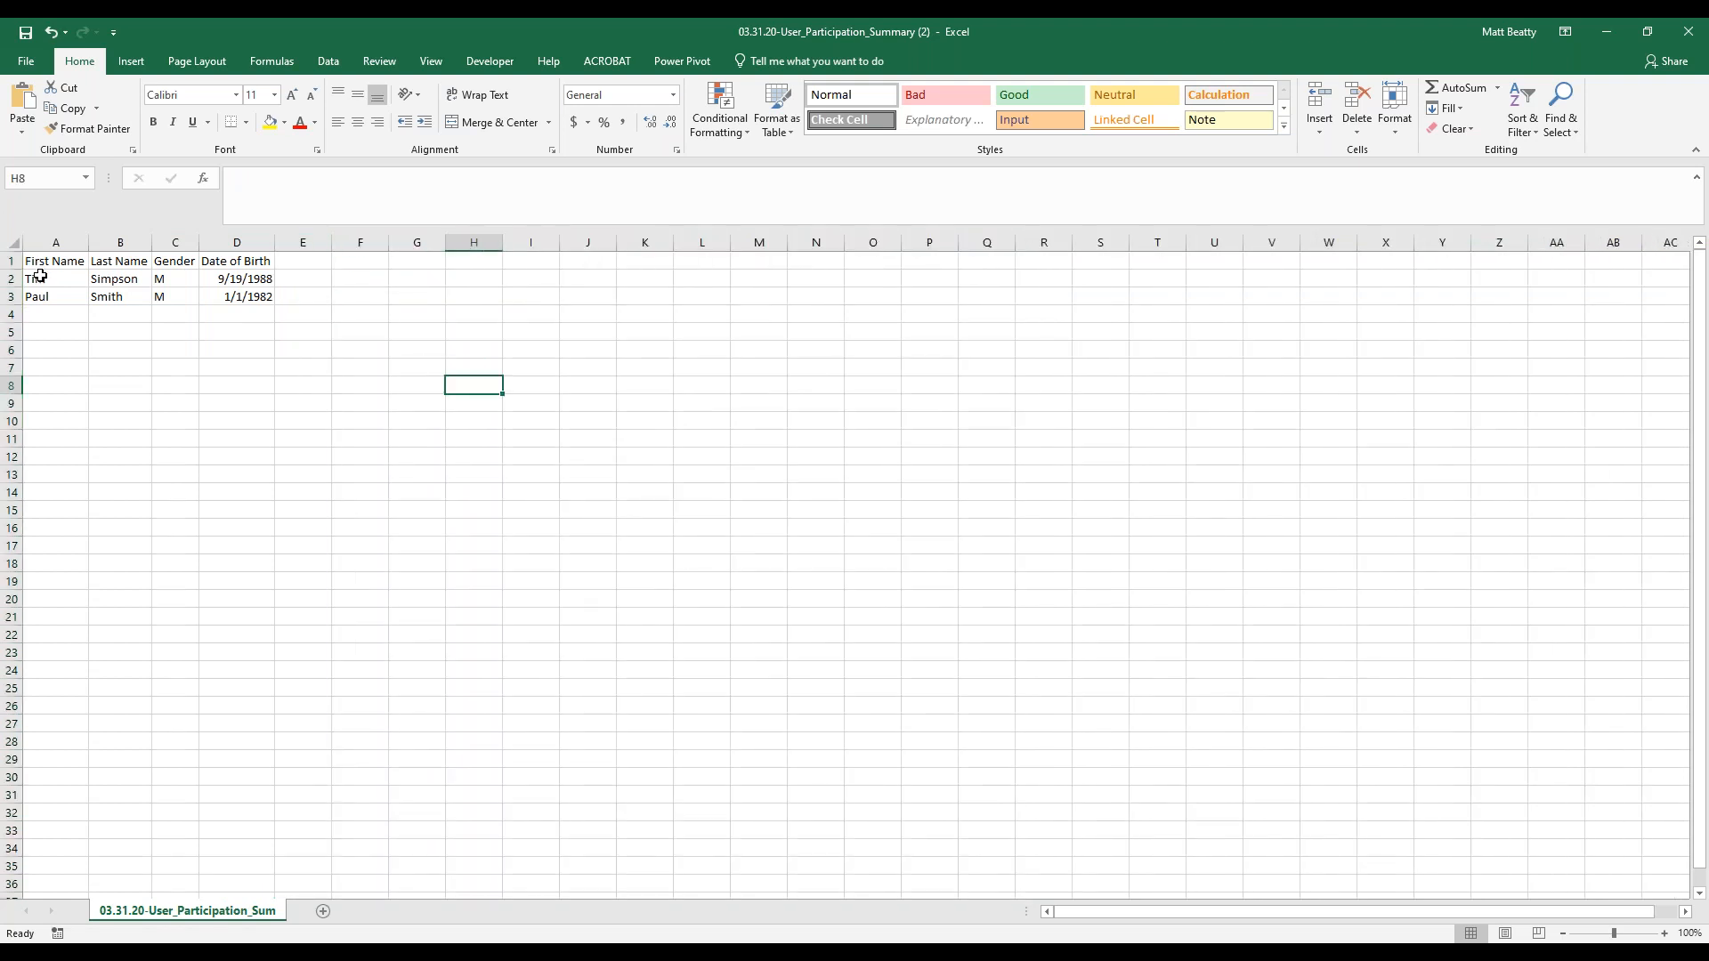
click(286, 260)
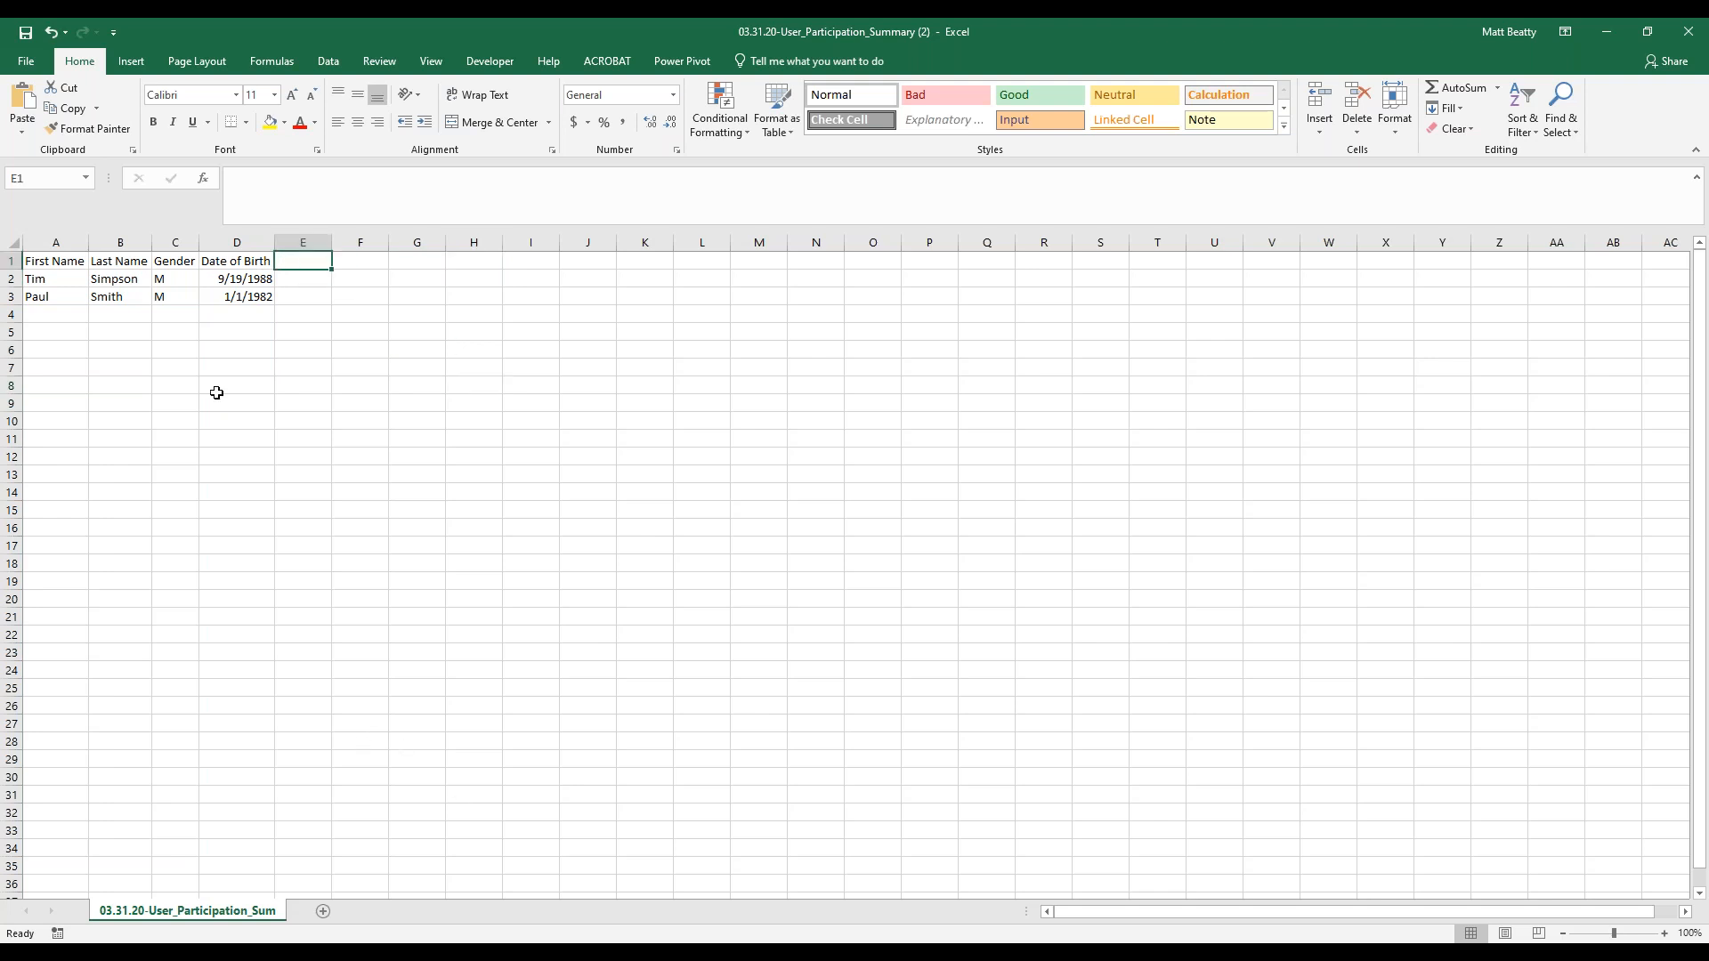
Step: Copy the participants' name, gender and birth date rows into the Template for Uploading T&F Rosters workbook, starting at cell A2
drag(50, 279, 223, 292)
key(ctrl+c)
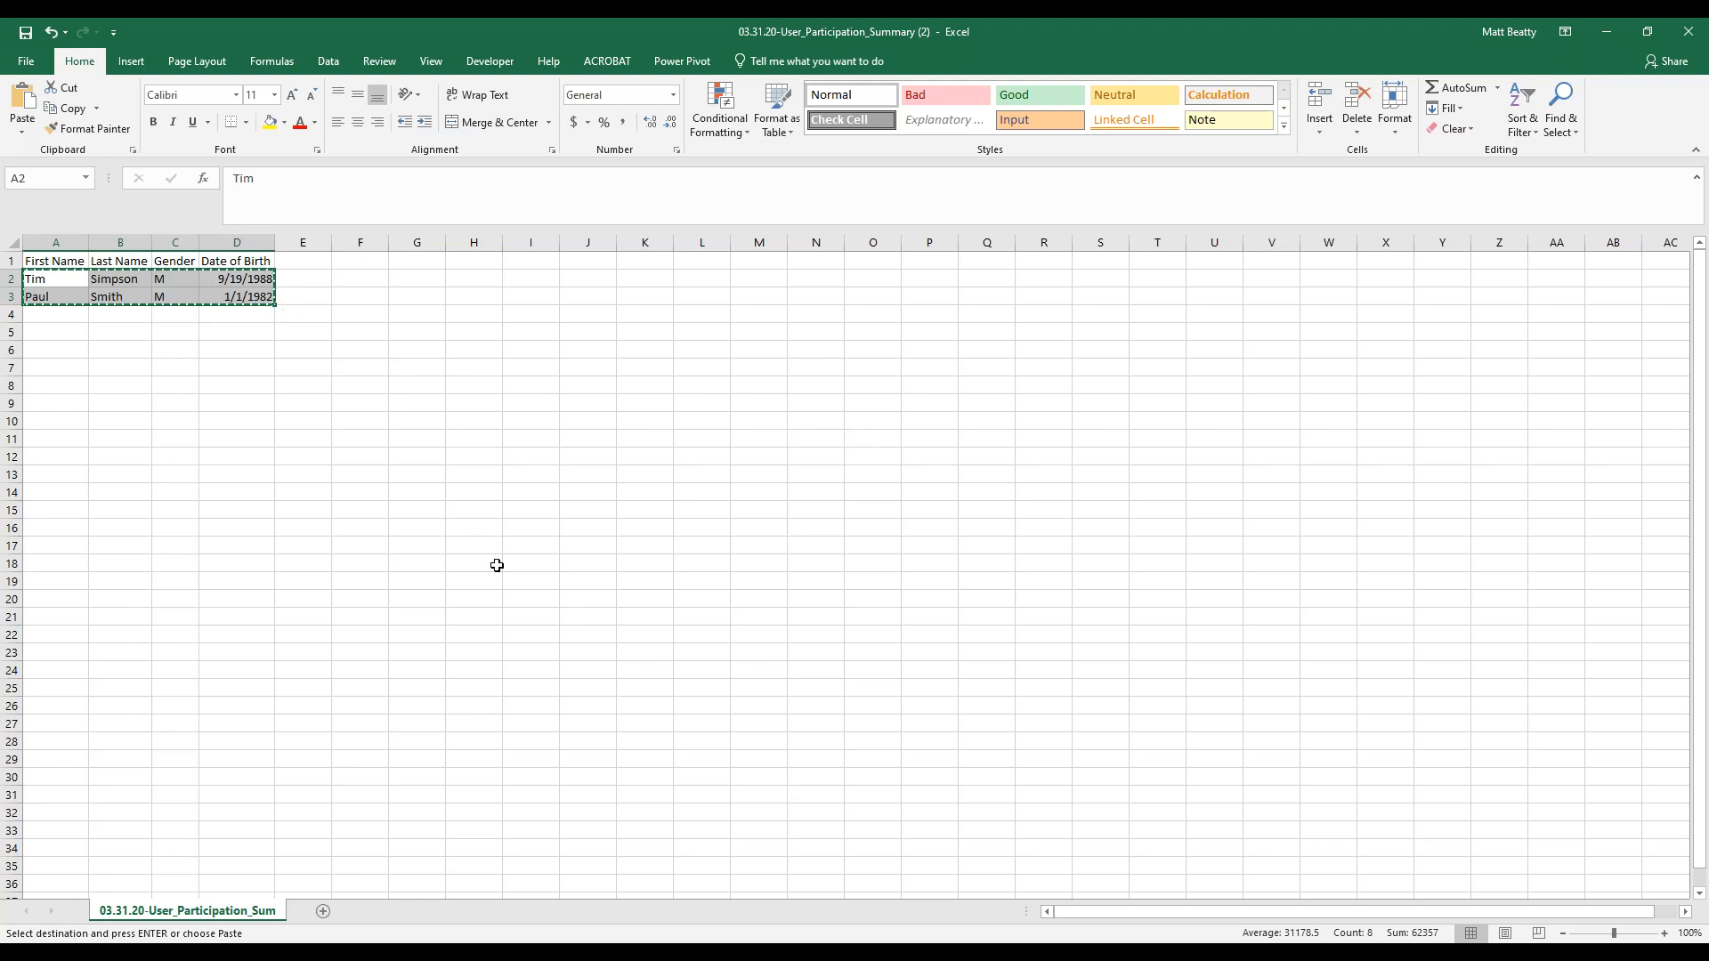
mouse_move(544, 950)
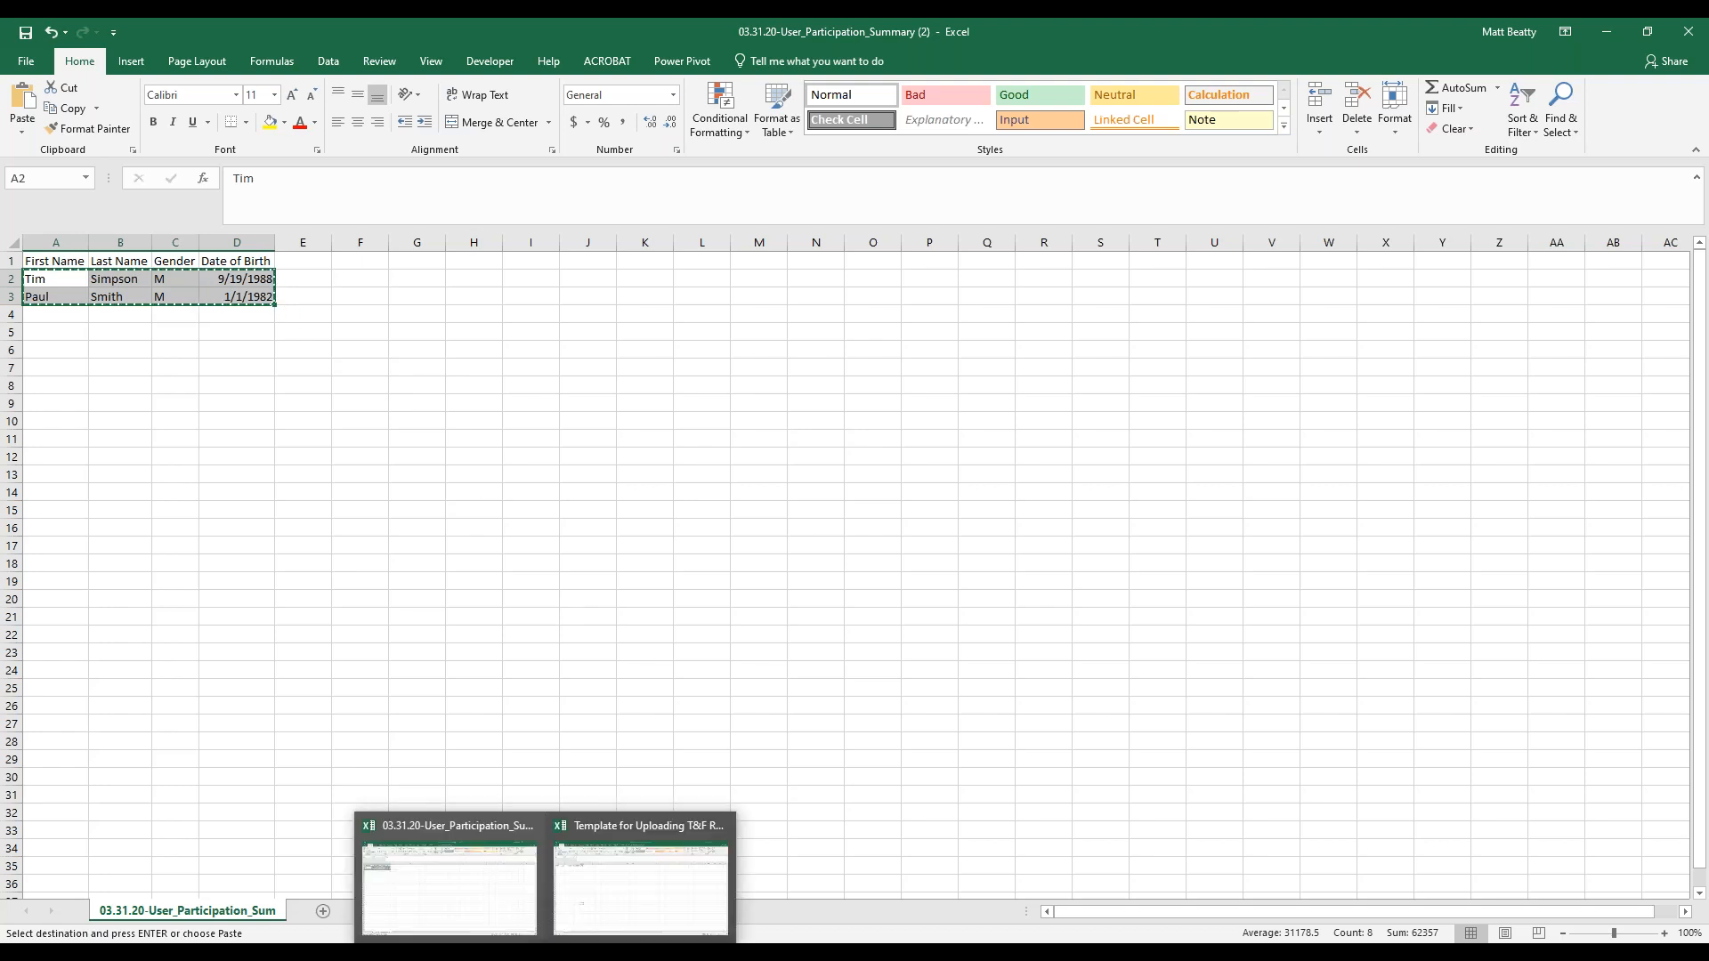
click(599, 897)
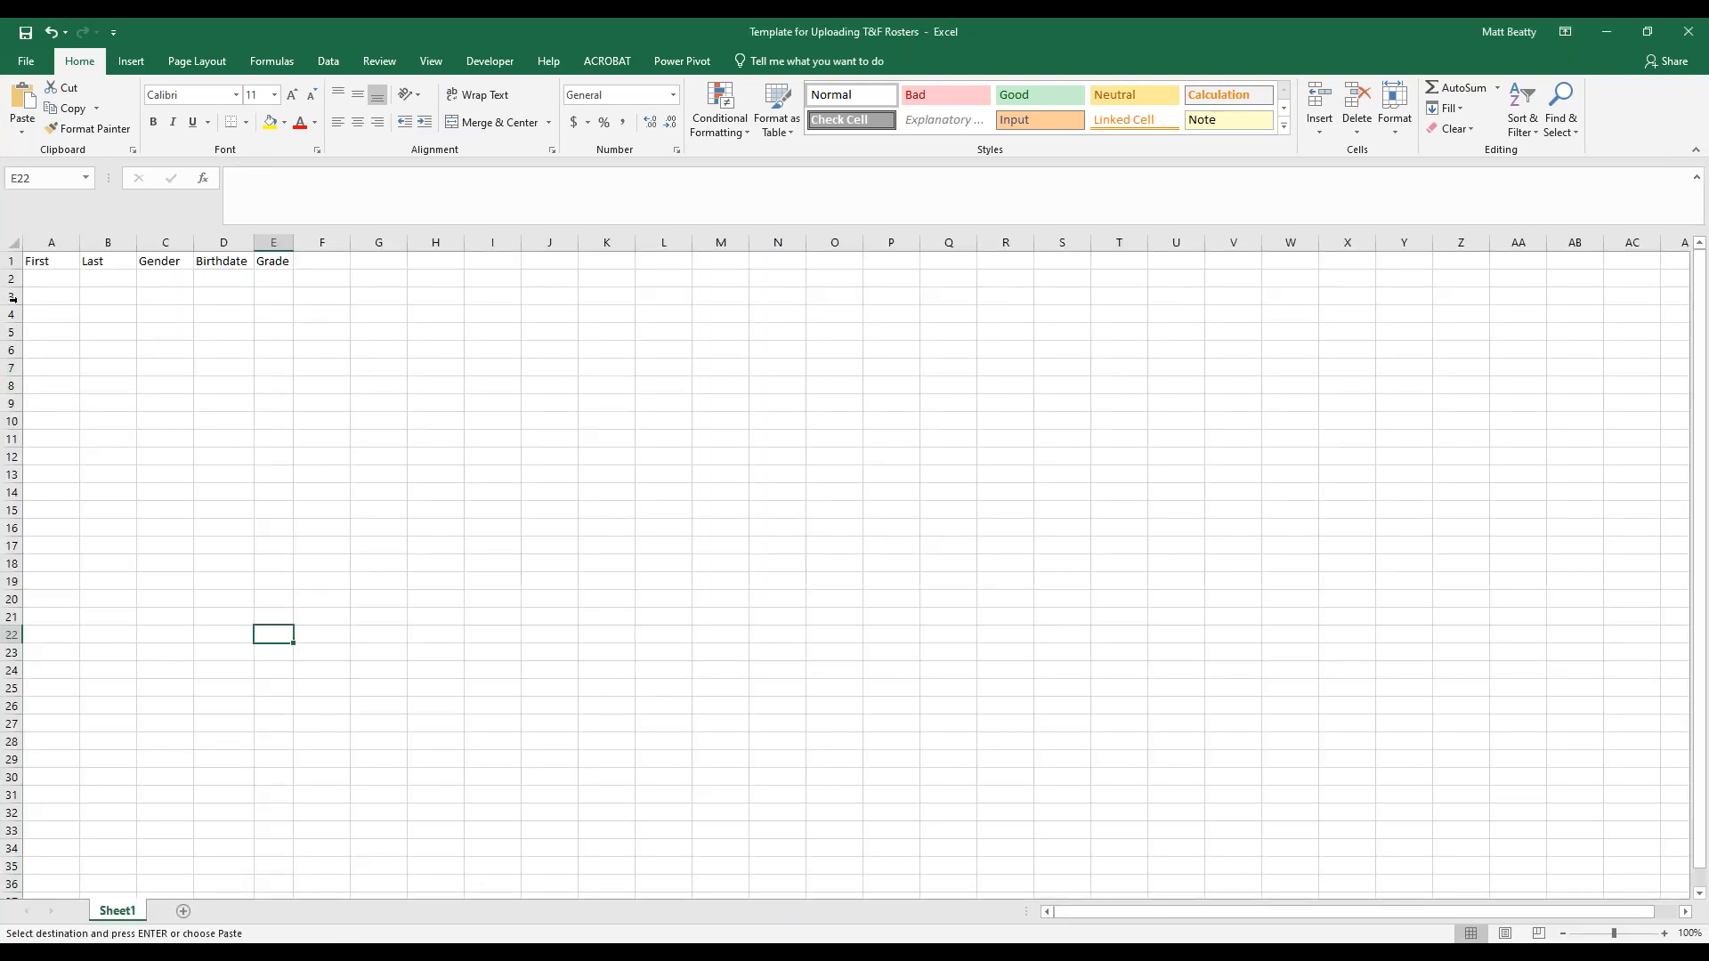
click(51, 278)
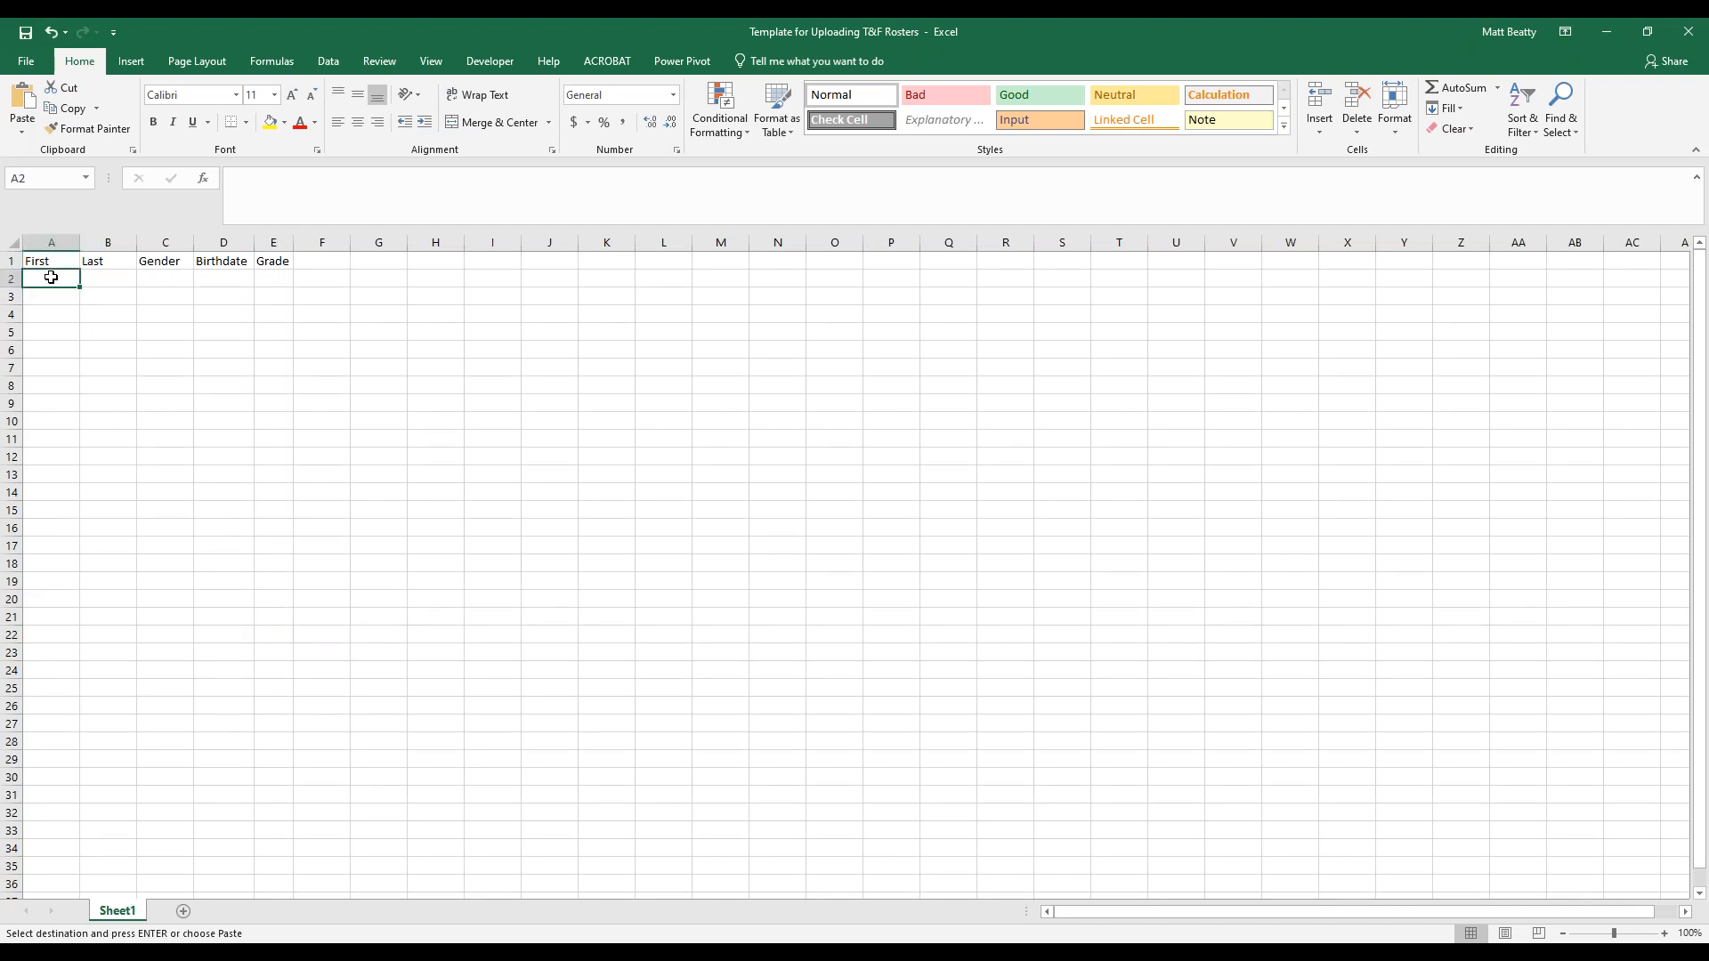
key(ctrl+v)
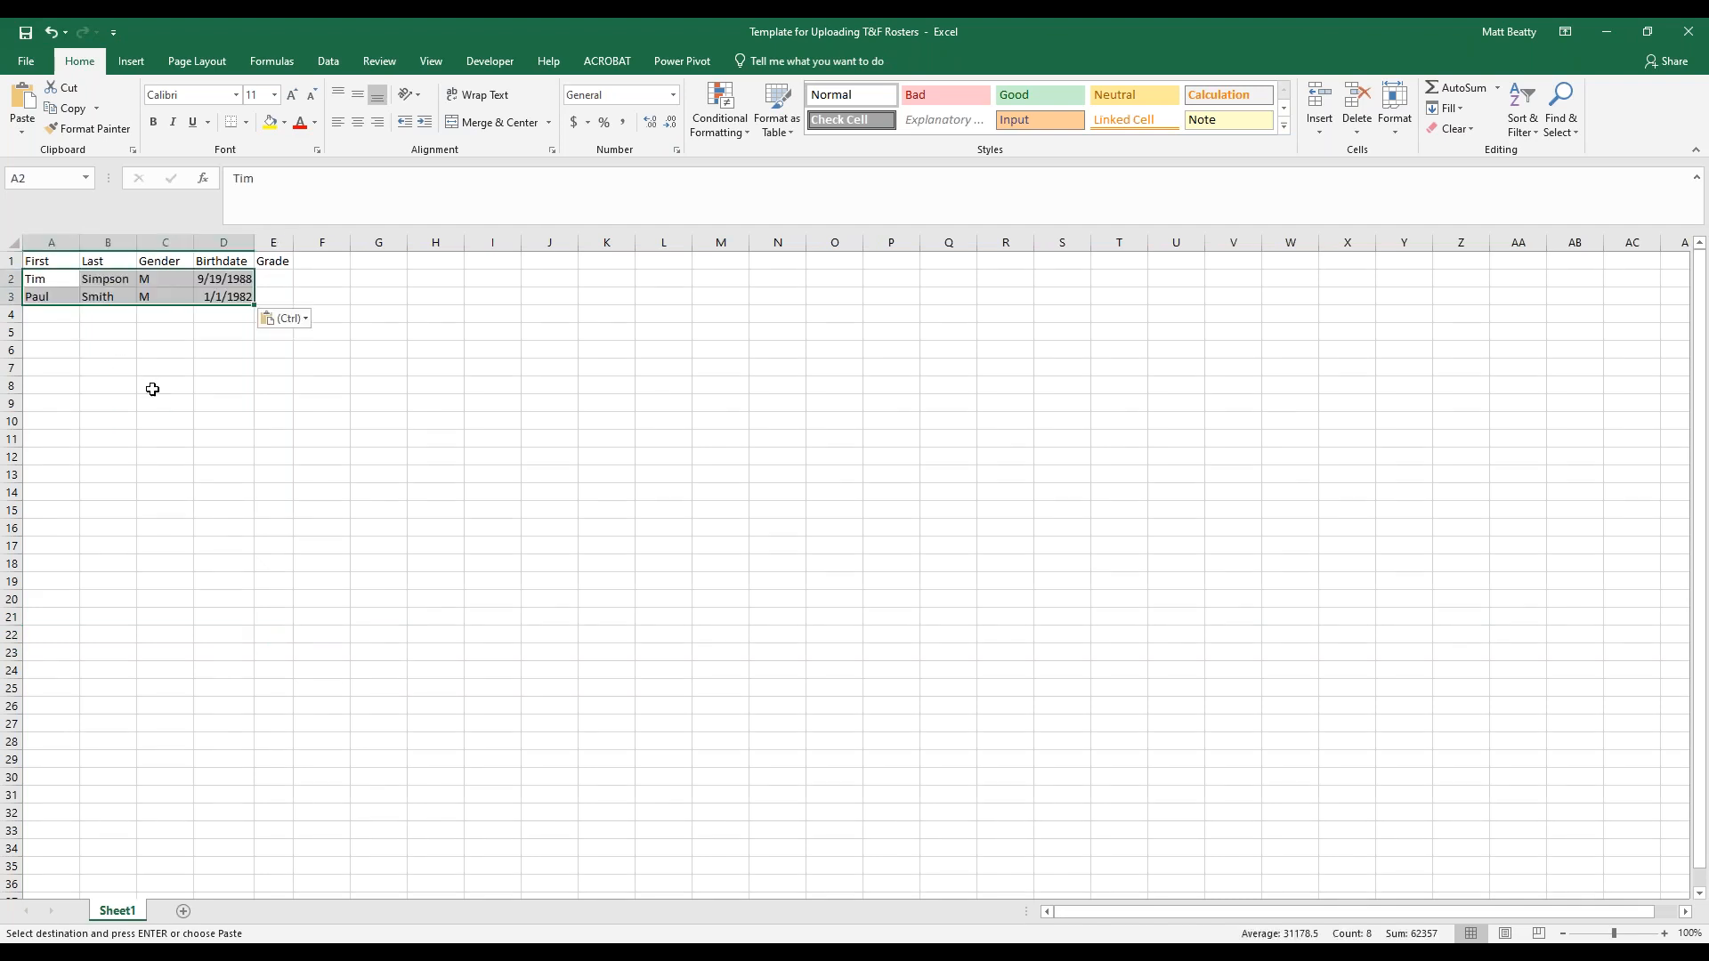
Step: Copy the roster with its headers, cells A1:E3, and paste it into the Paste Athlete Roster box on Athletic.net's Upload Athletes page in Chrome
click(270, 285)
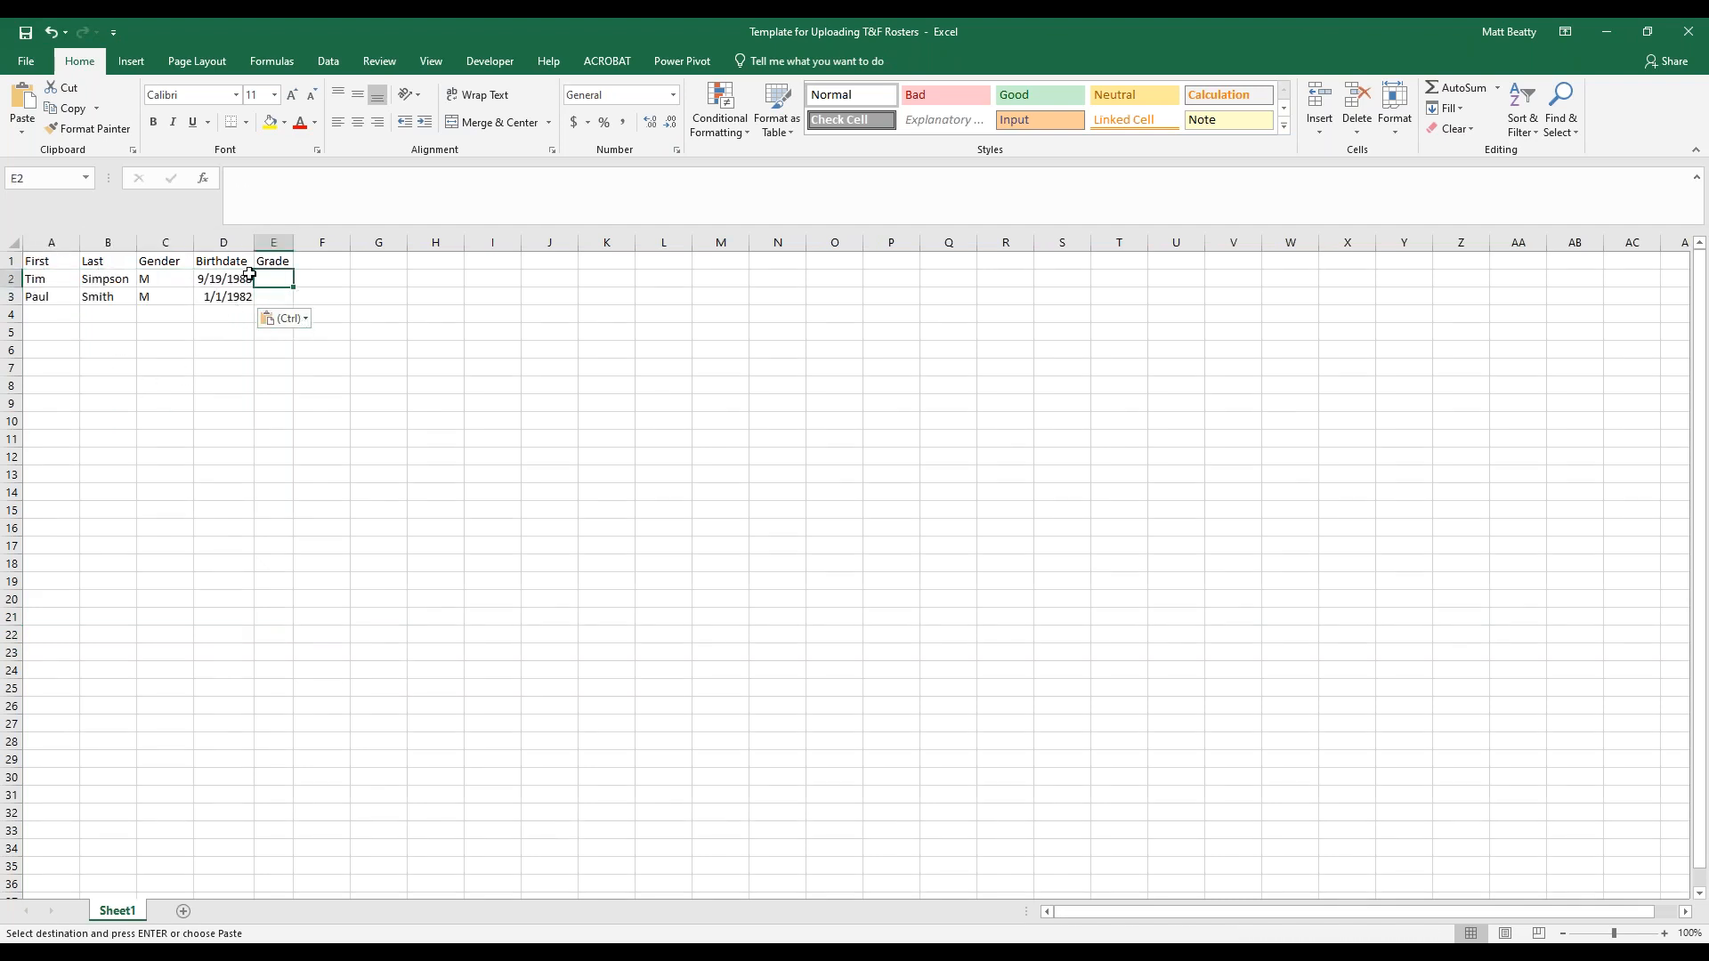
drag(43, 261, 281, 296)
key(ctrl+c)
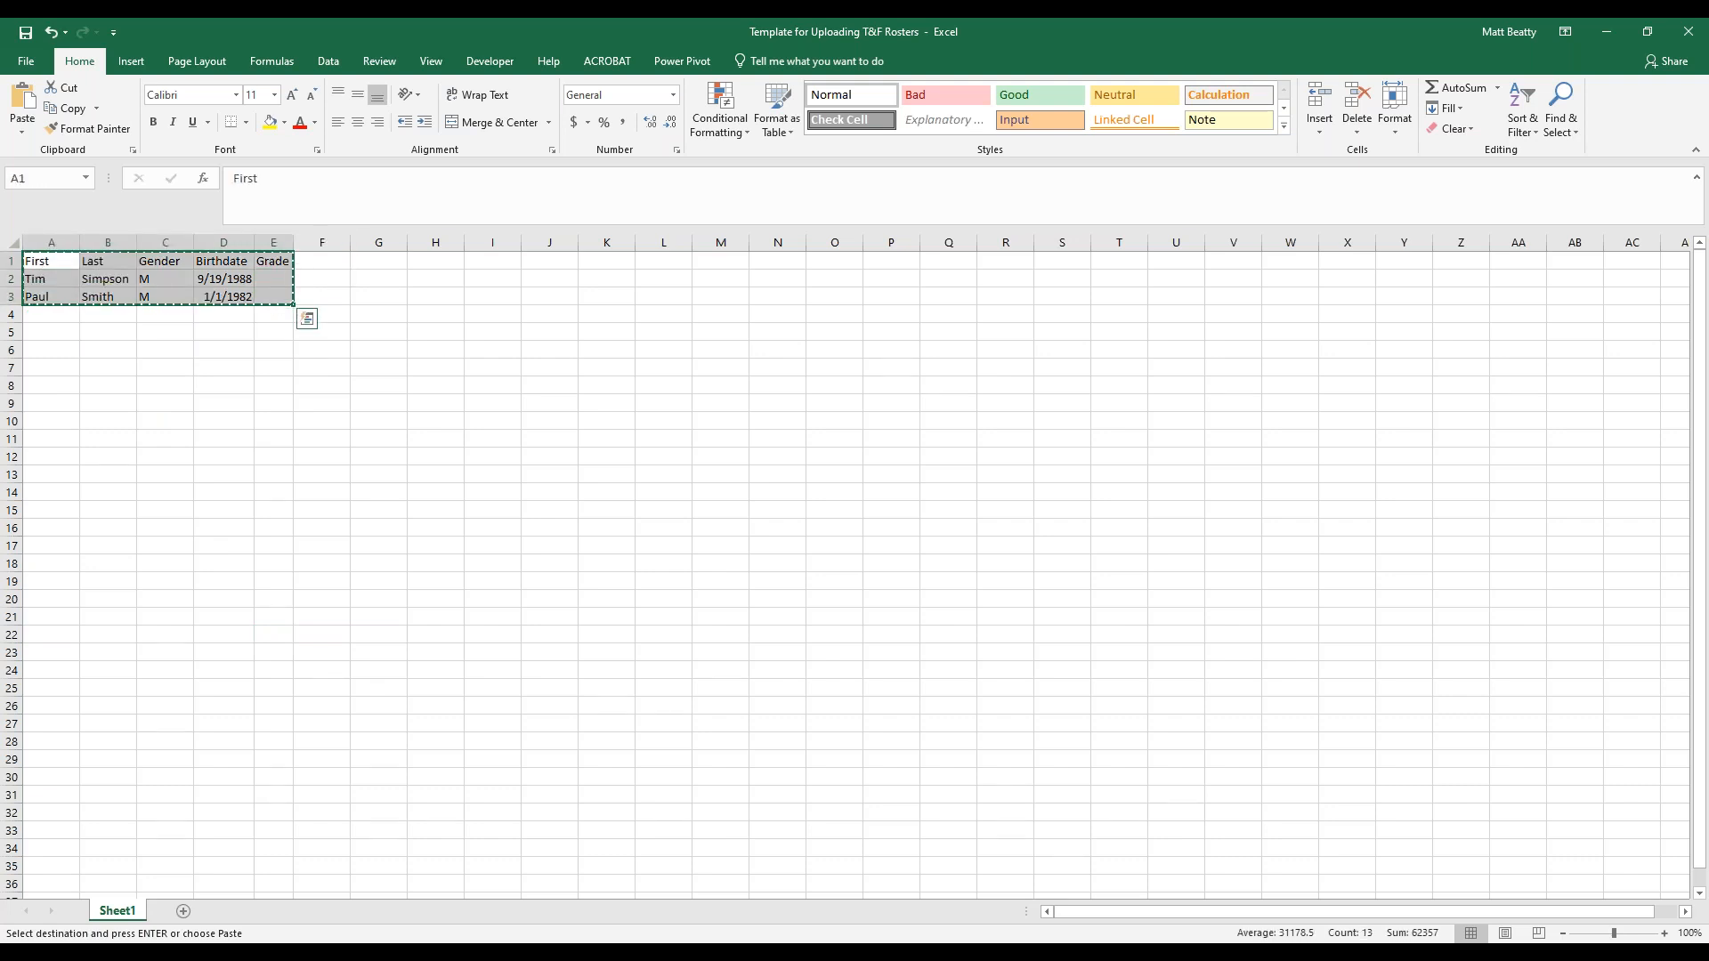
click(465, 952)
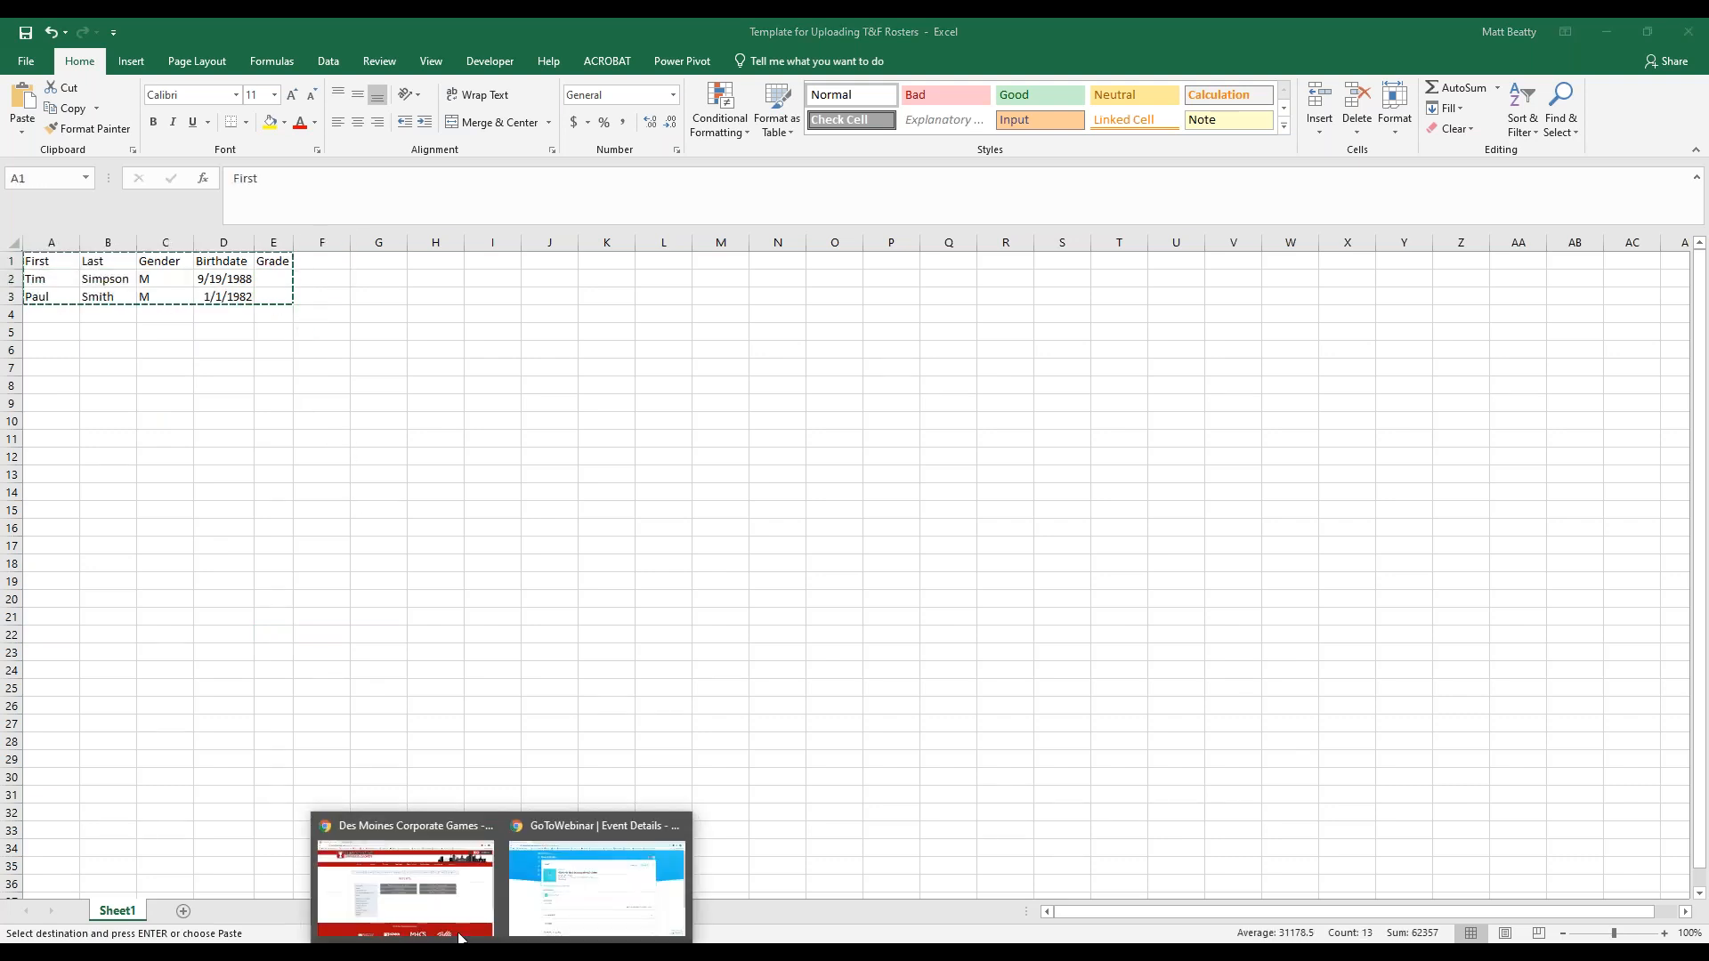
click(446, 917)
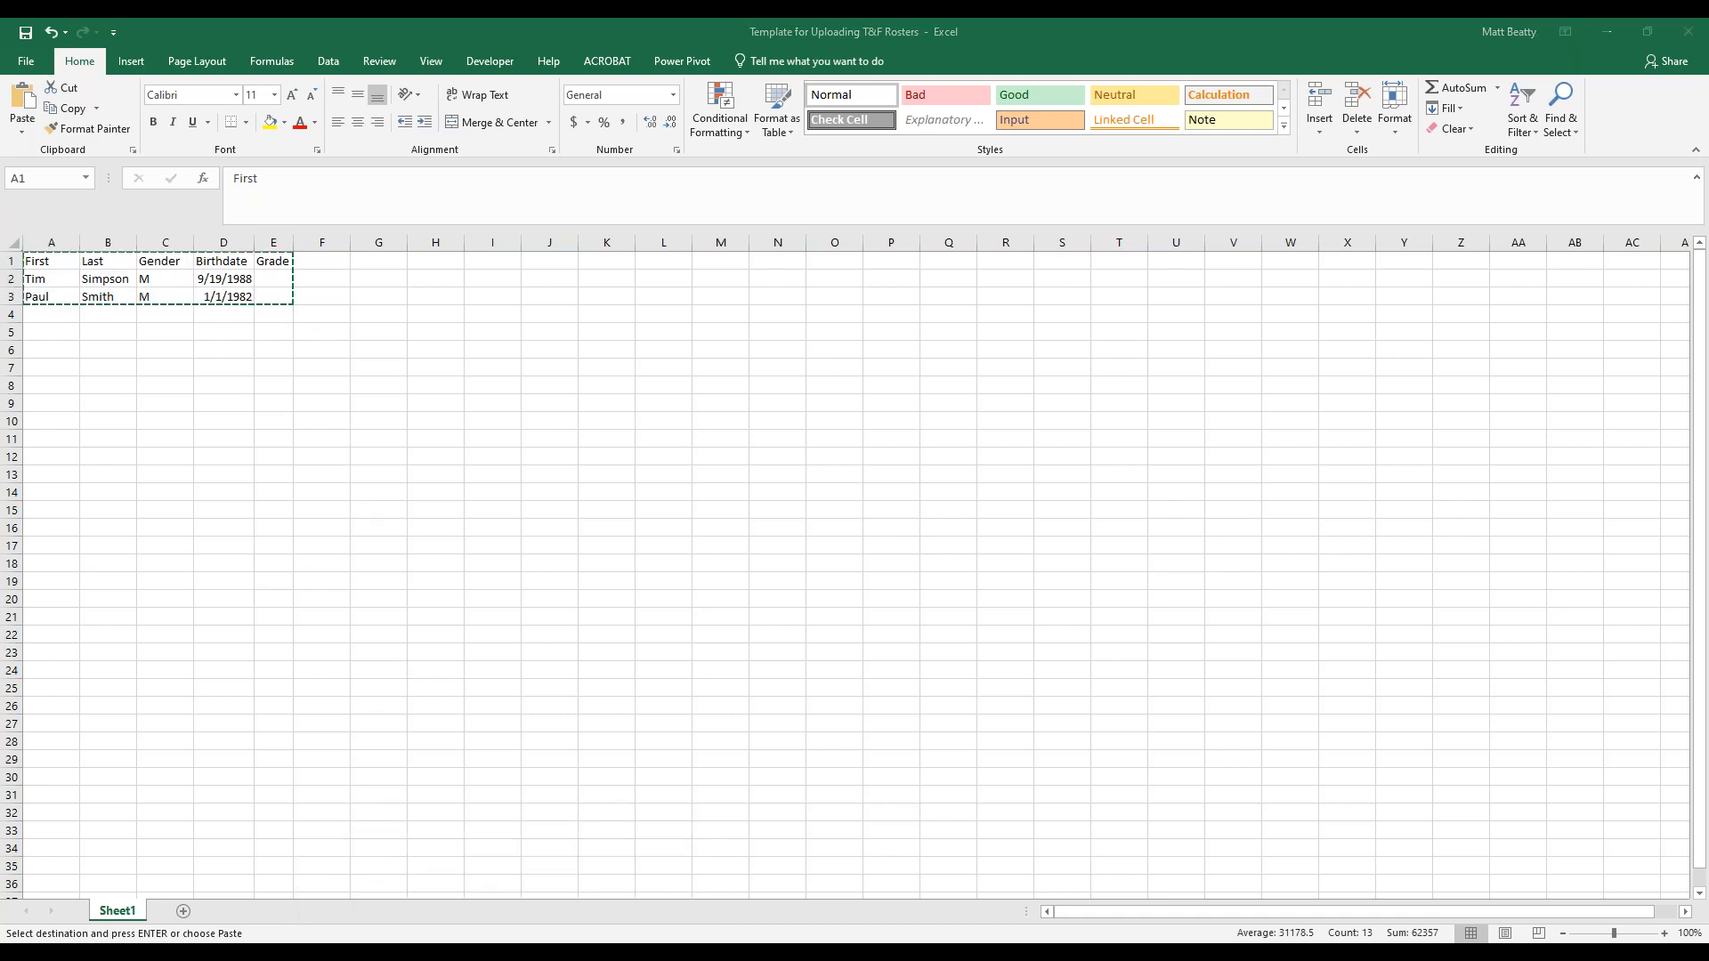
click(407, 908)
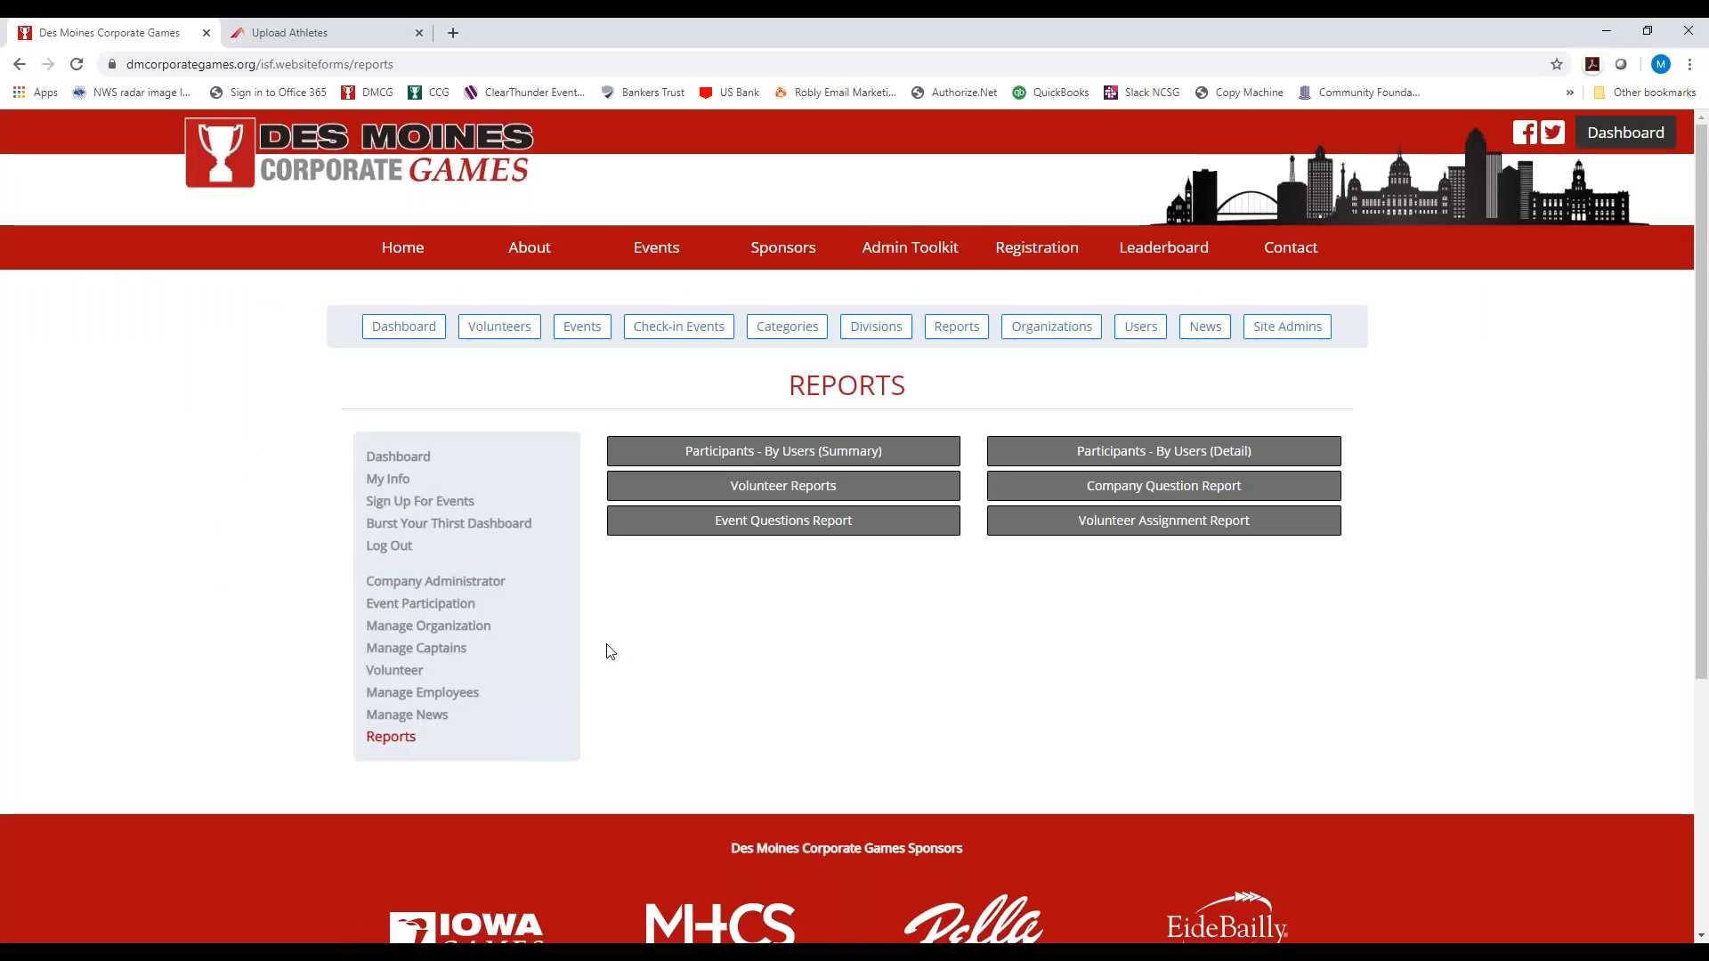
click(294, 33)
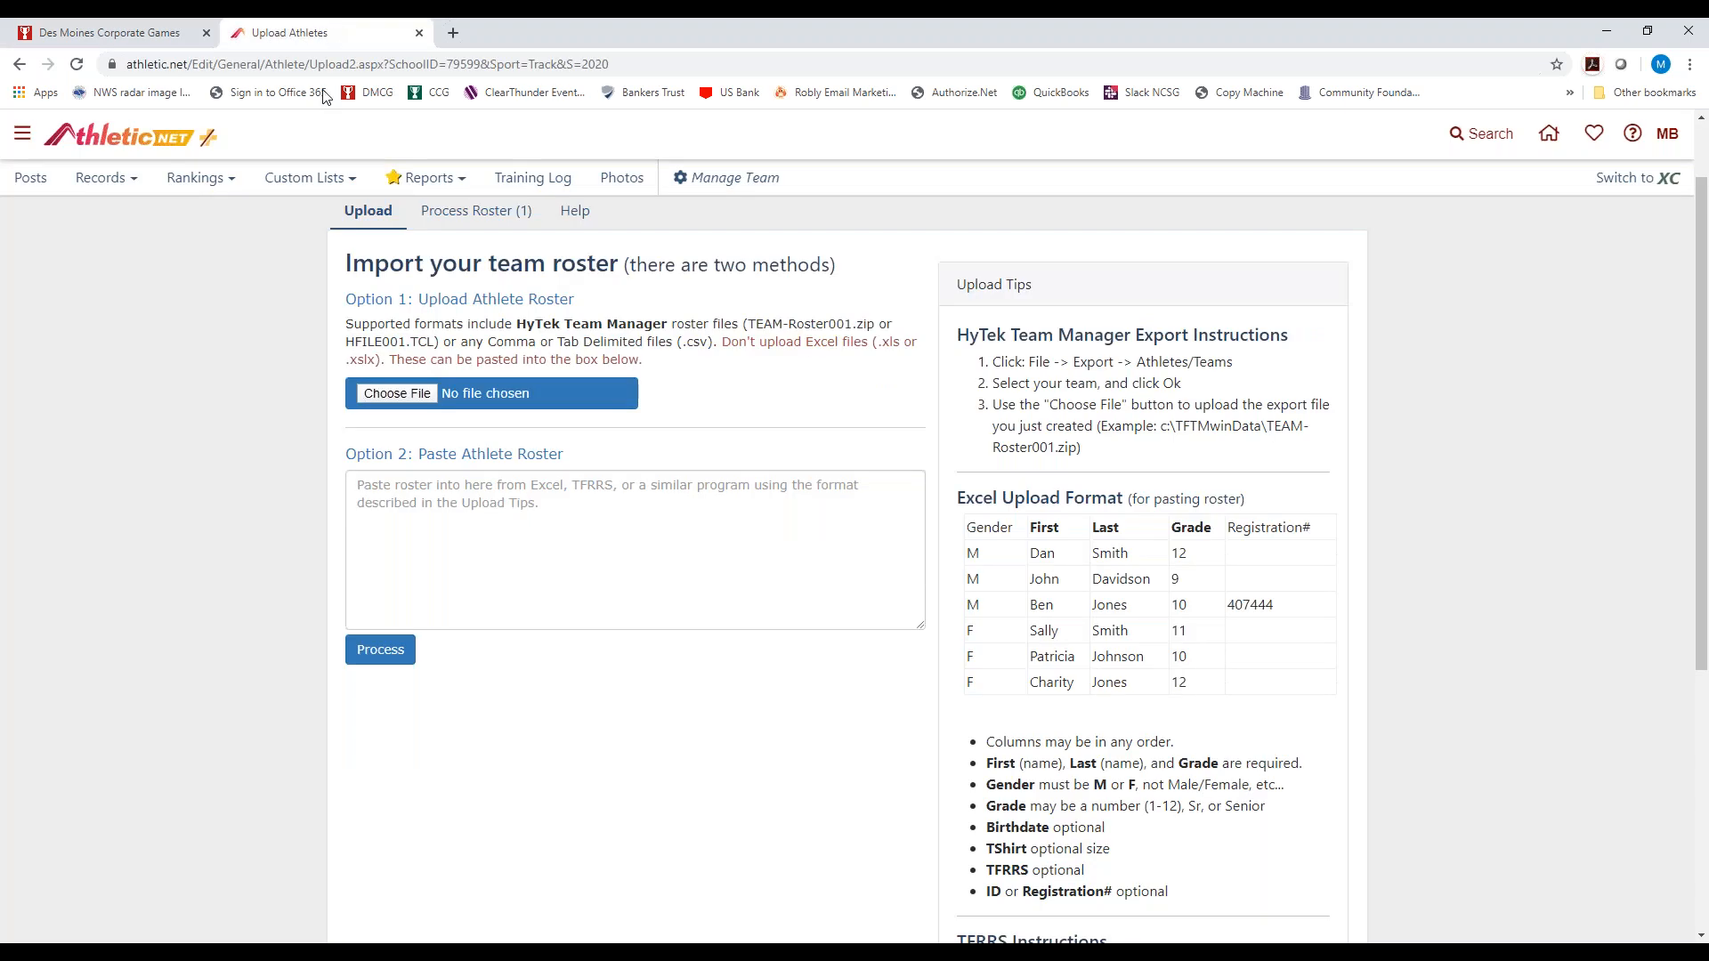
click(433, 491)
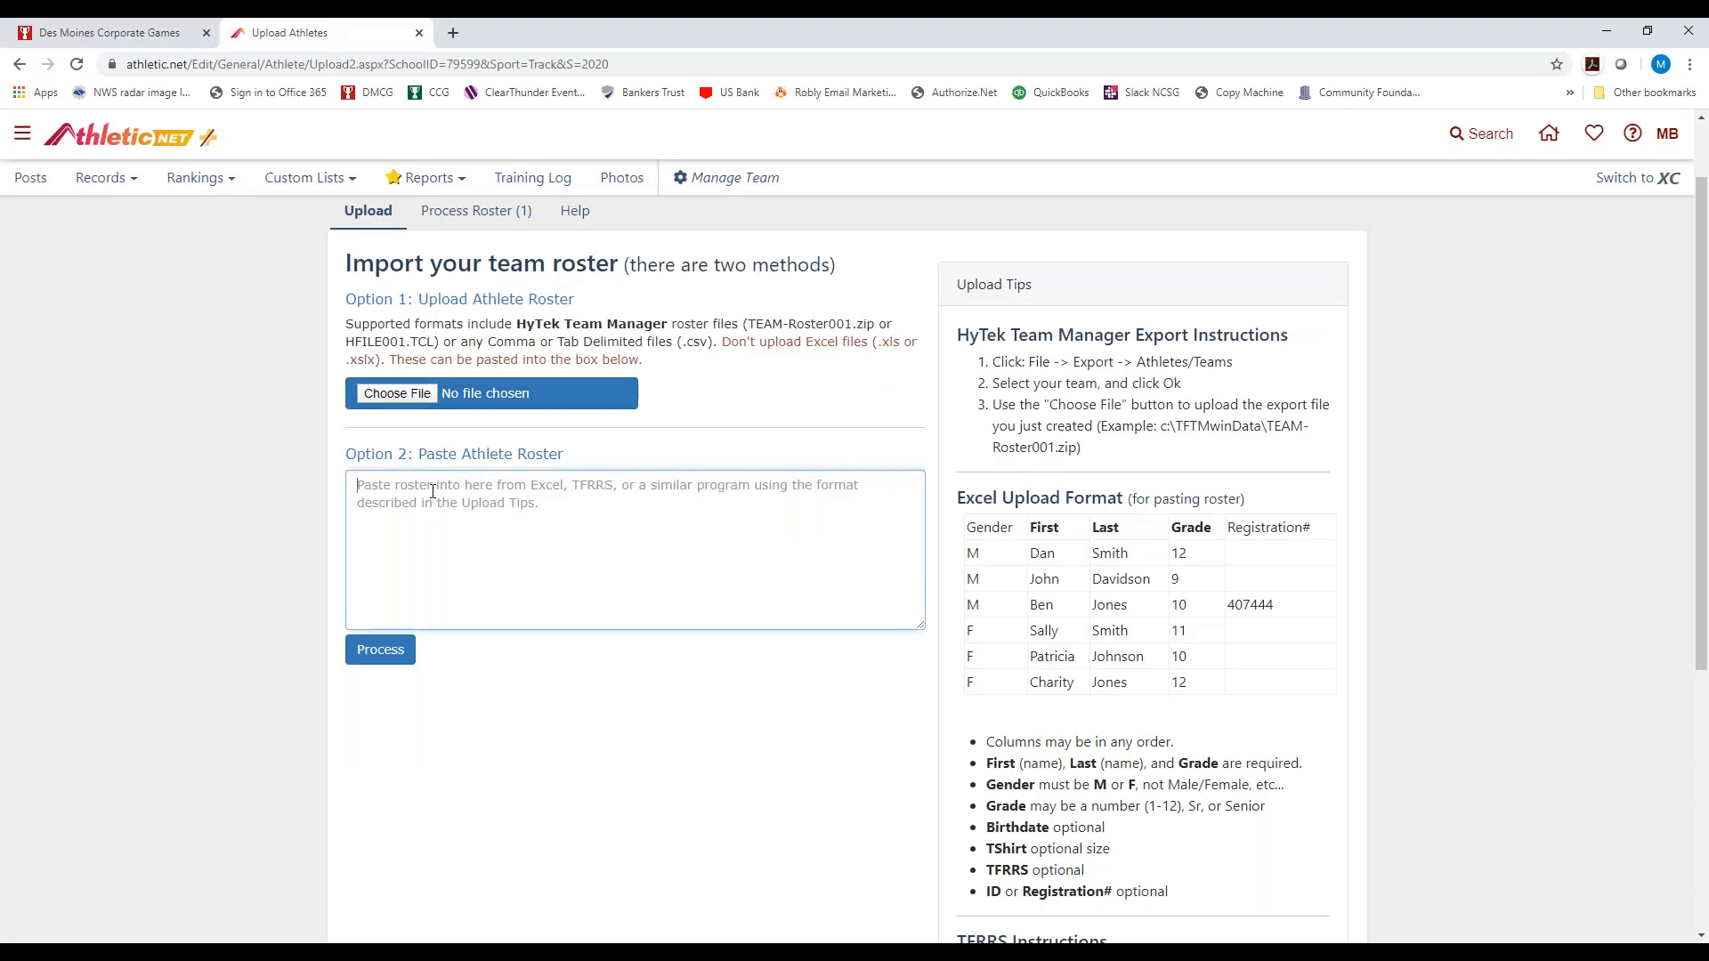
key(ctrl+v)
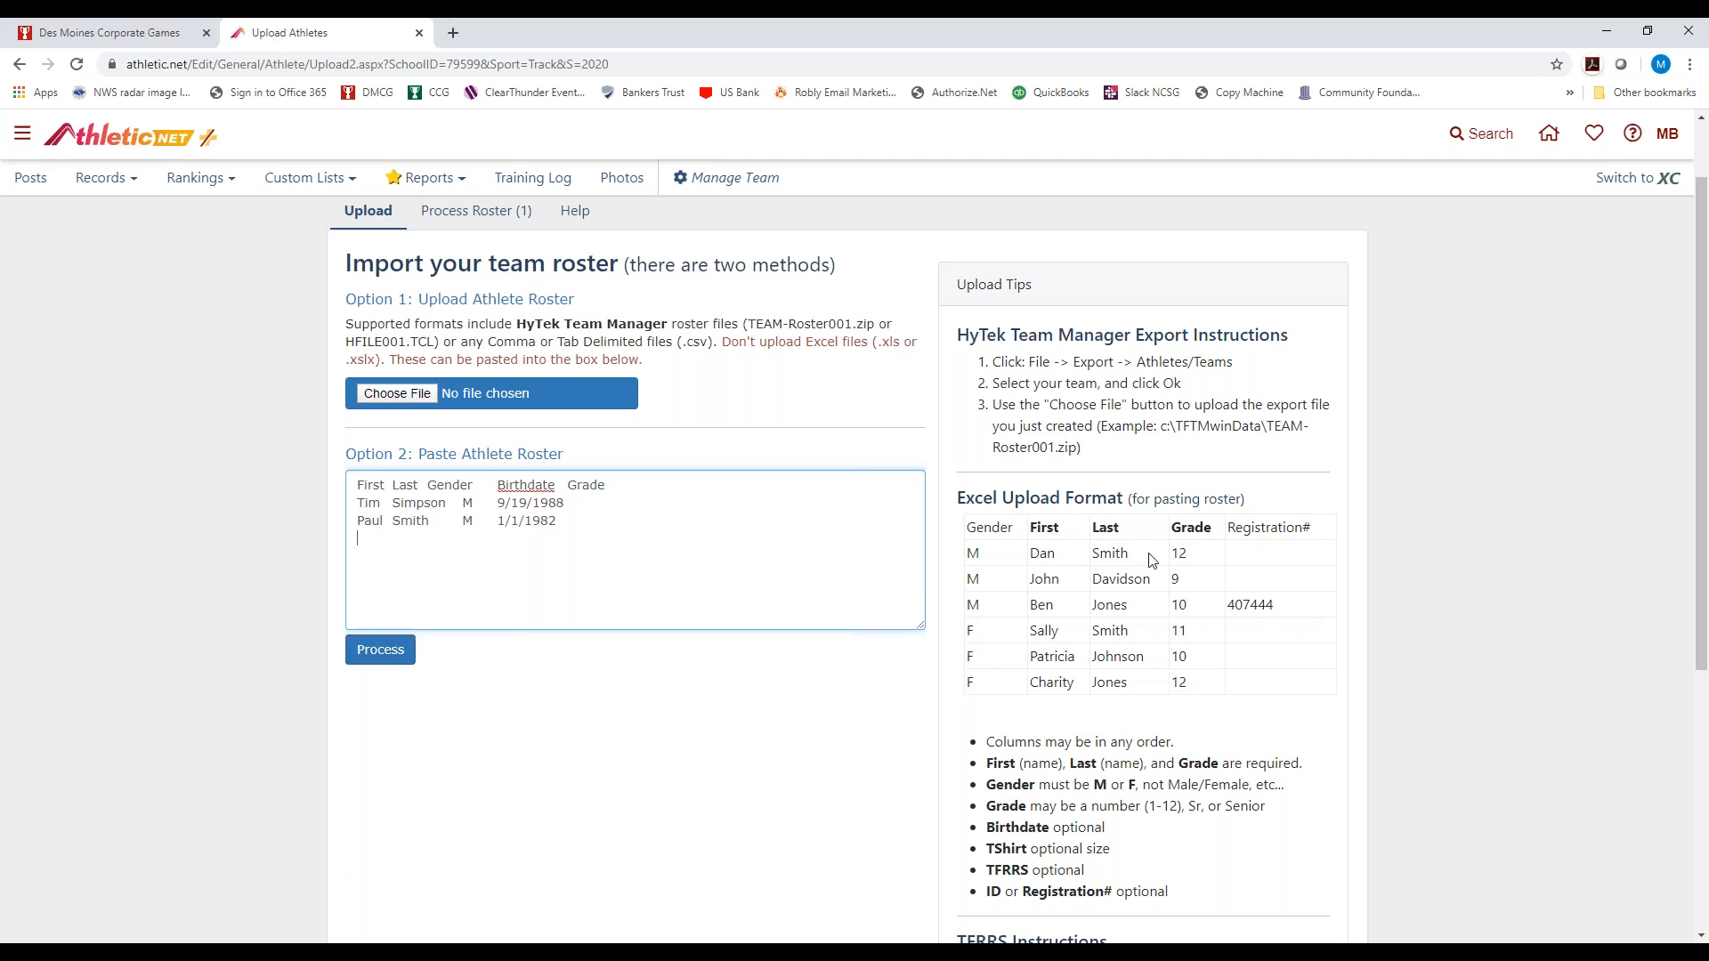
Step: Process the pasted roster and publish it to the team
click(393, 655)
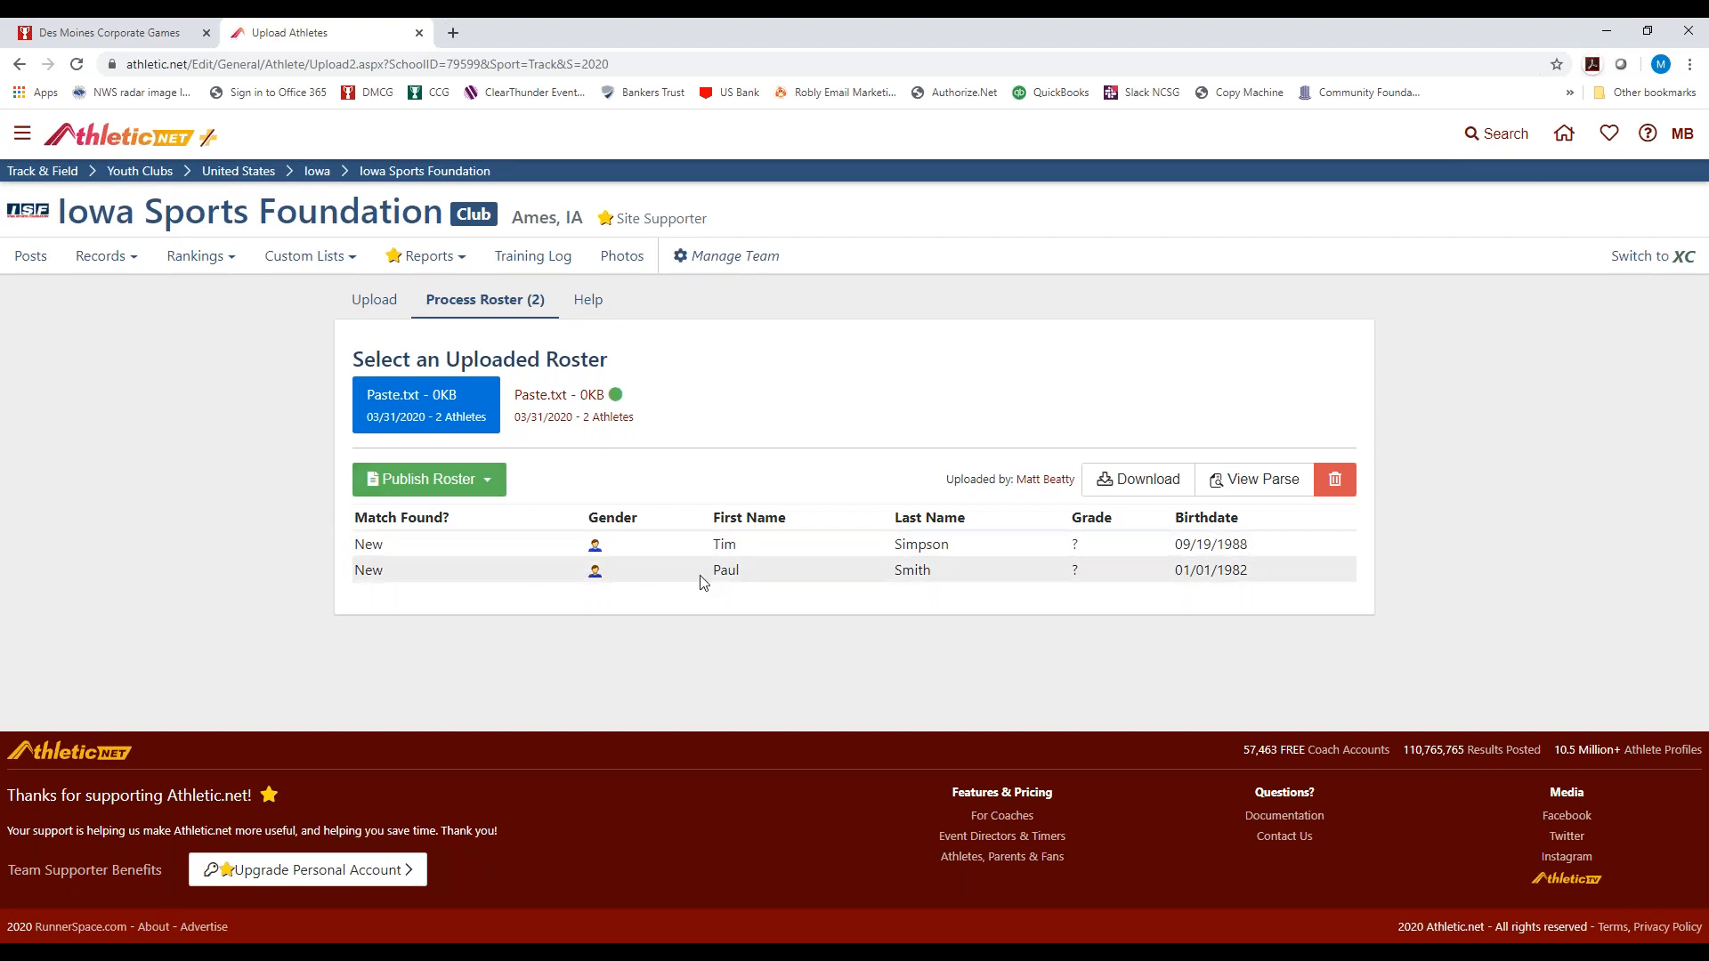
click(419, 481)
click(427, 520)
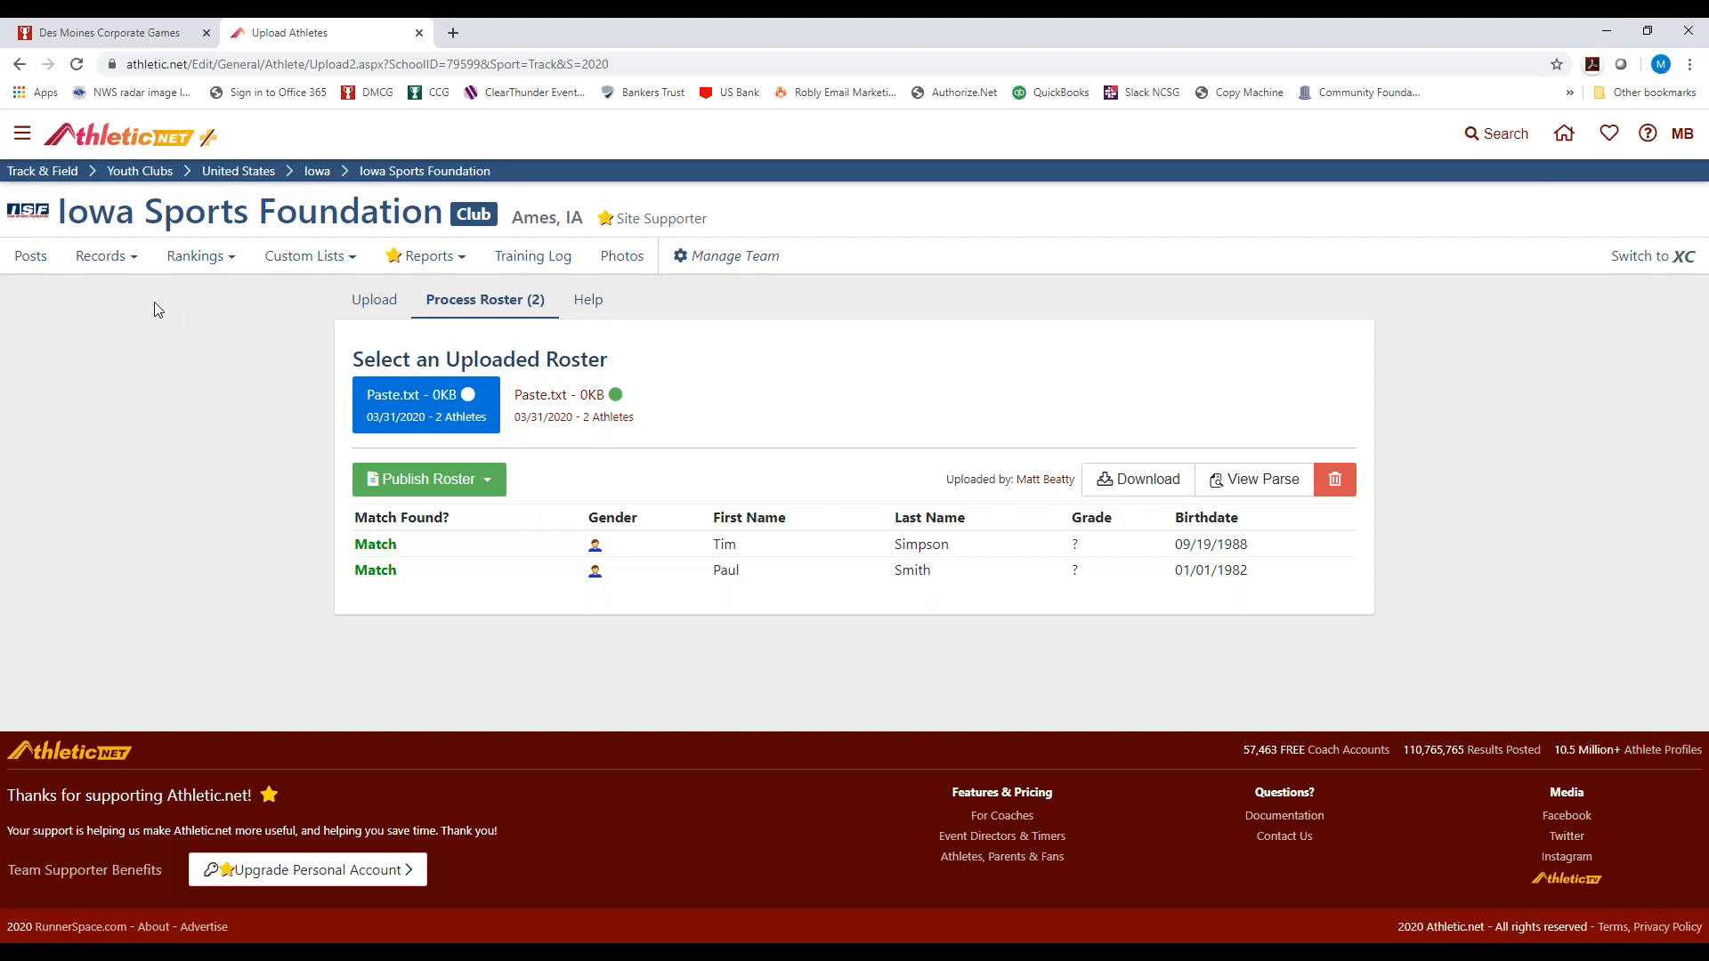
Step: Go to the Iowa Sports Foundation team page and open athlete registration for the DSM Corporate Challenge 2020 Divisions 1, 2, 4 meet
click(107, 223)
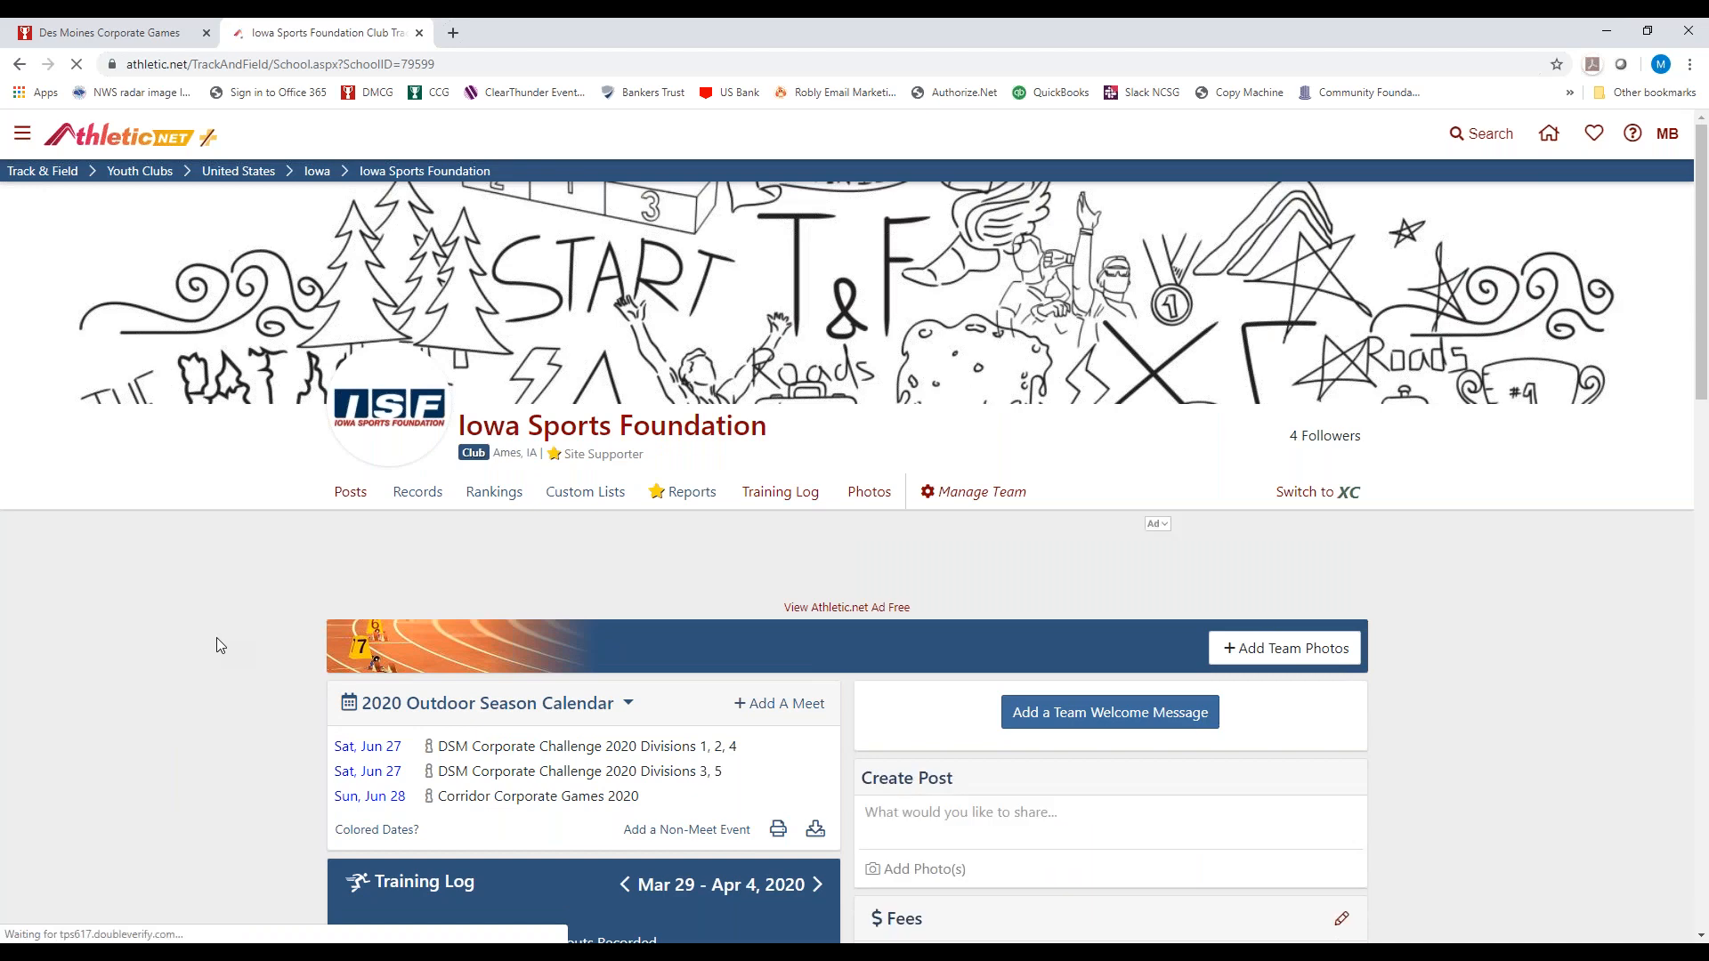
click(485, 749)
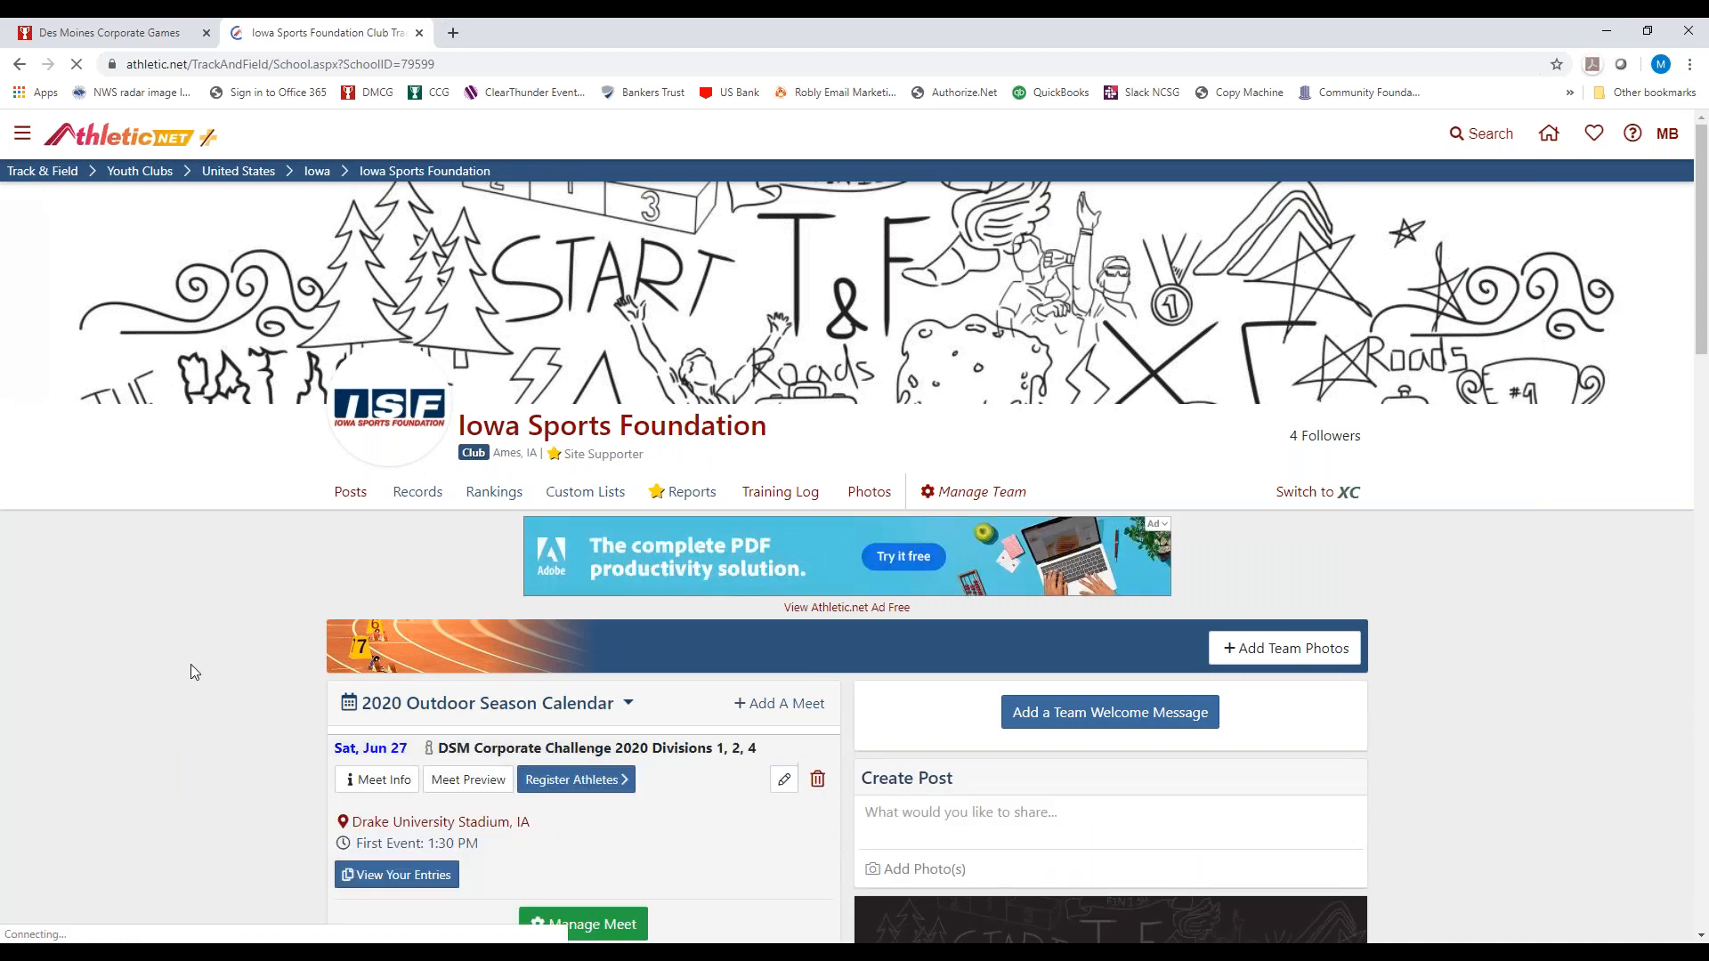
scroll(174, 667, down, 1)
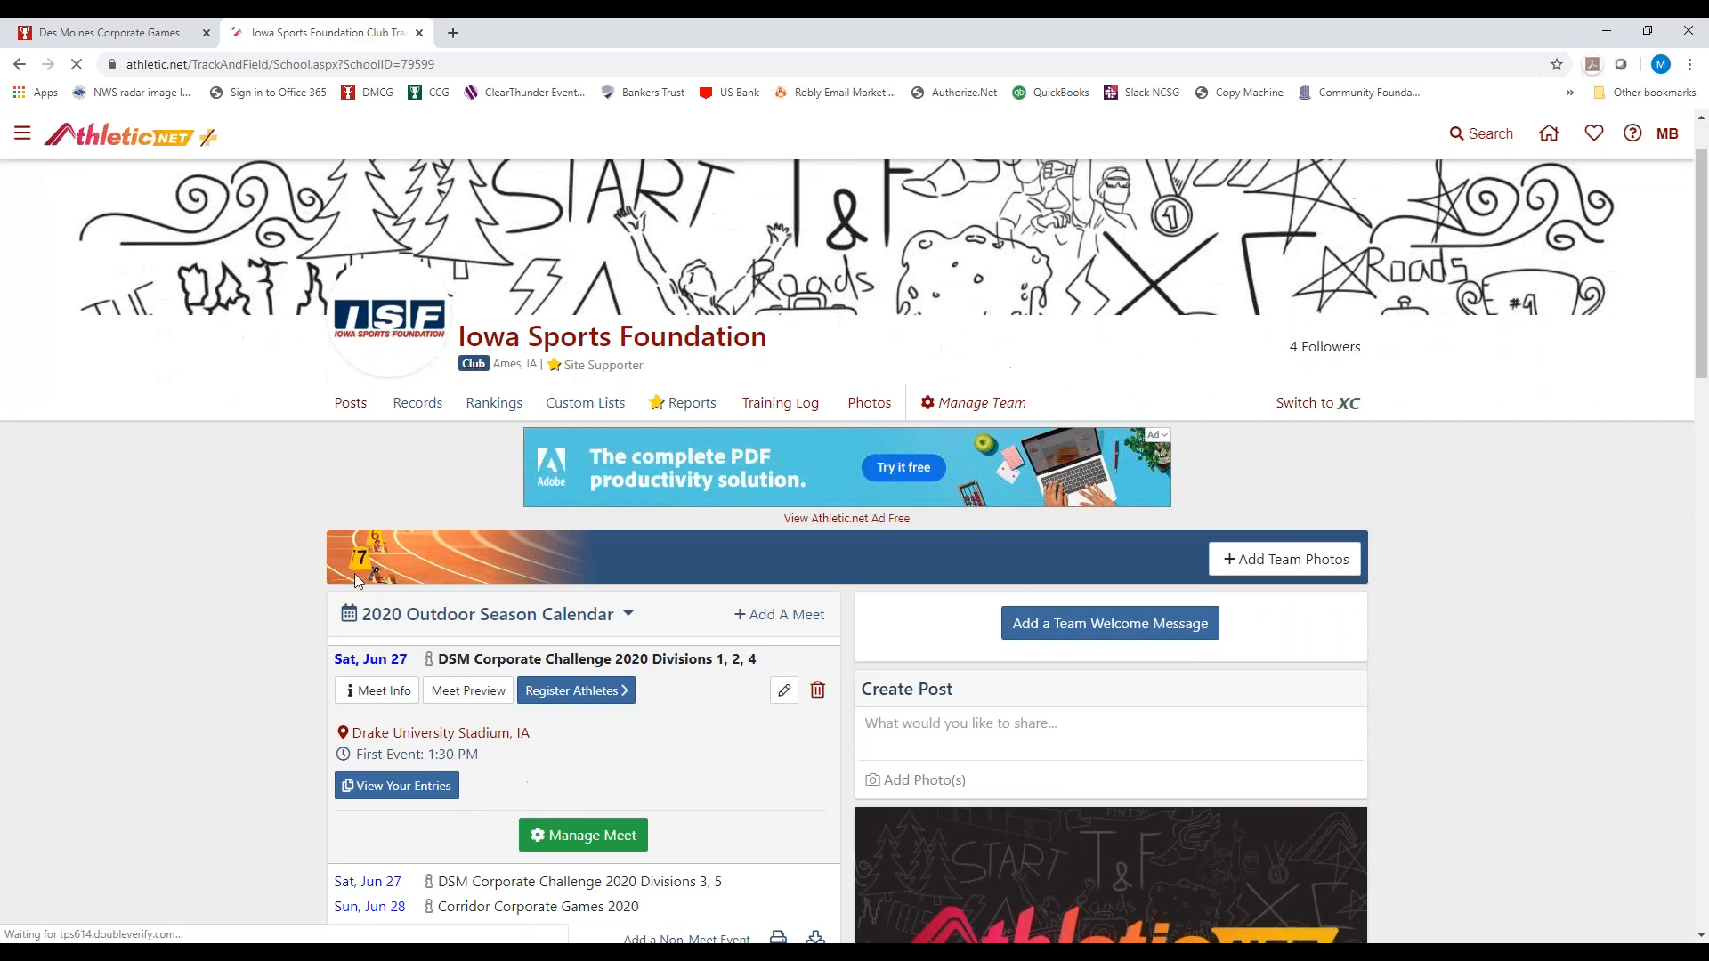
click(589, 692)
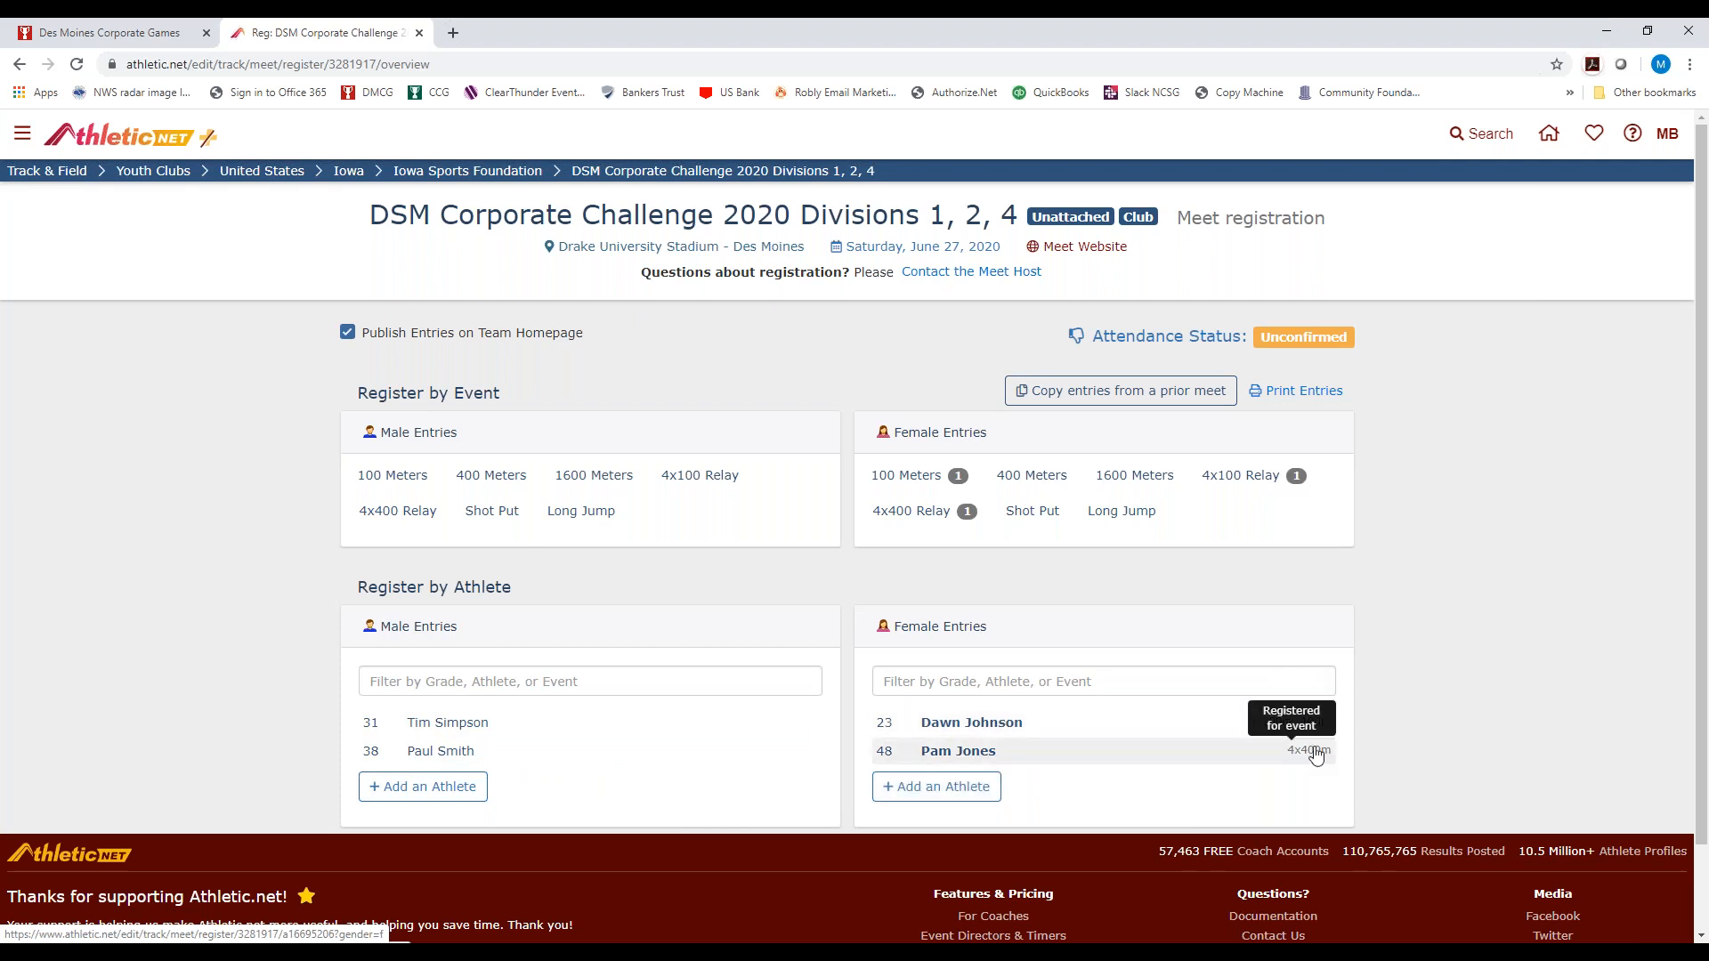
Step: Register the 48-year-old female athlete for the women's 100 Meters in the 40-49 Age Division, then return to the registration overview
click(890, 474)
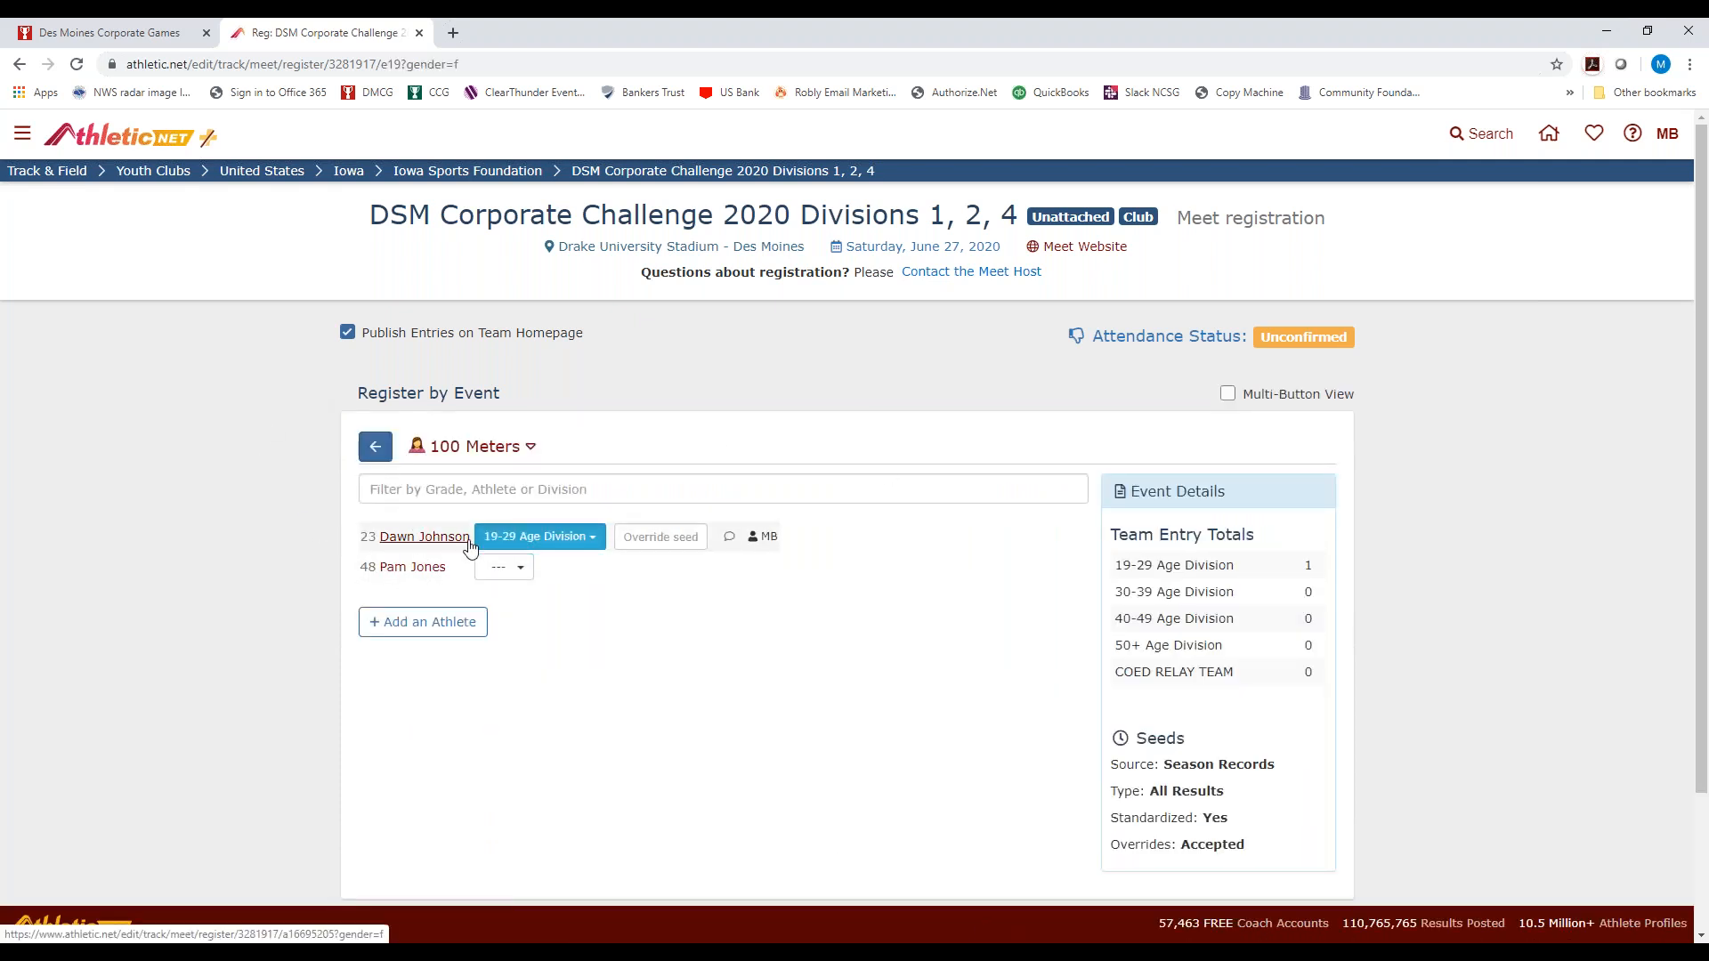
click(504, 570)
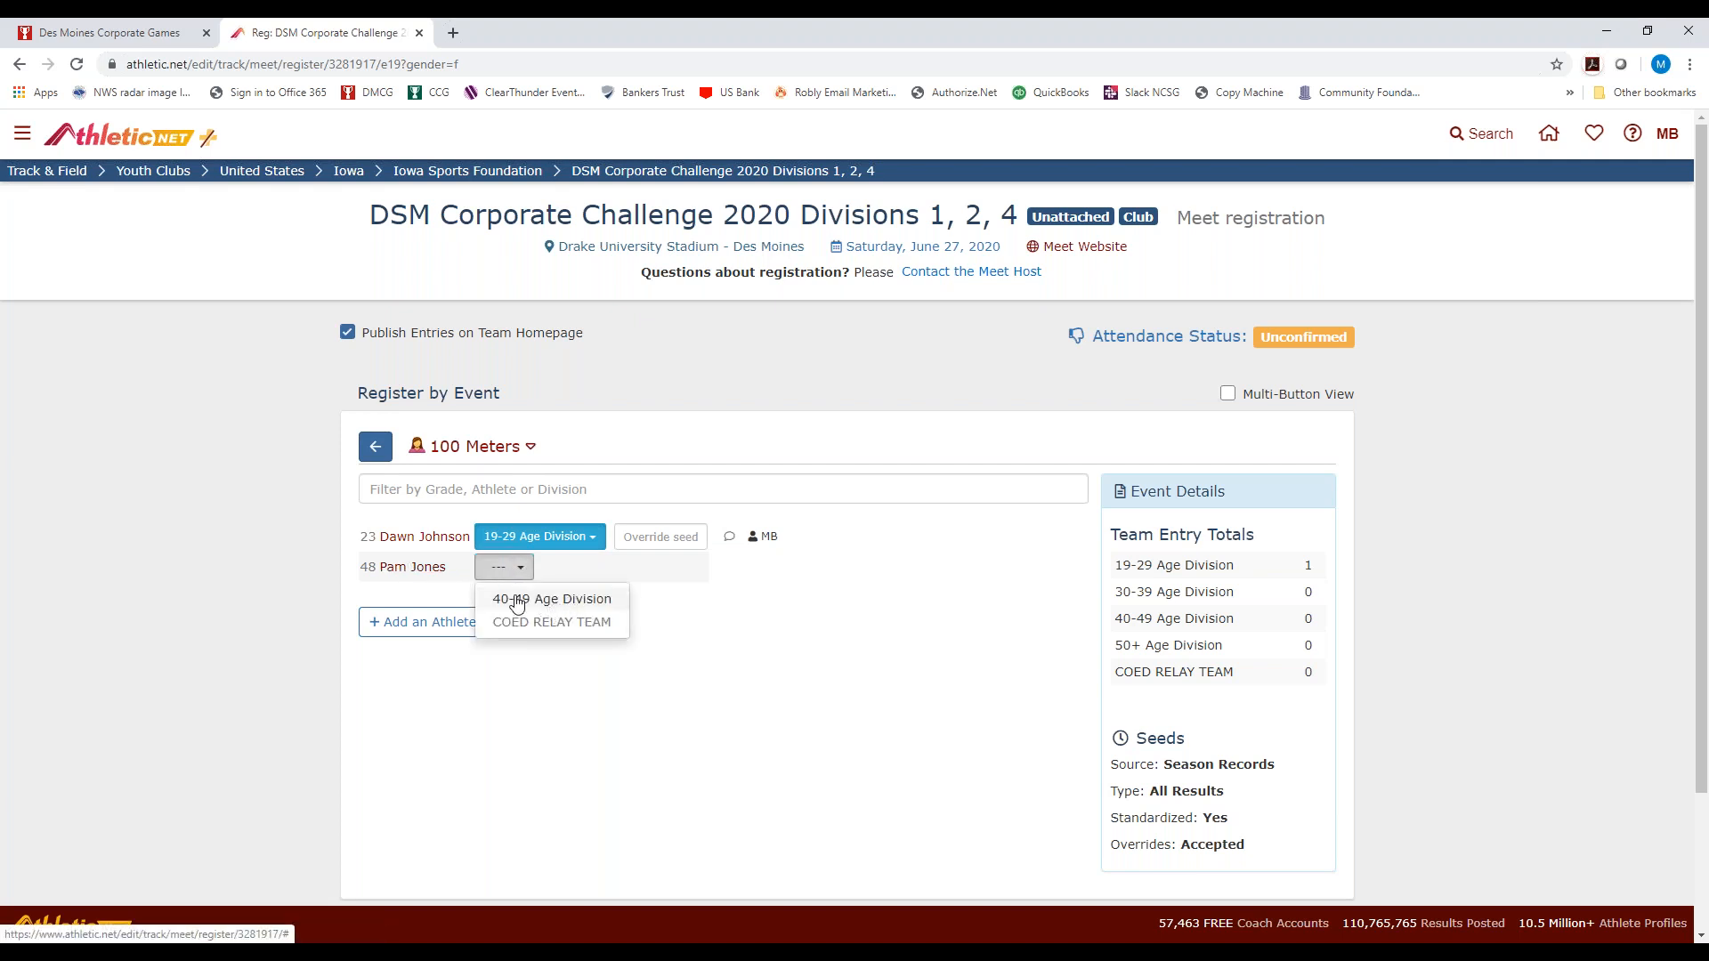
click(508, 601)
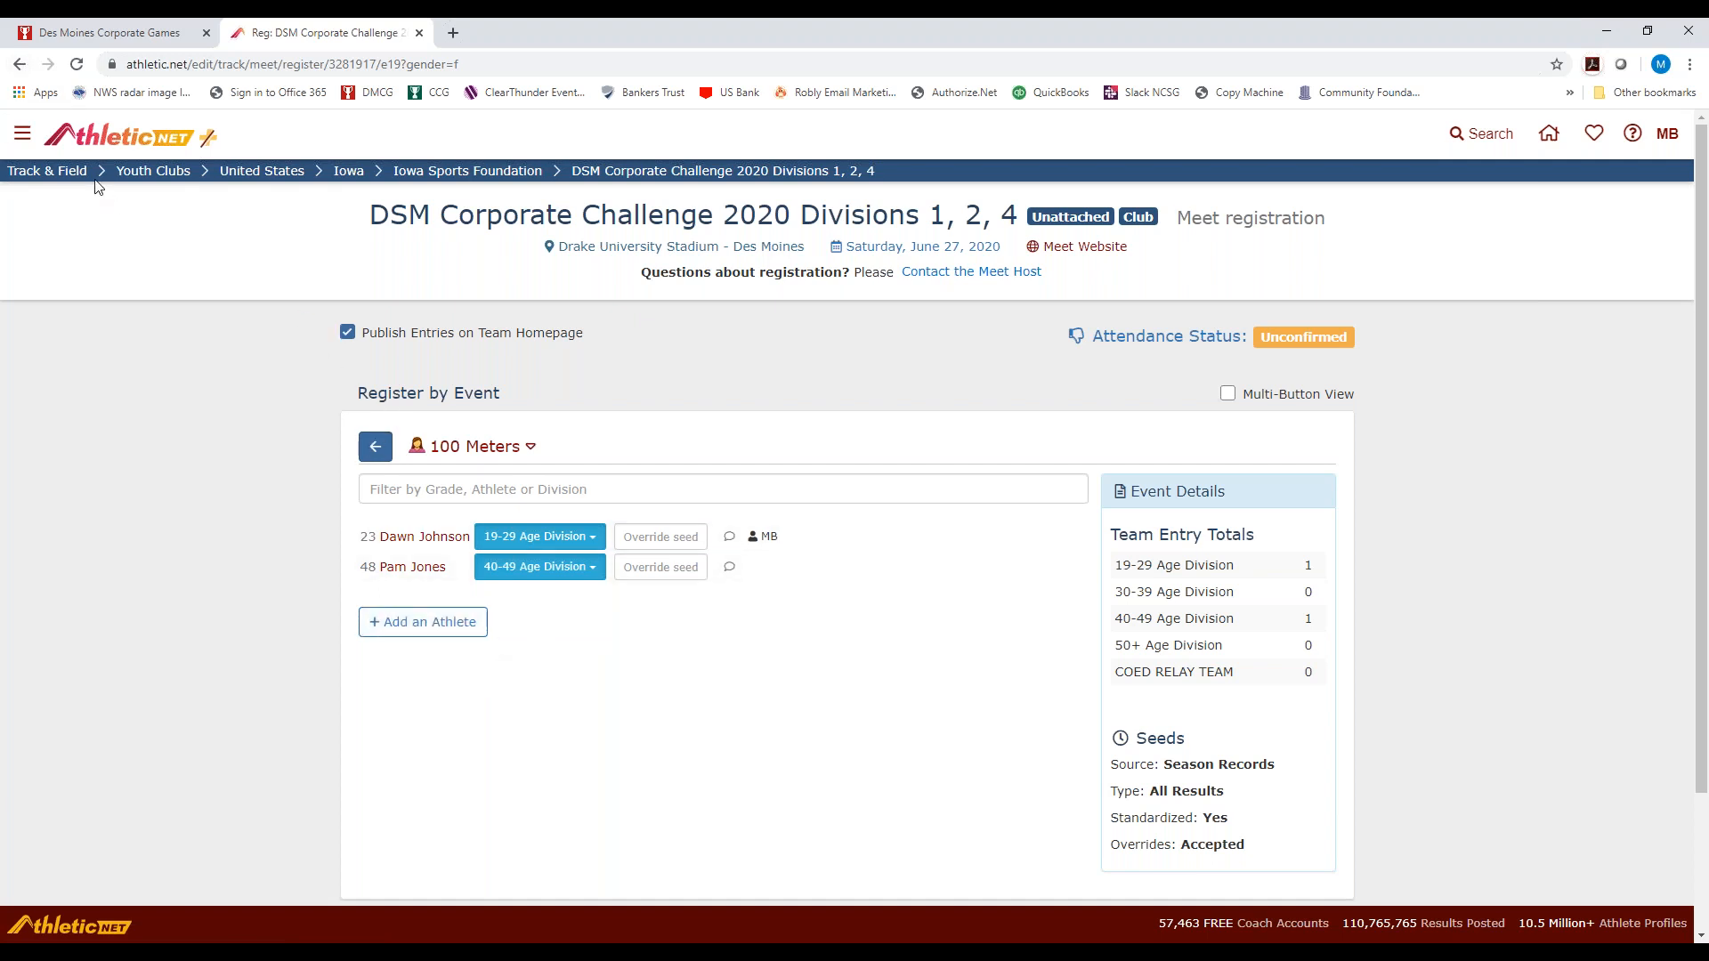
click(20, 64)
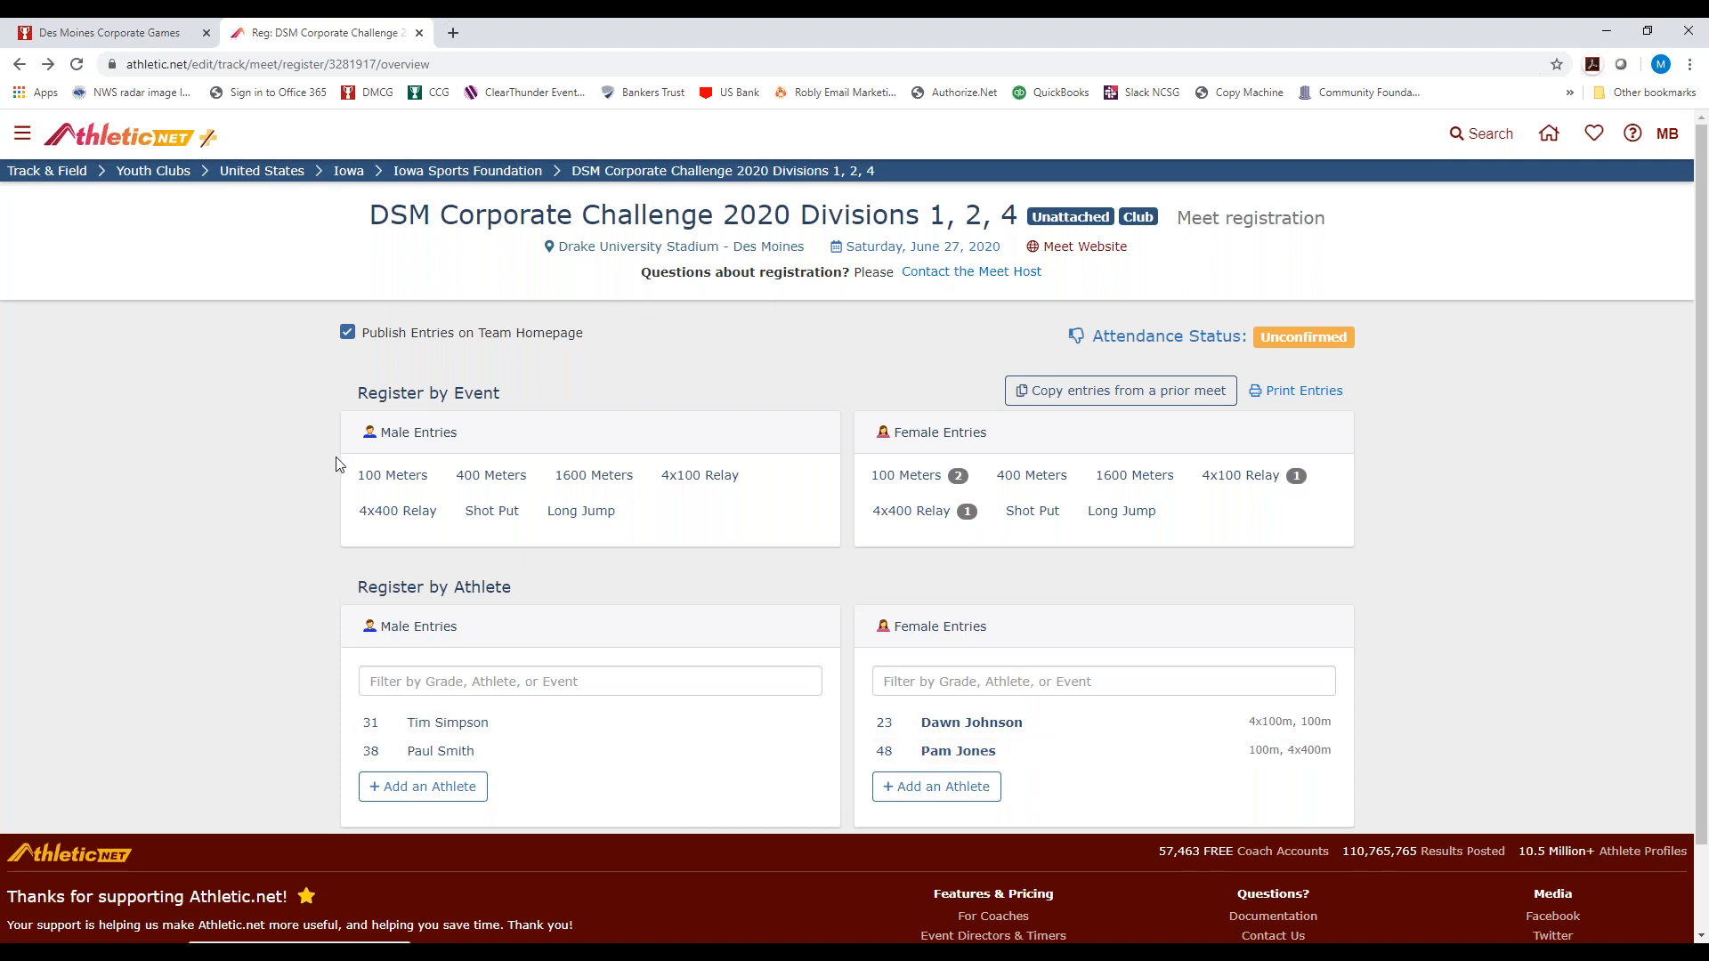
Step: Register the 23-year-old female athlete for the women's 400 Meters in the 19-29 Age Division and look at the Add Athlete form without adding anyone
click(1032, 480)
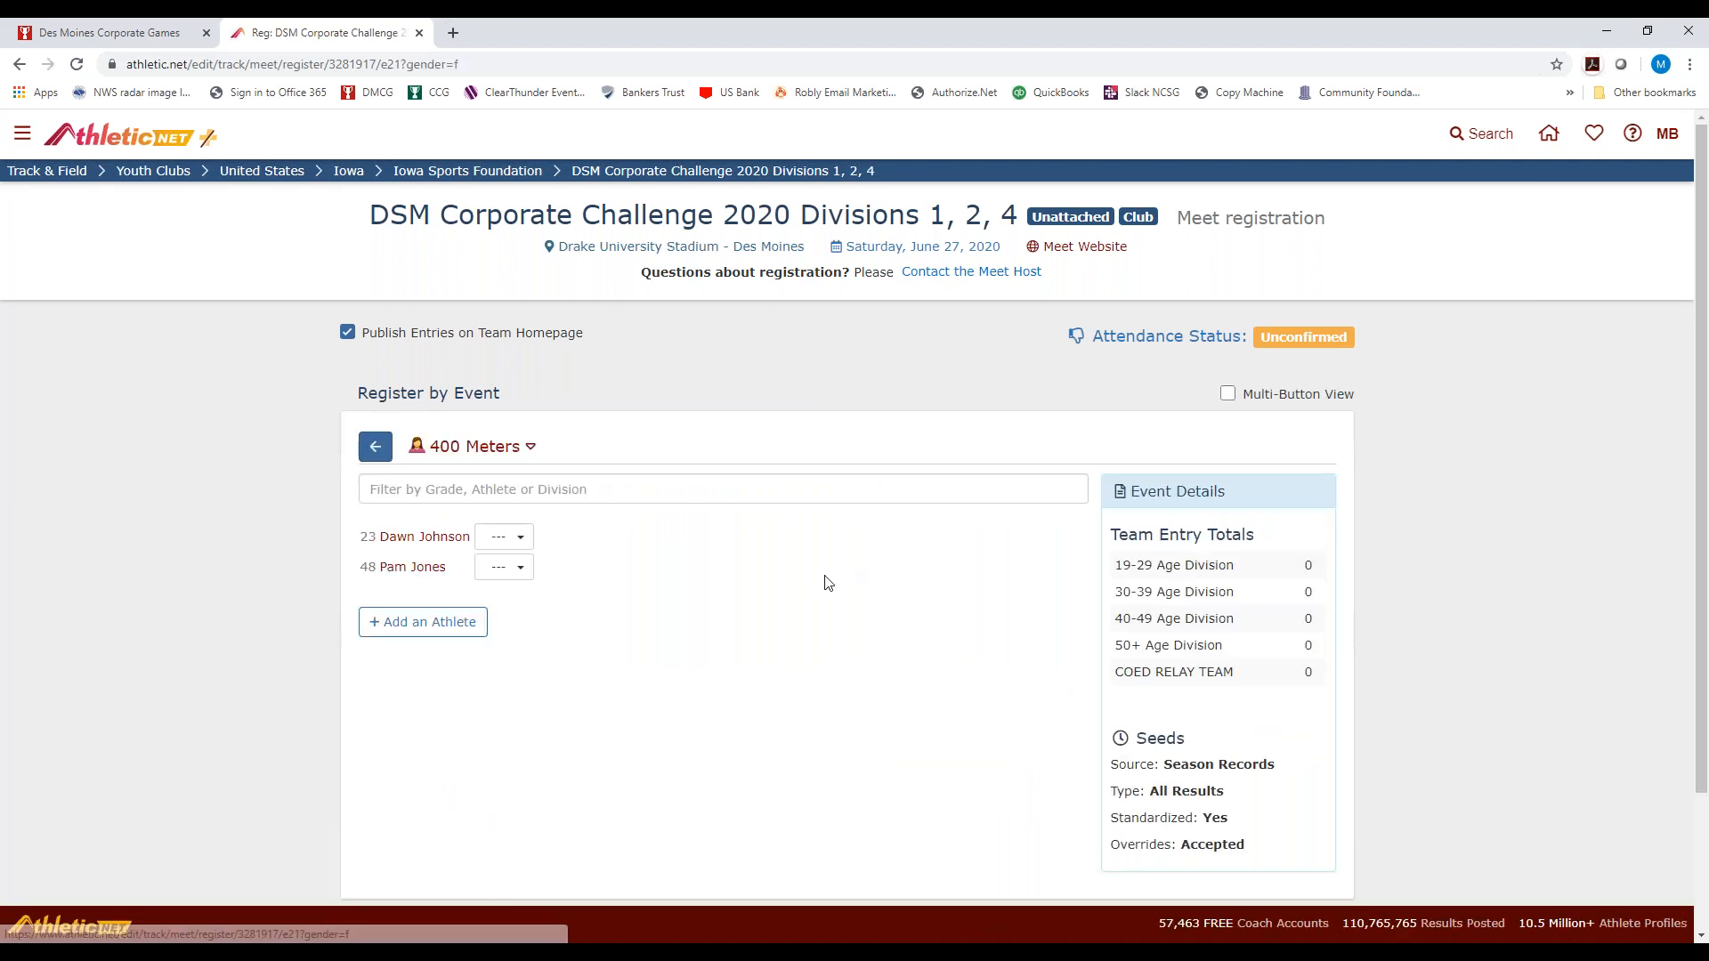
click(519, 539)
click(521, 572)
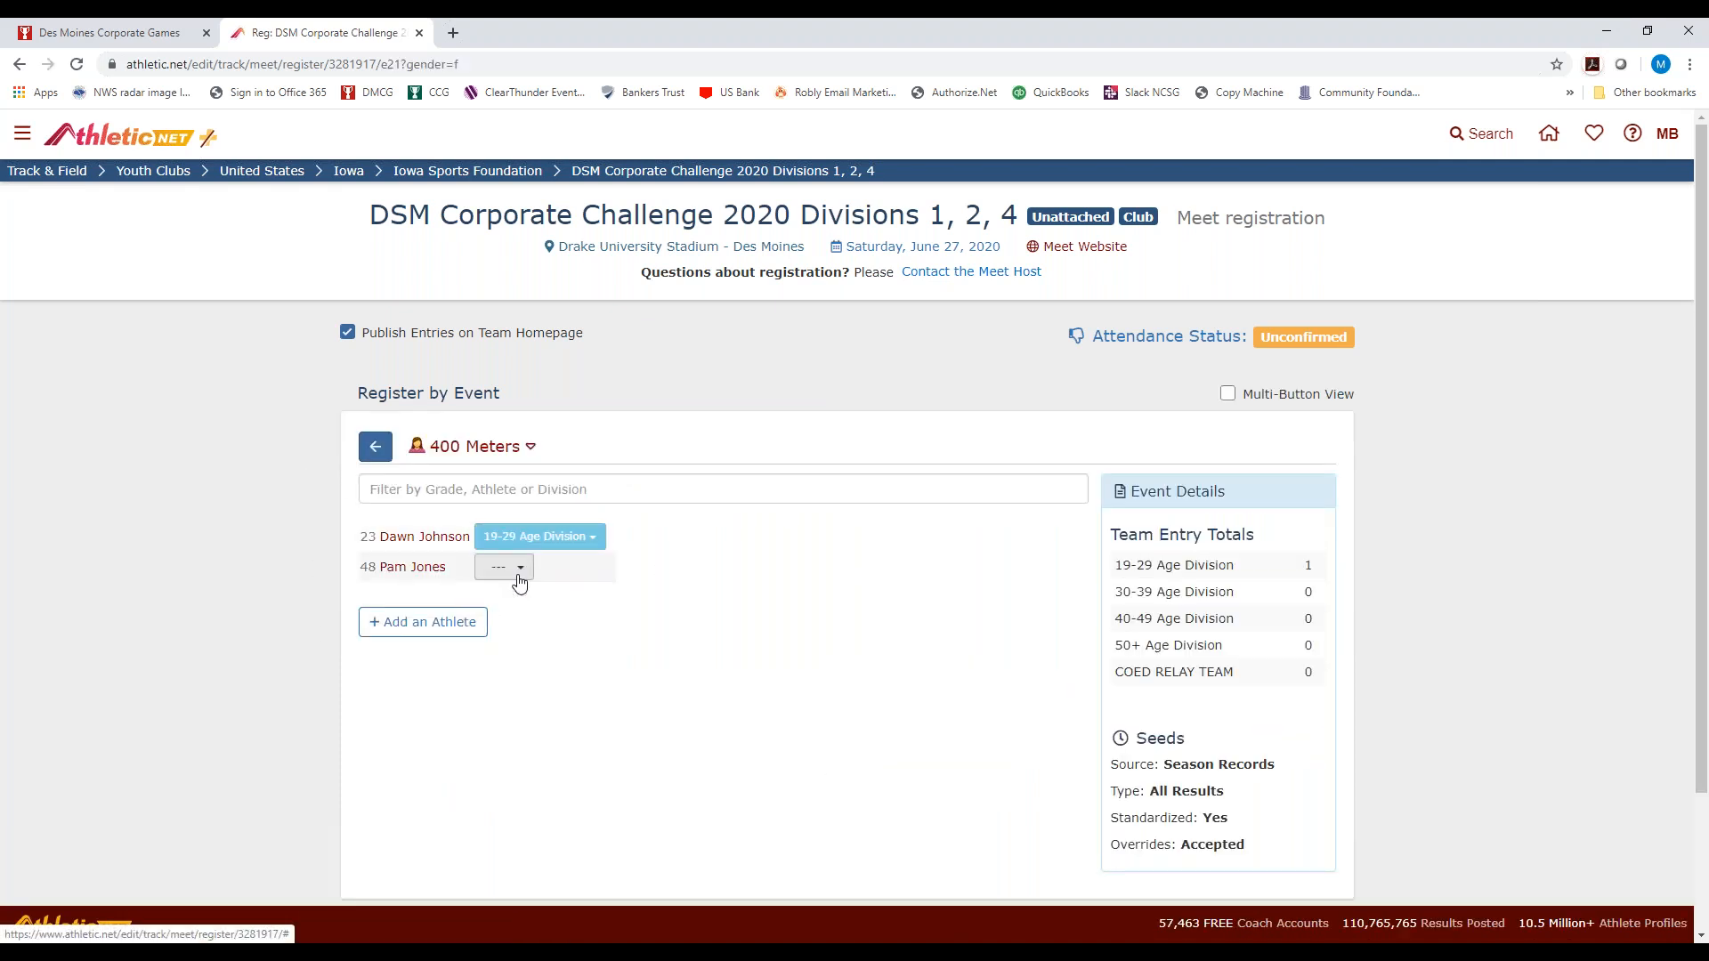
click(427, 623)
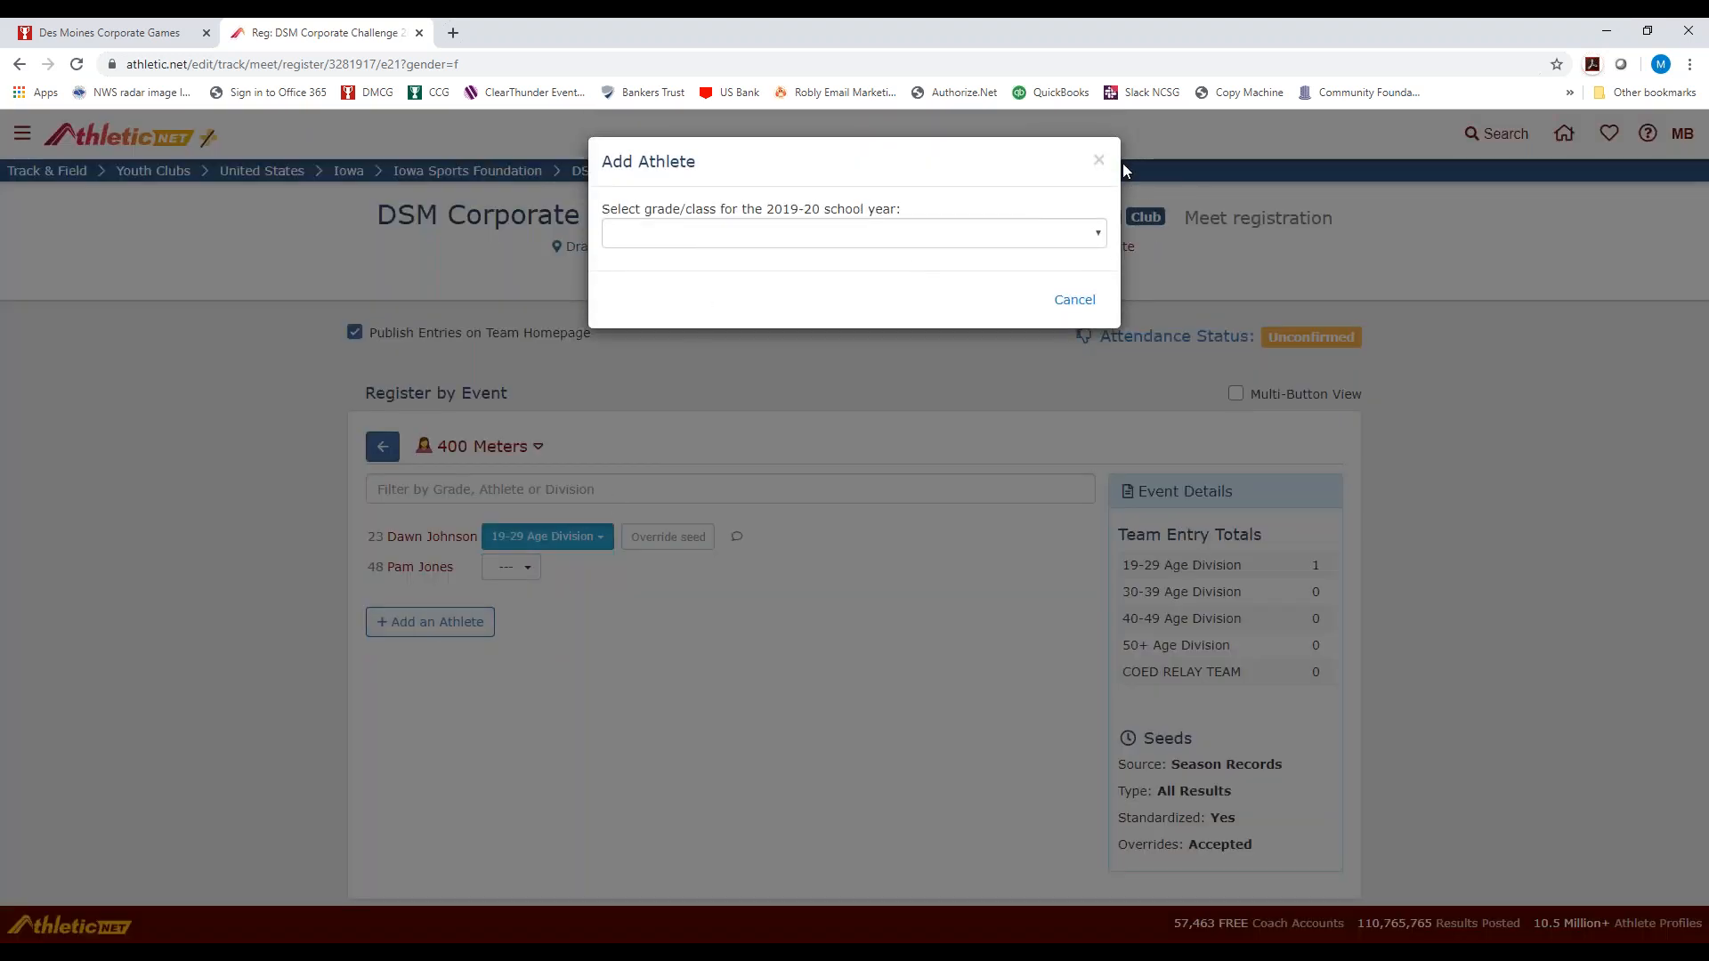
click(1100, 159)
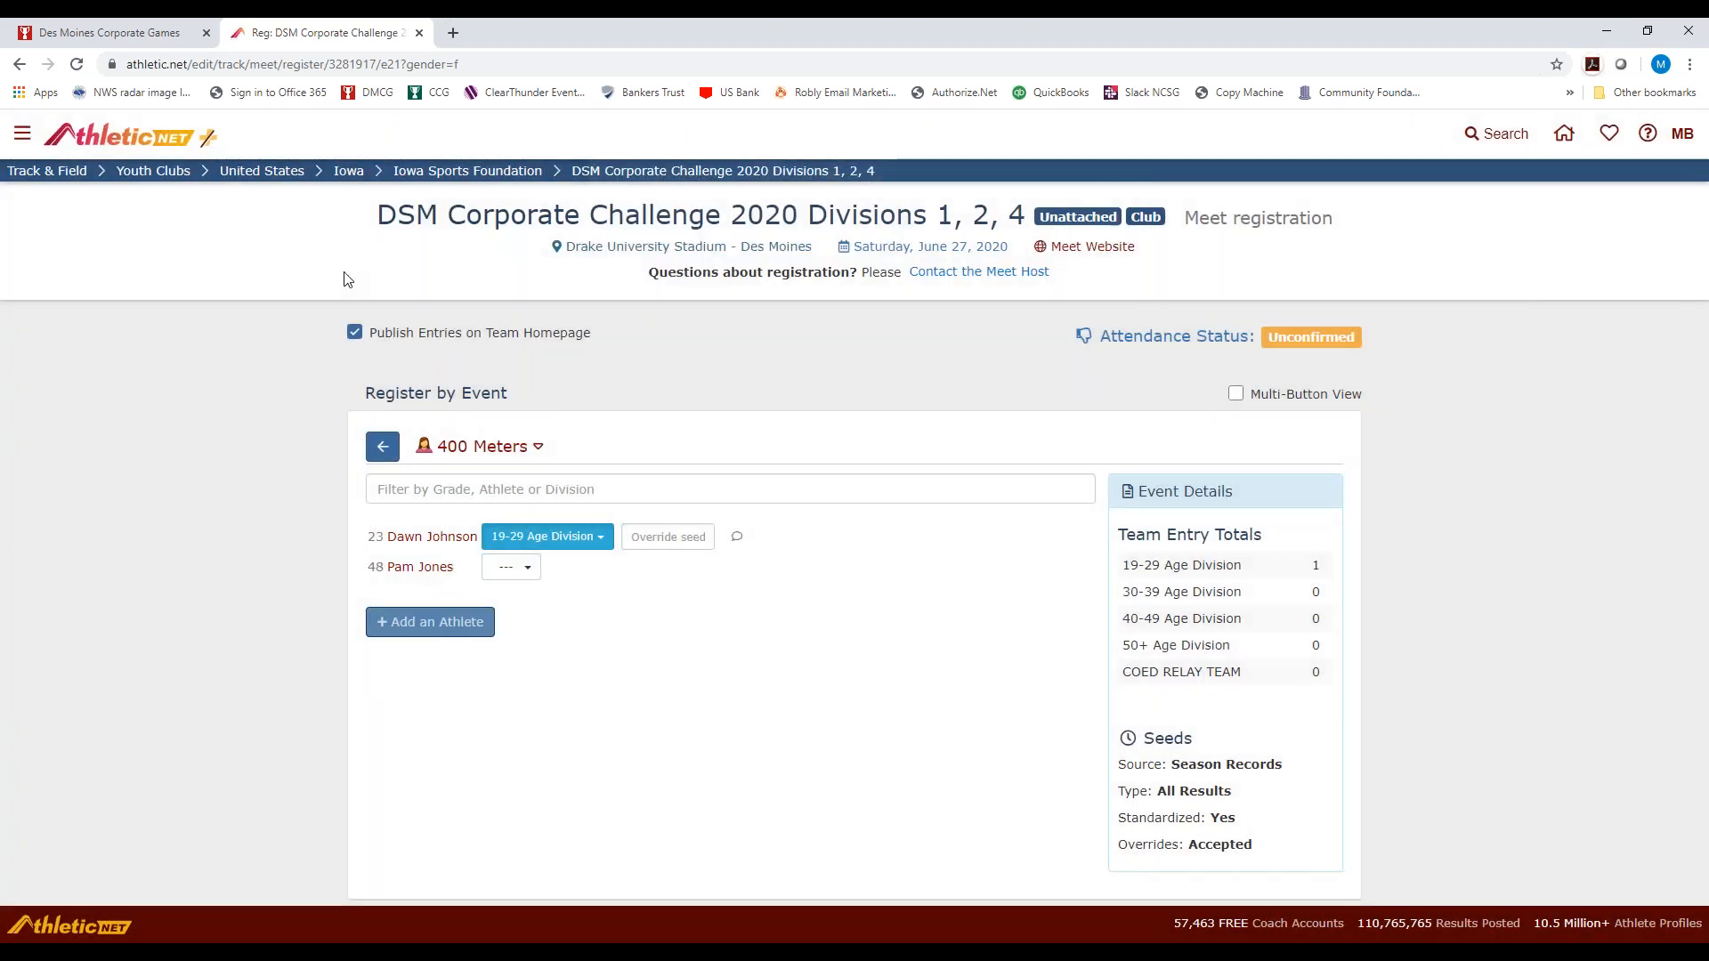
click(19, 65)
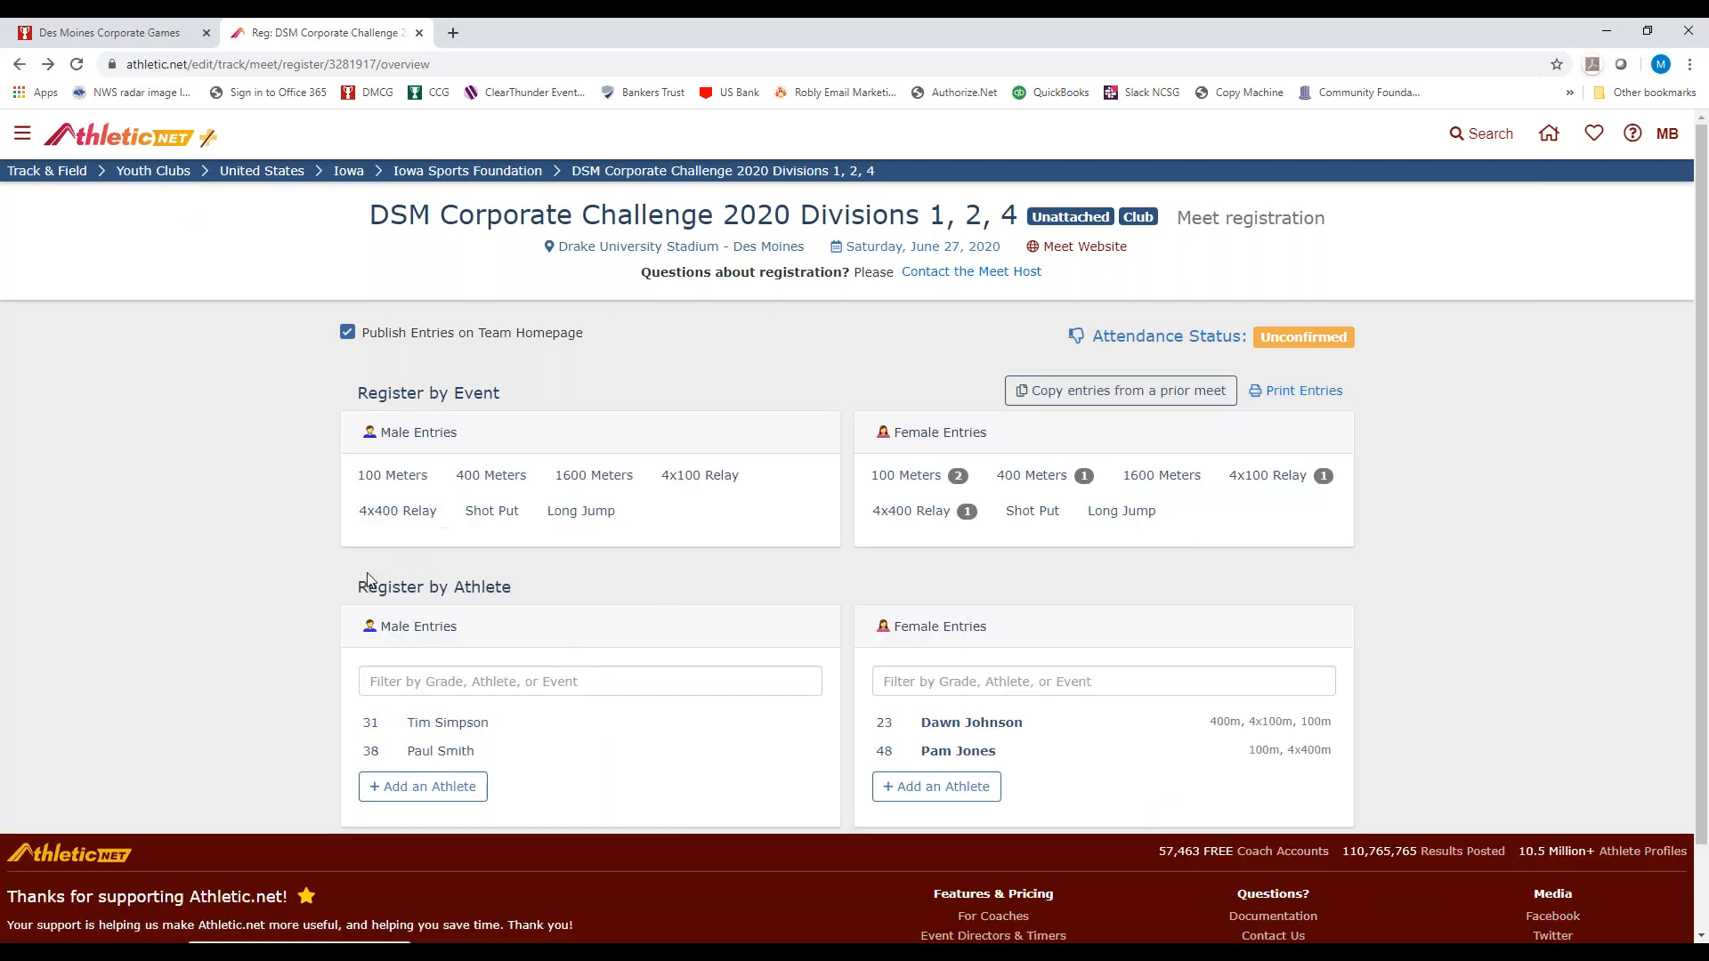
Step: Register the 31-year-old male athlete for the 100 Meters and 1600 Meters in the 30-39 Age Division
click(445, 727)
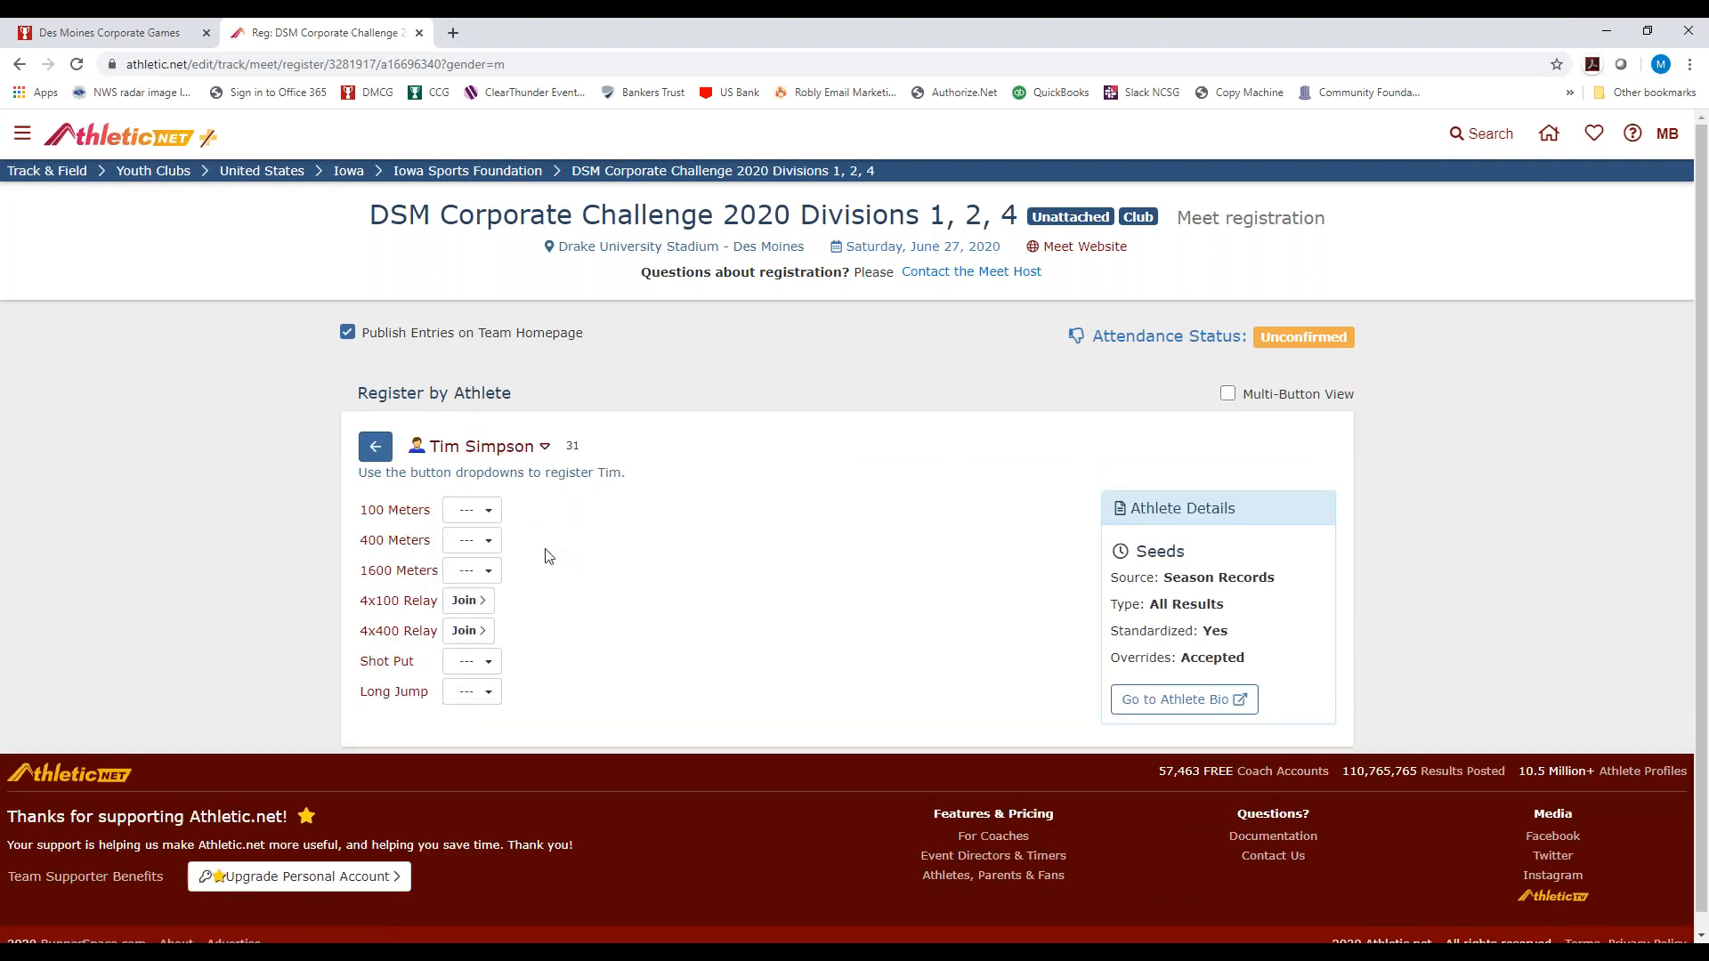
click(468, 510)
click(476, 542)
click(463, 571)
click(485, 601)
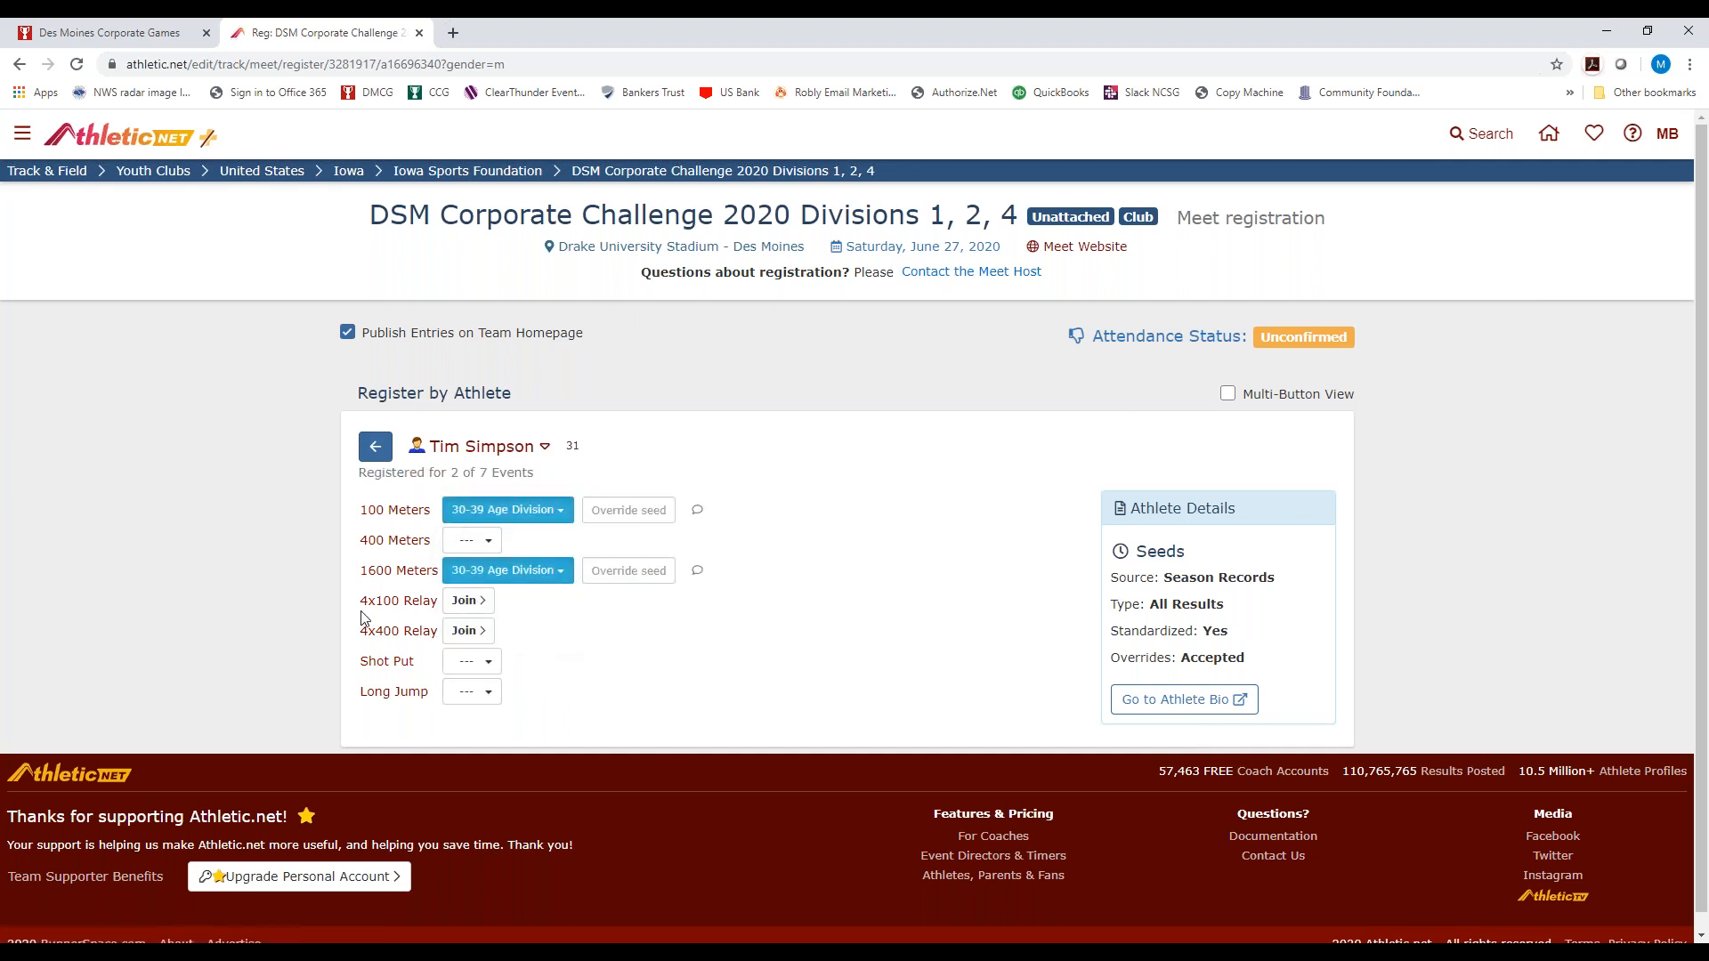
Step: Enter a COED RELAY TEAM for the men's 4x100 Relay with the 31-year-old male athlete on Leg 1, and save the changes
click(467, 601)
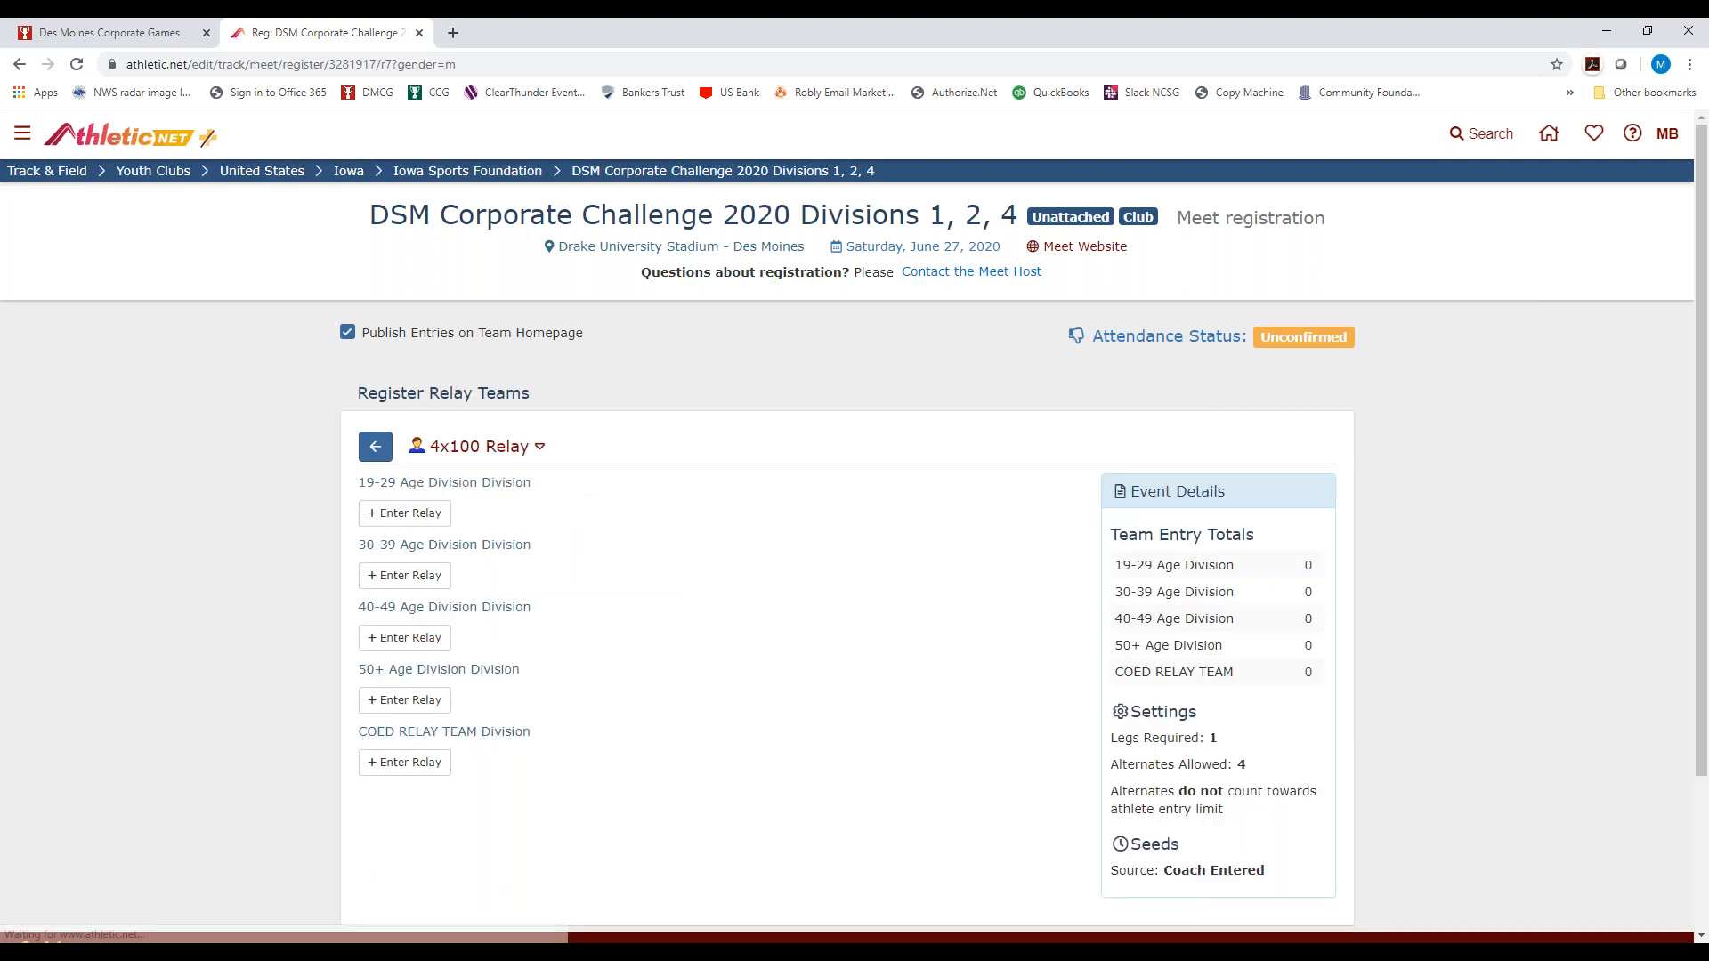
click(420, 763)
scroll(388, 686, down, 1)
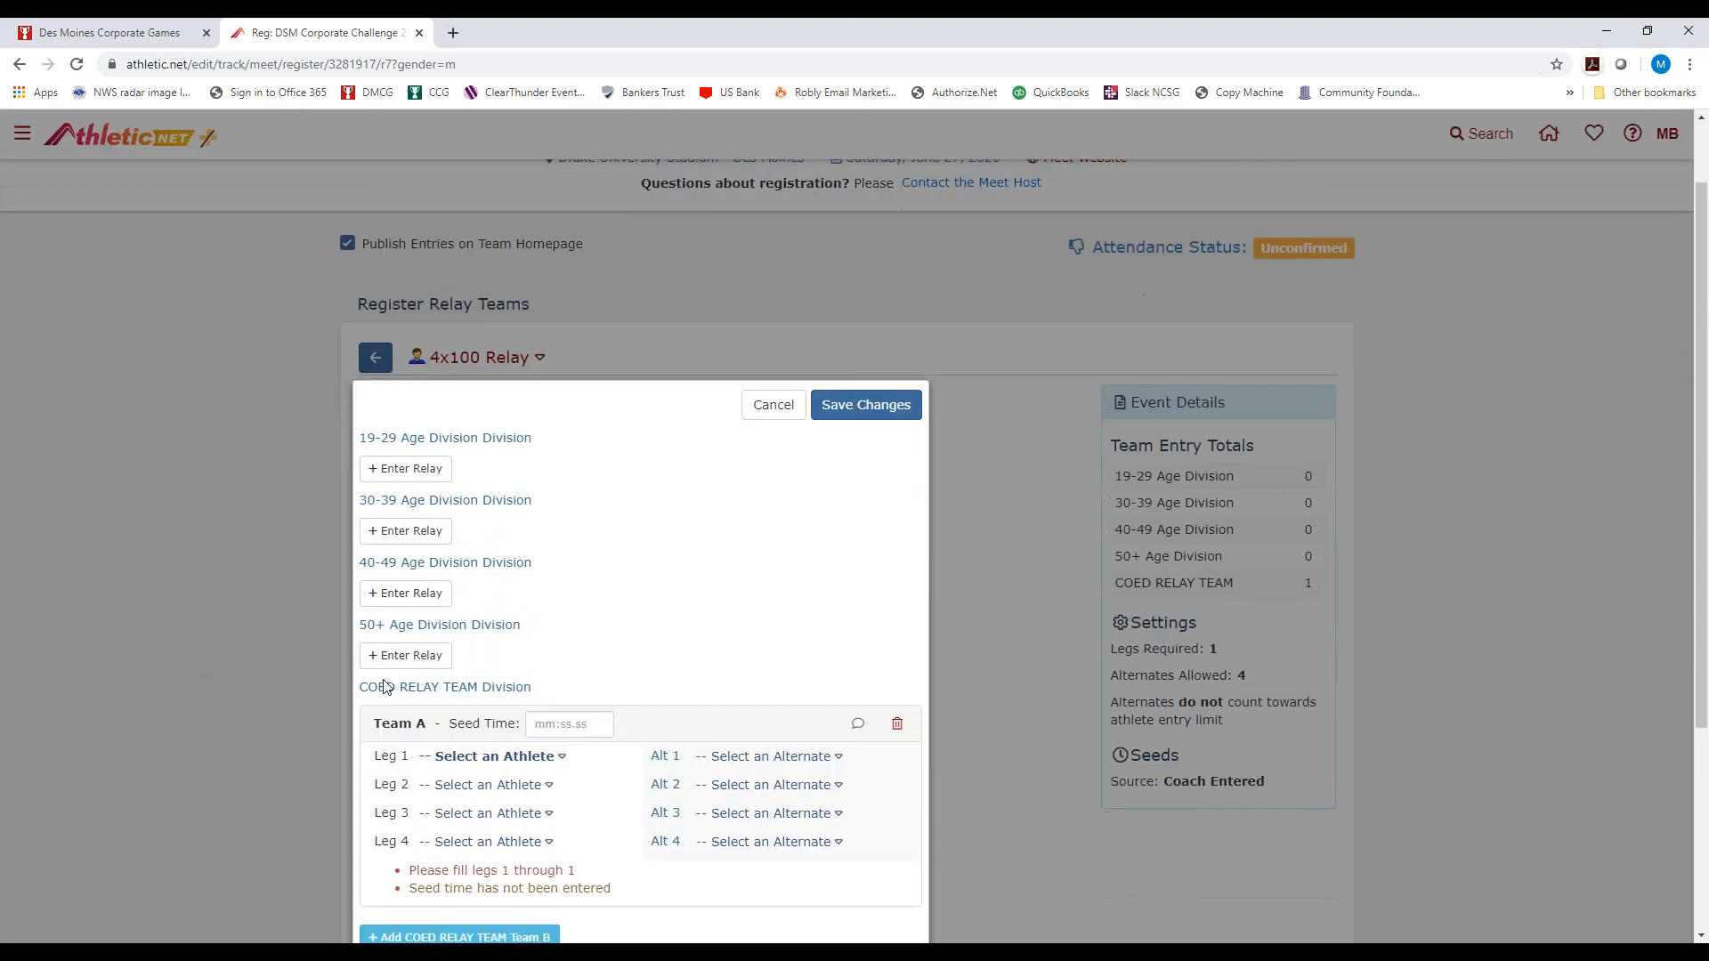
click(498, 764)
click(469, 865)
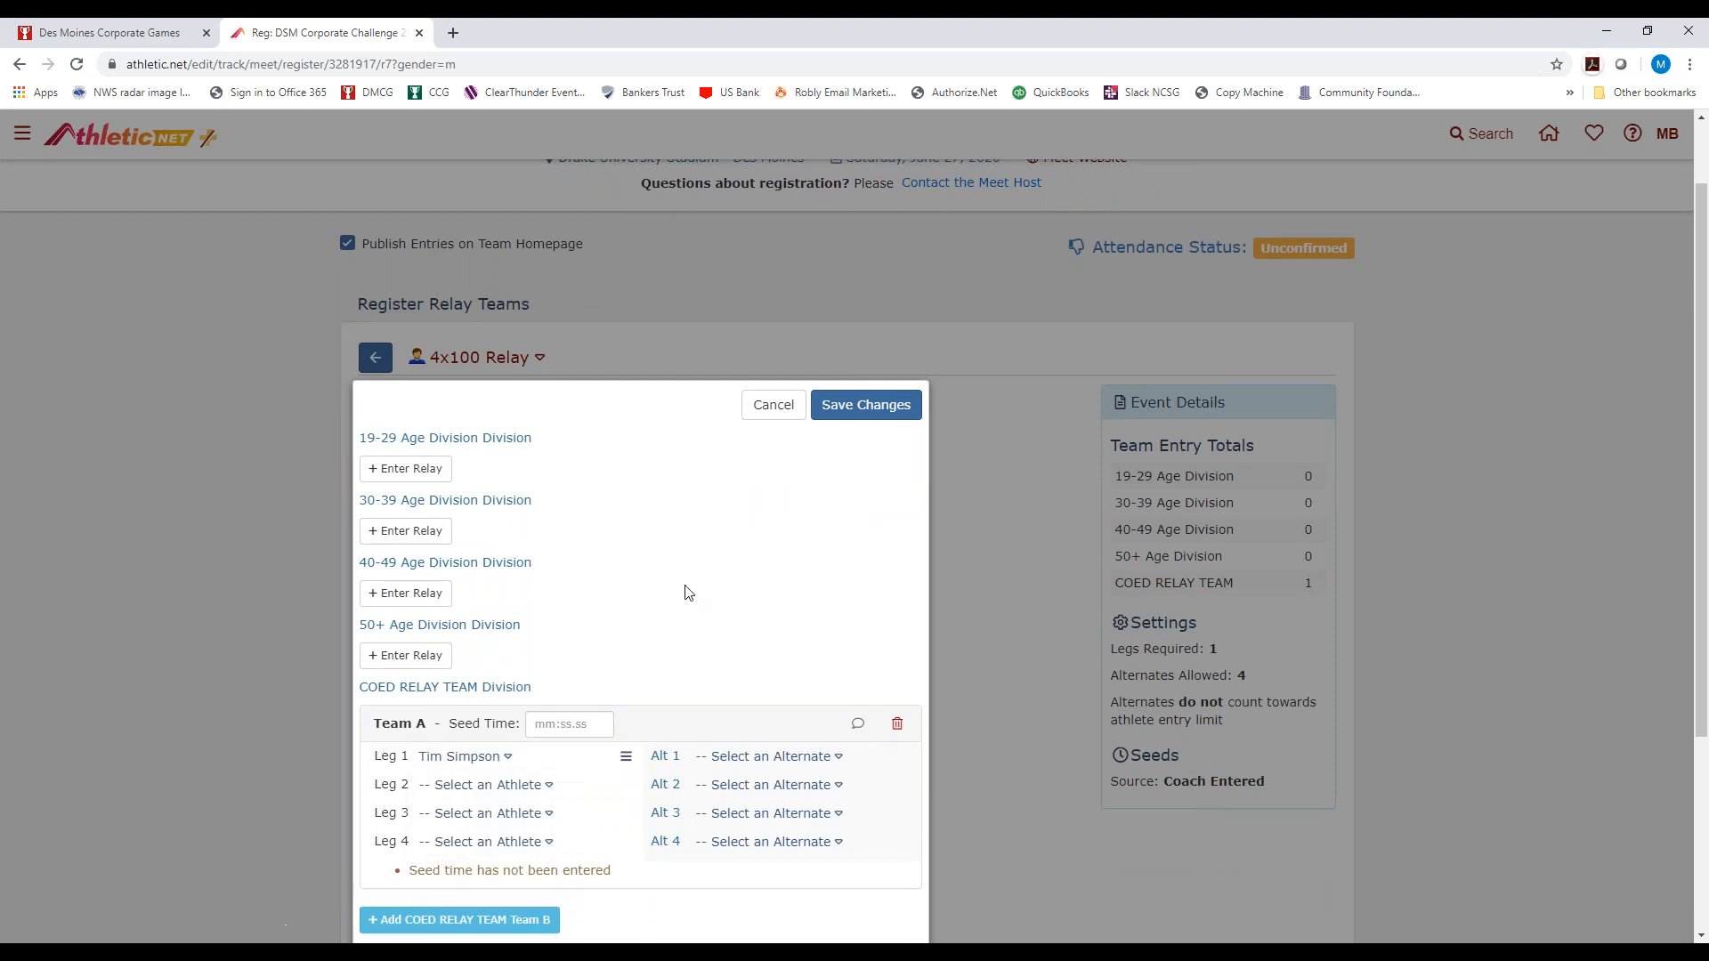
click(857, 407)
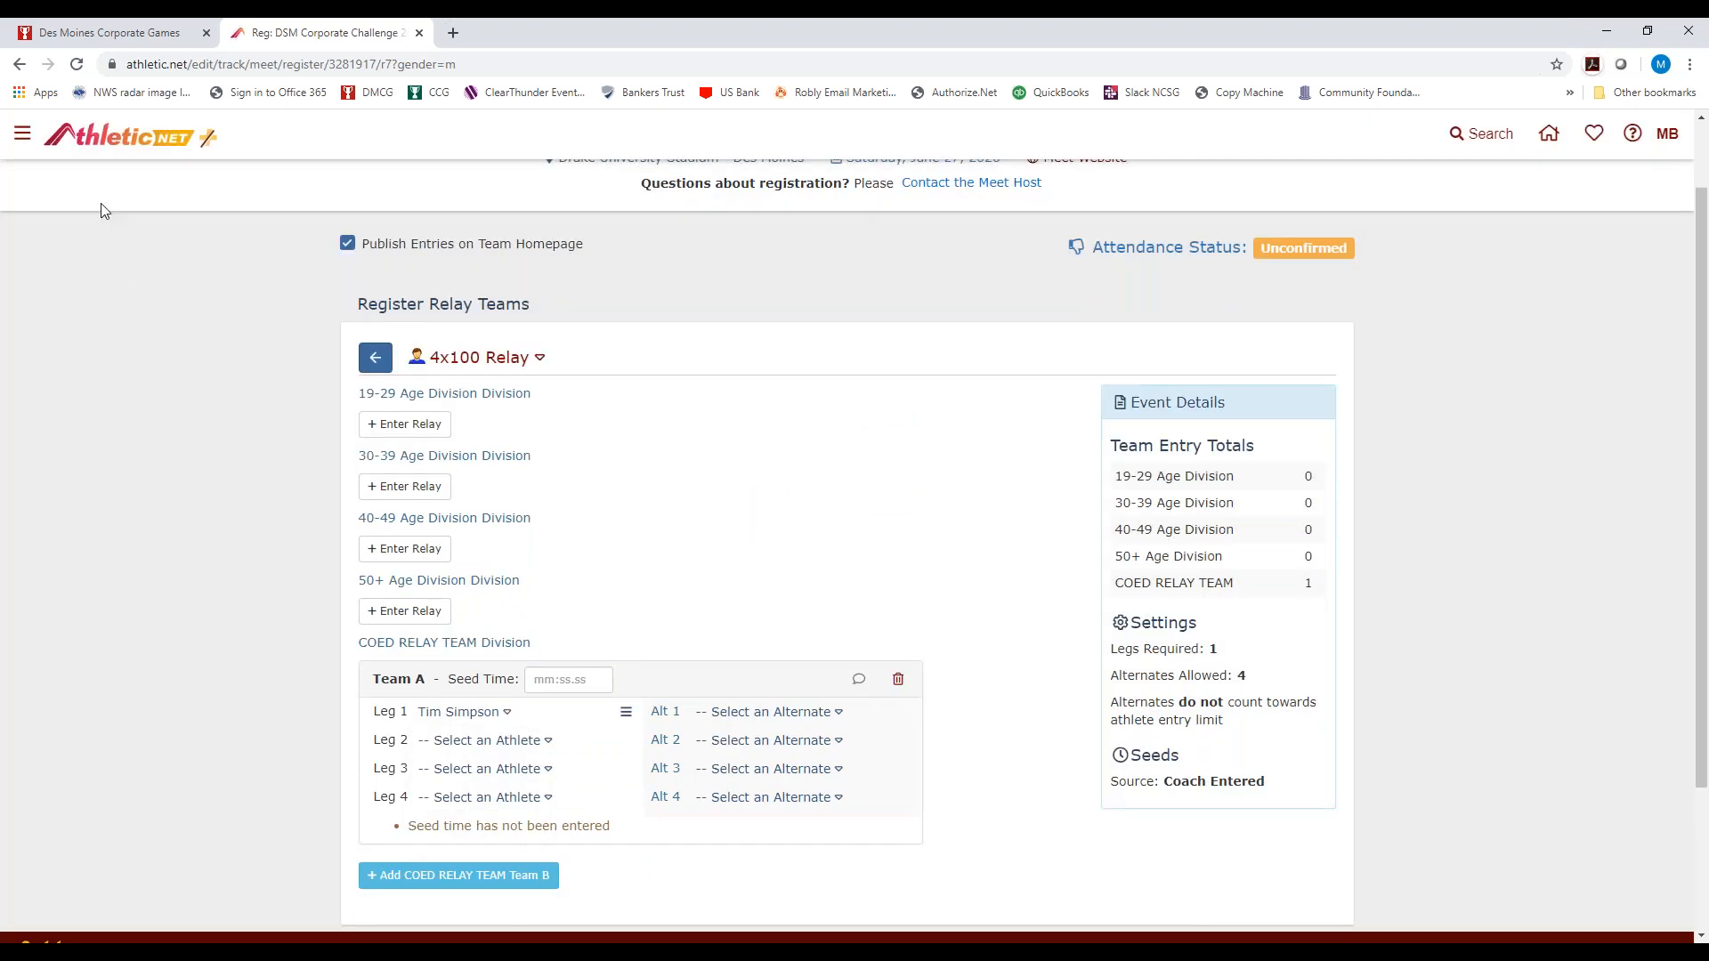
Step: Return to the meet registration overview and view the options for printing entries
click(16, 64)
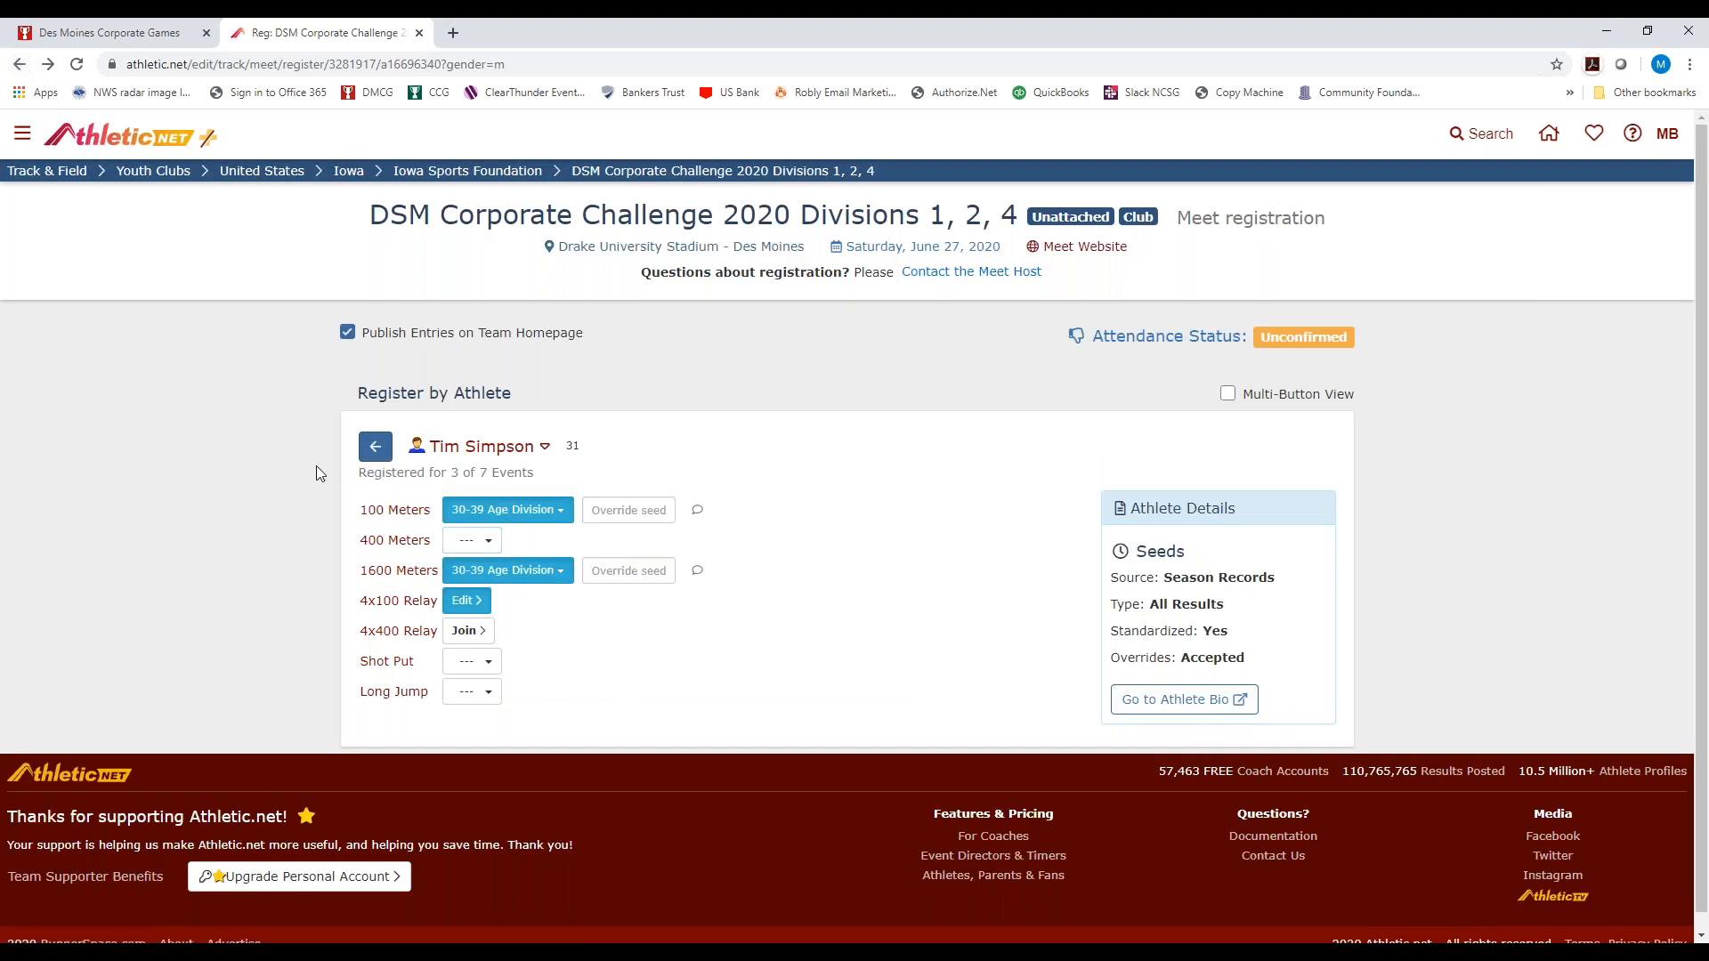
click(16, 63)
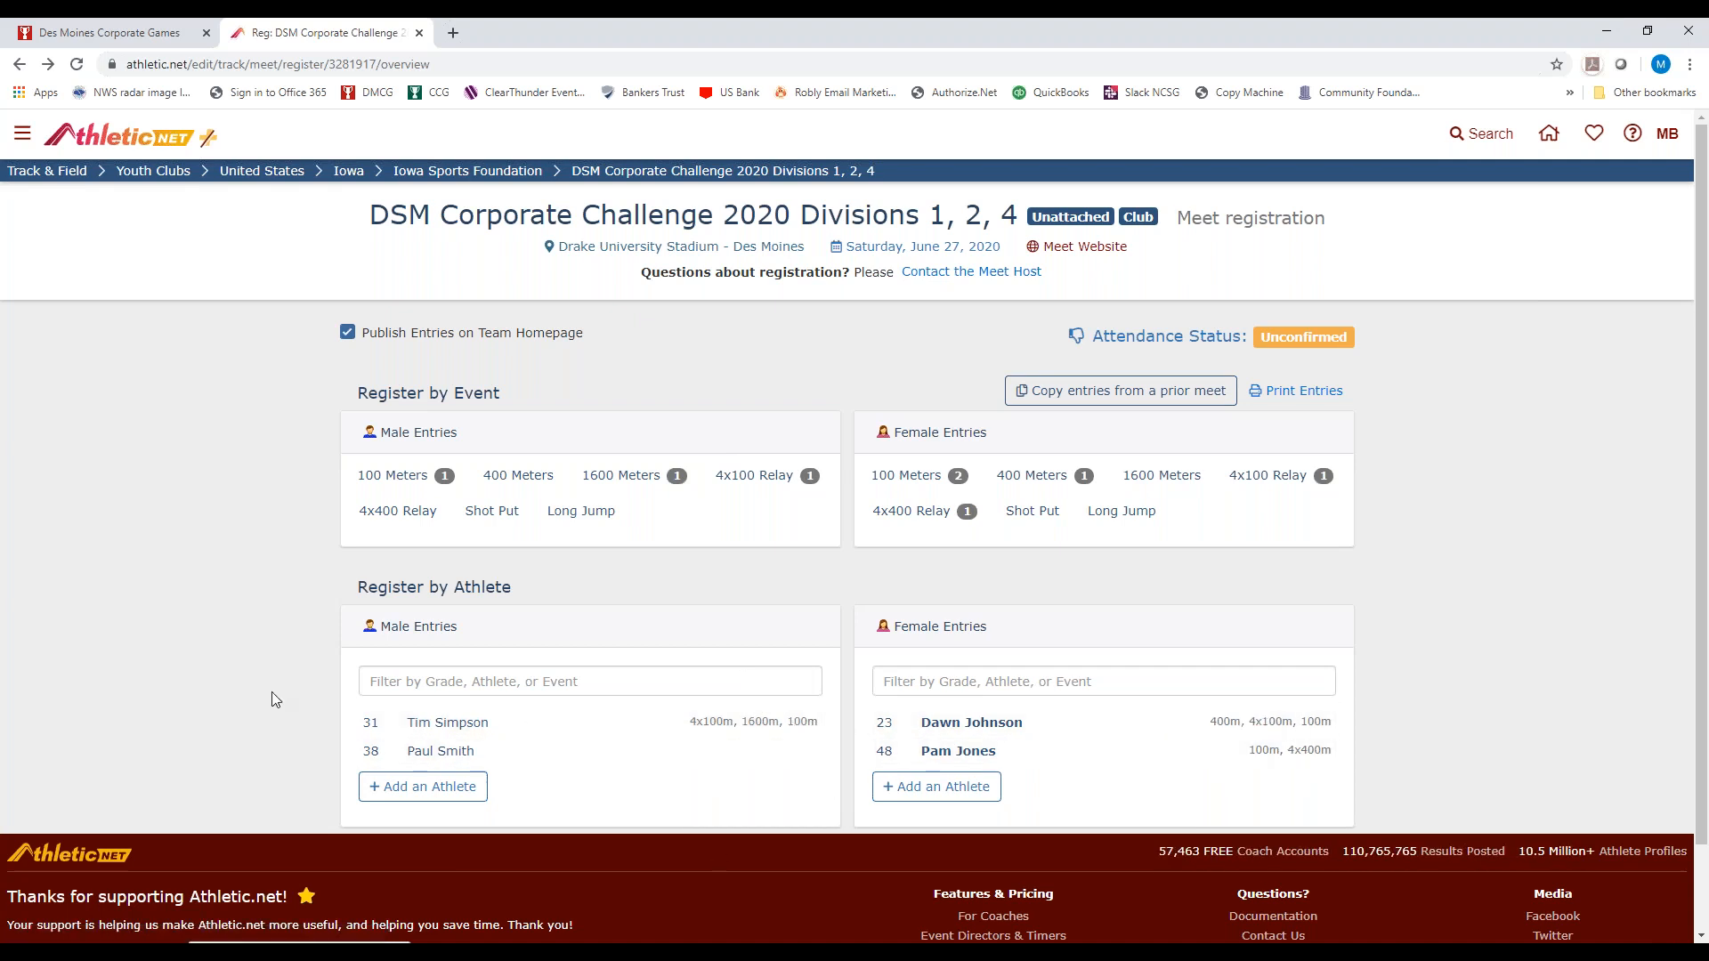
click(1282, 391)
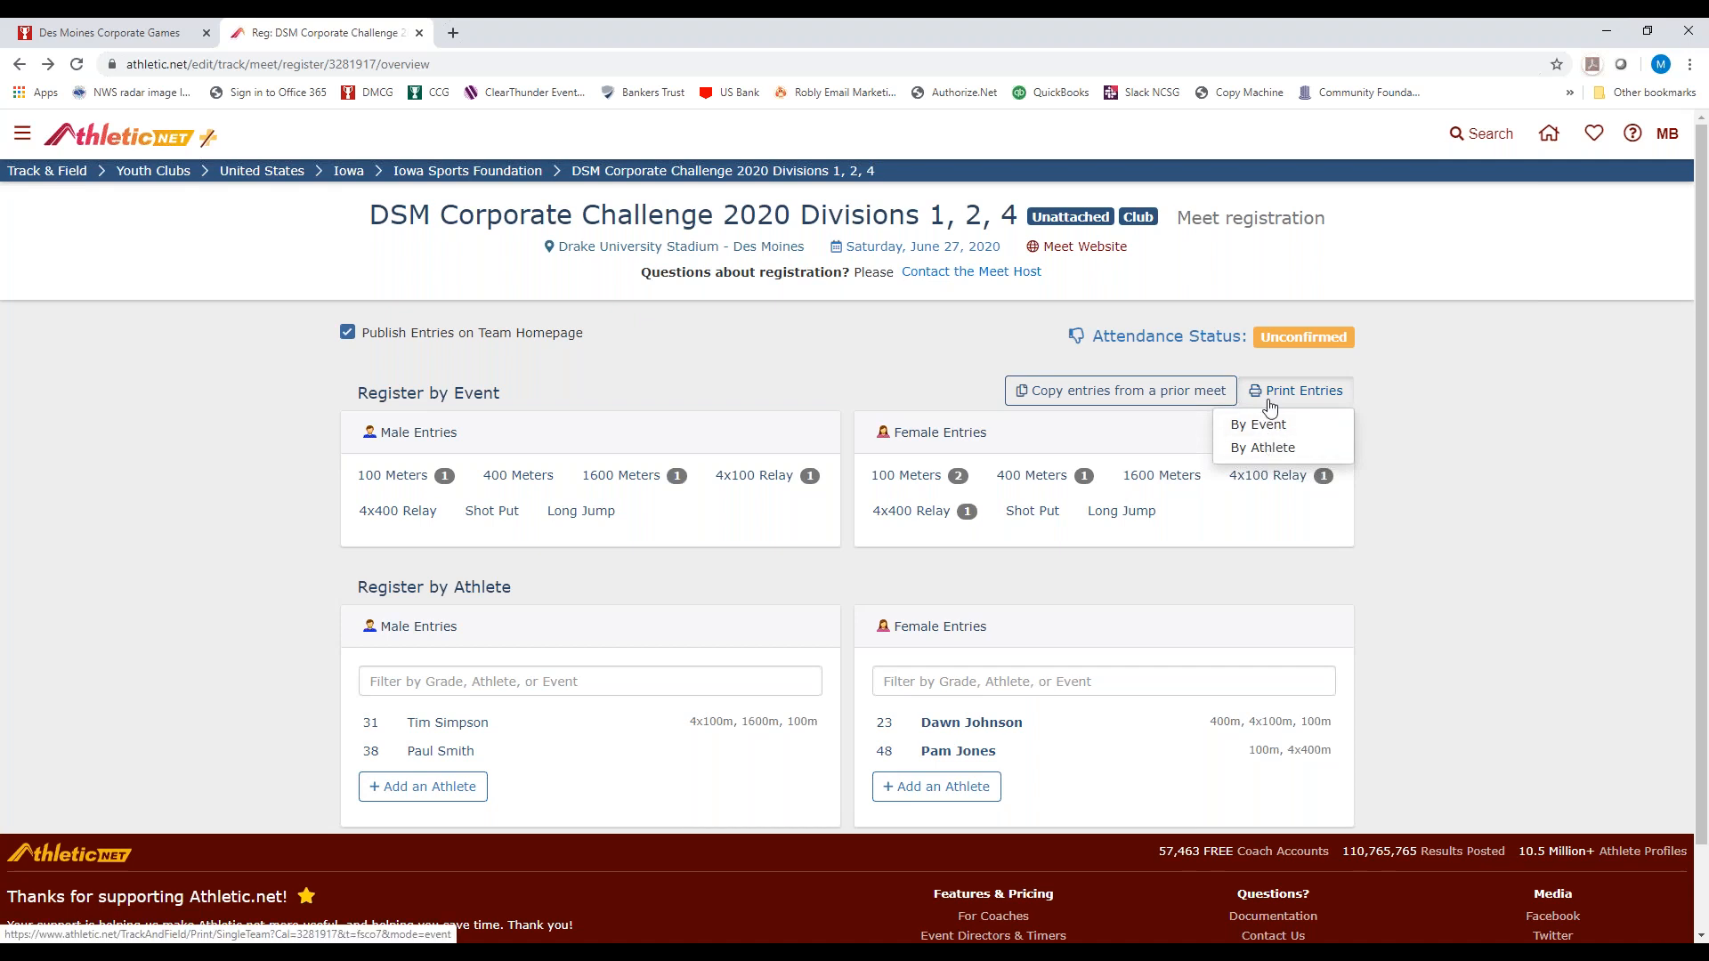
click(304, 529)
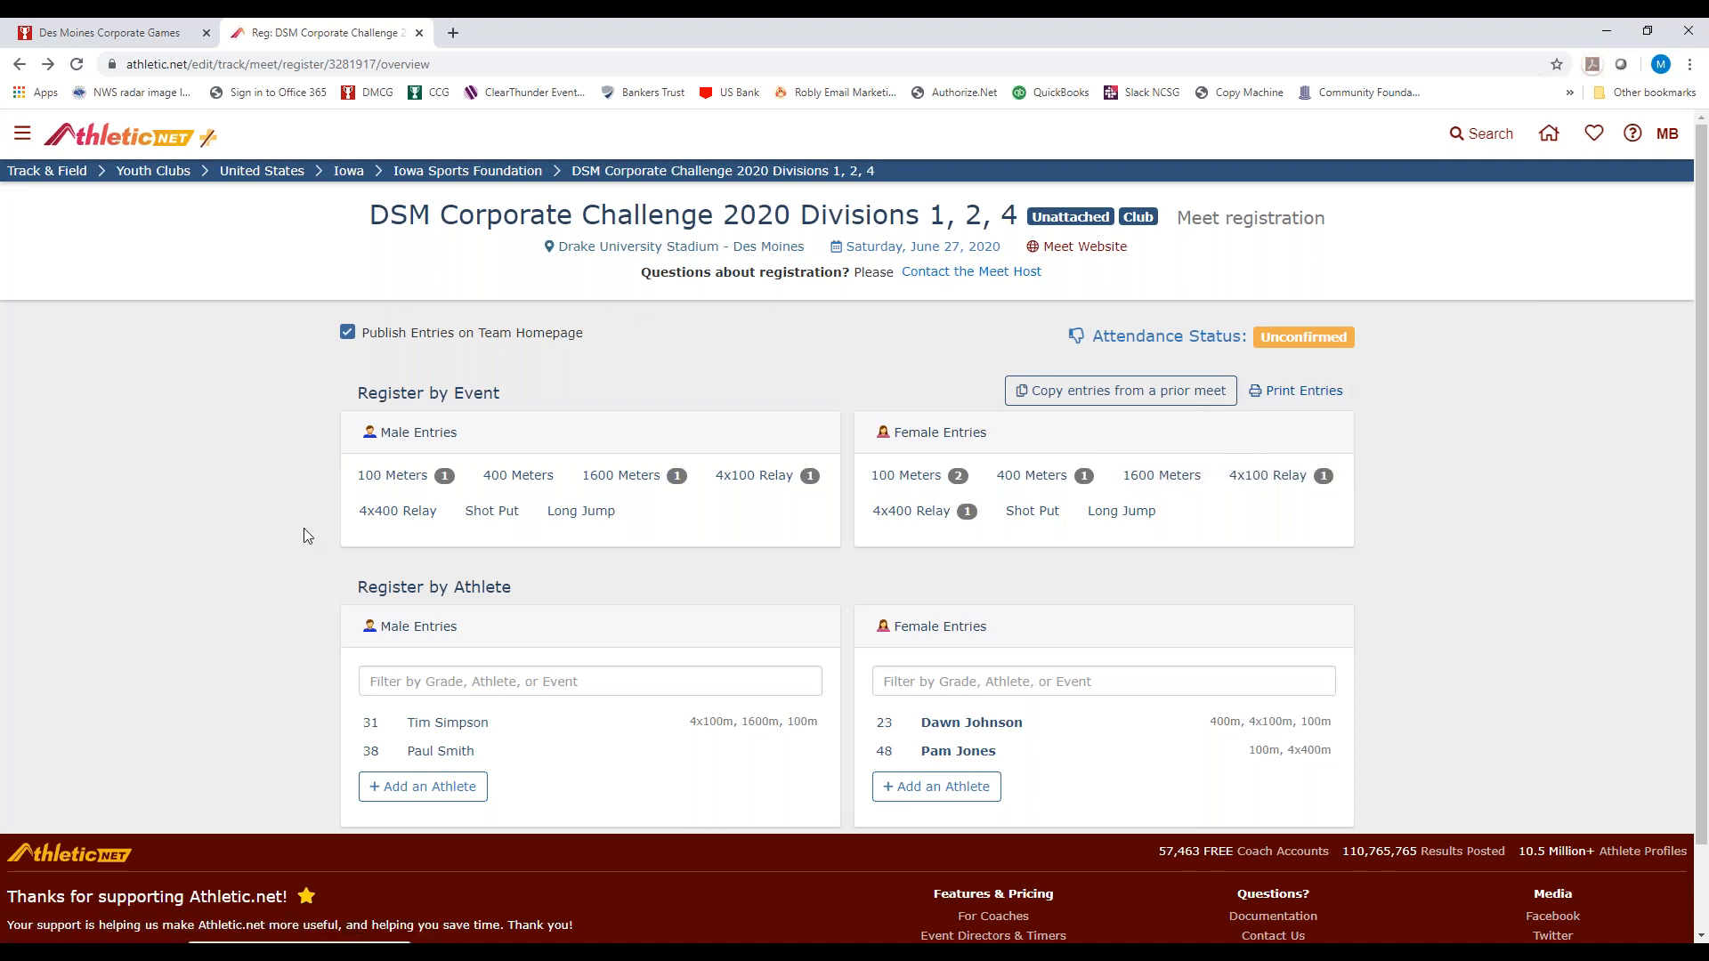